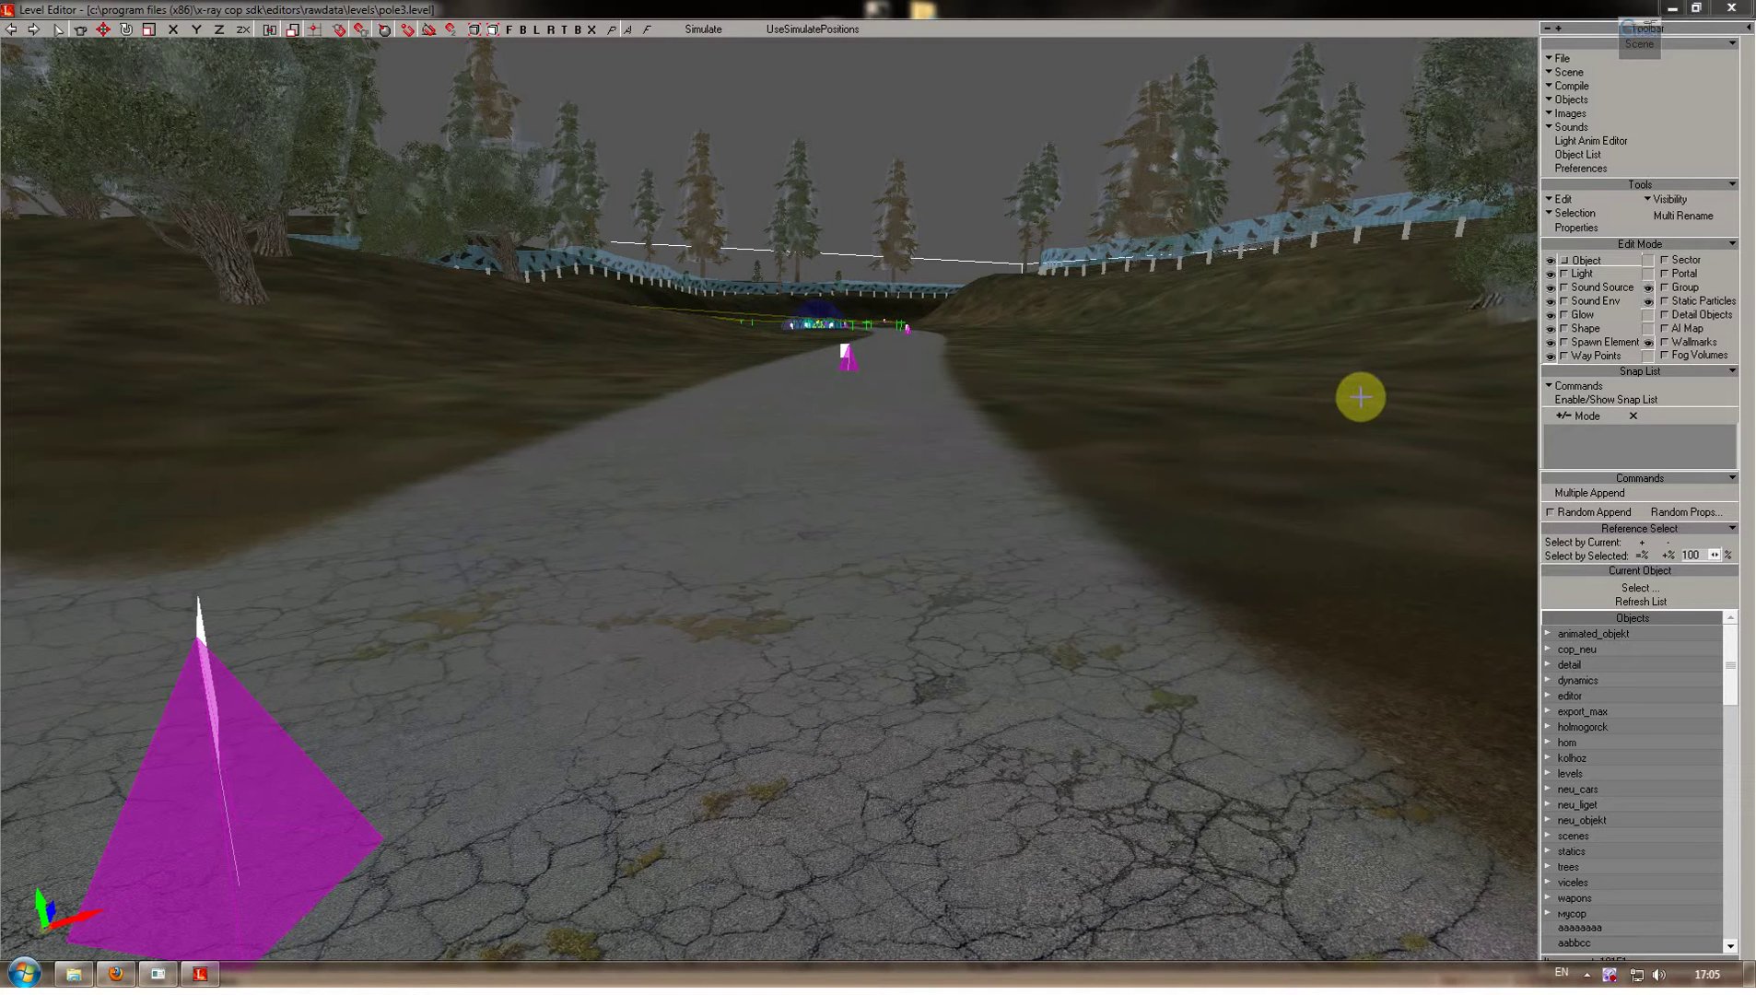
Switch the Edit Mode to Spawn Element so the spawn categories are listed
{"action": "left_click", "coordinate": [1584, 342]}
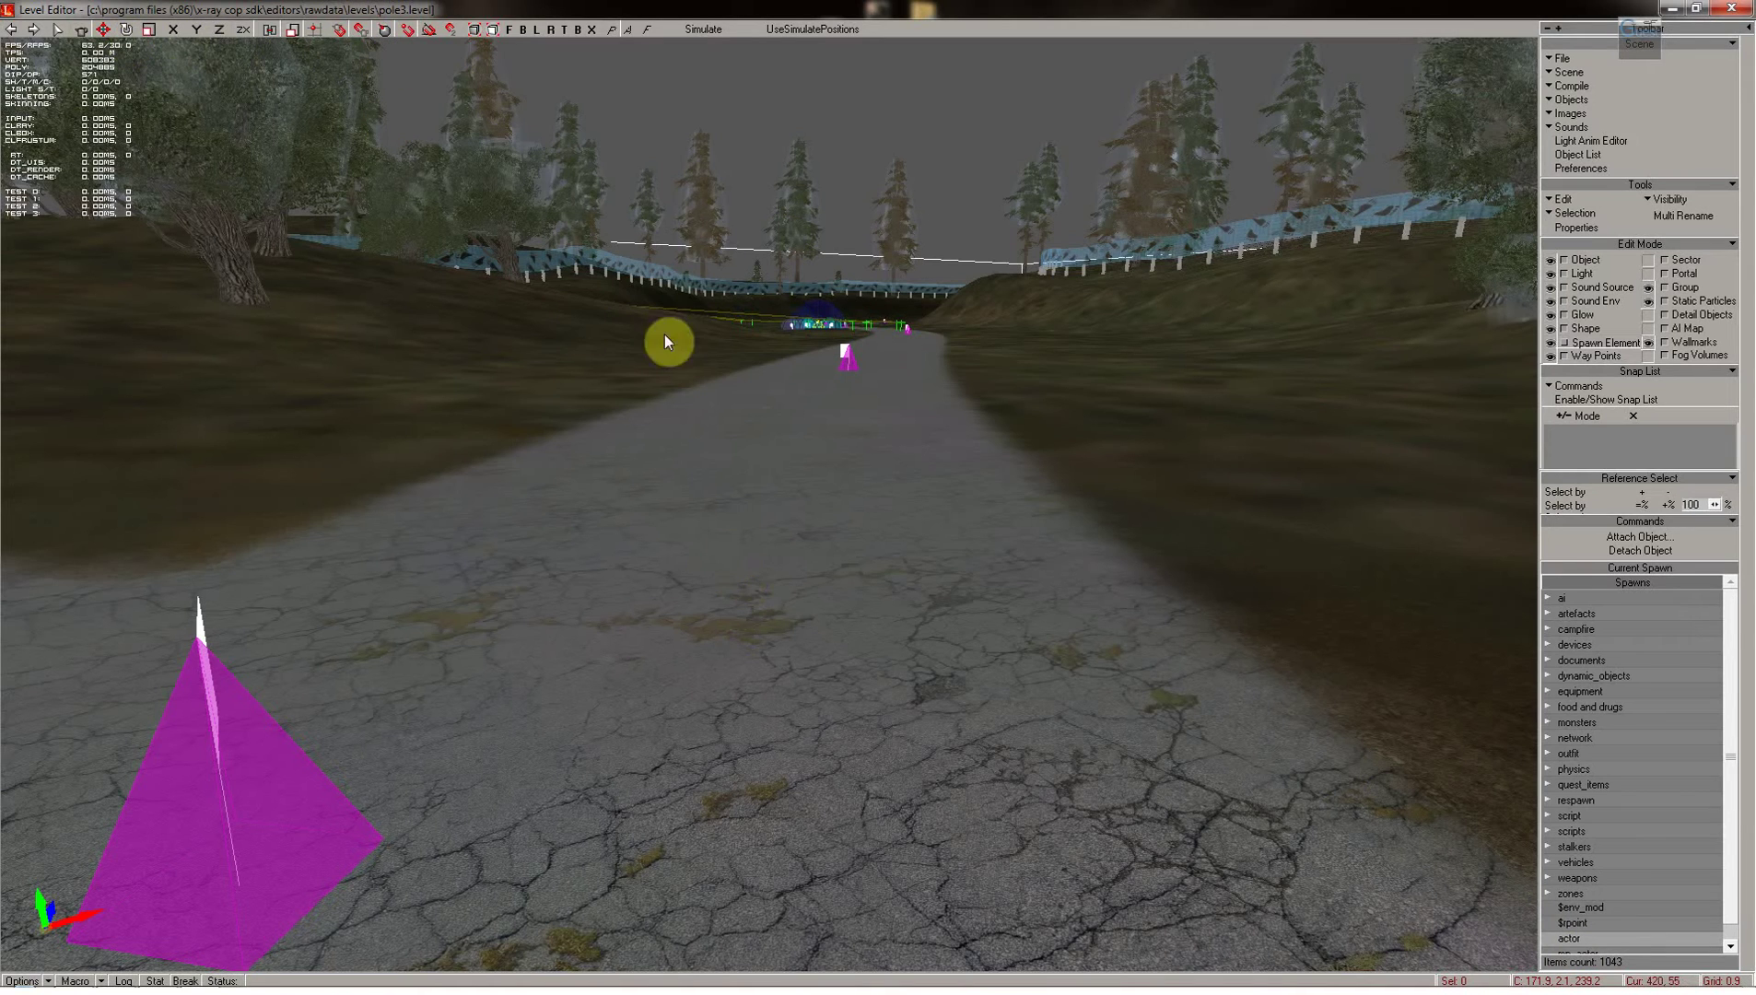
Place an actor spawn on the road, continuing past the error message
{"action": "left_click", "coordinate": [707, 591]}
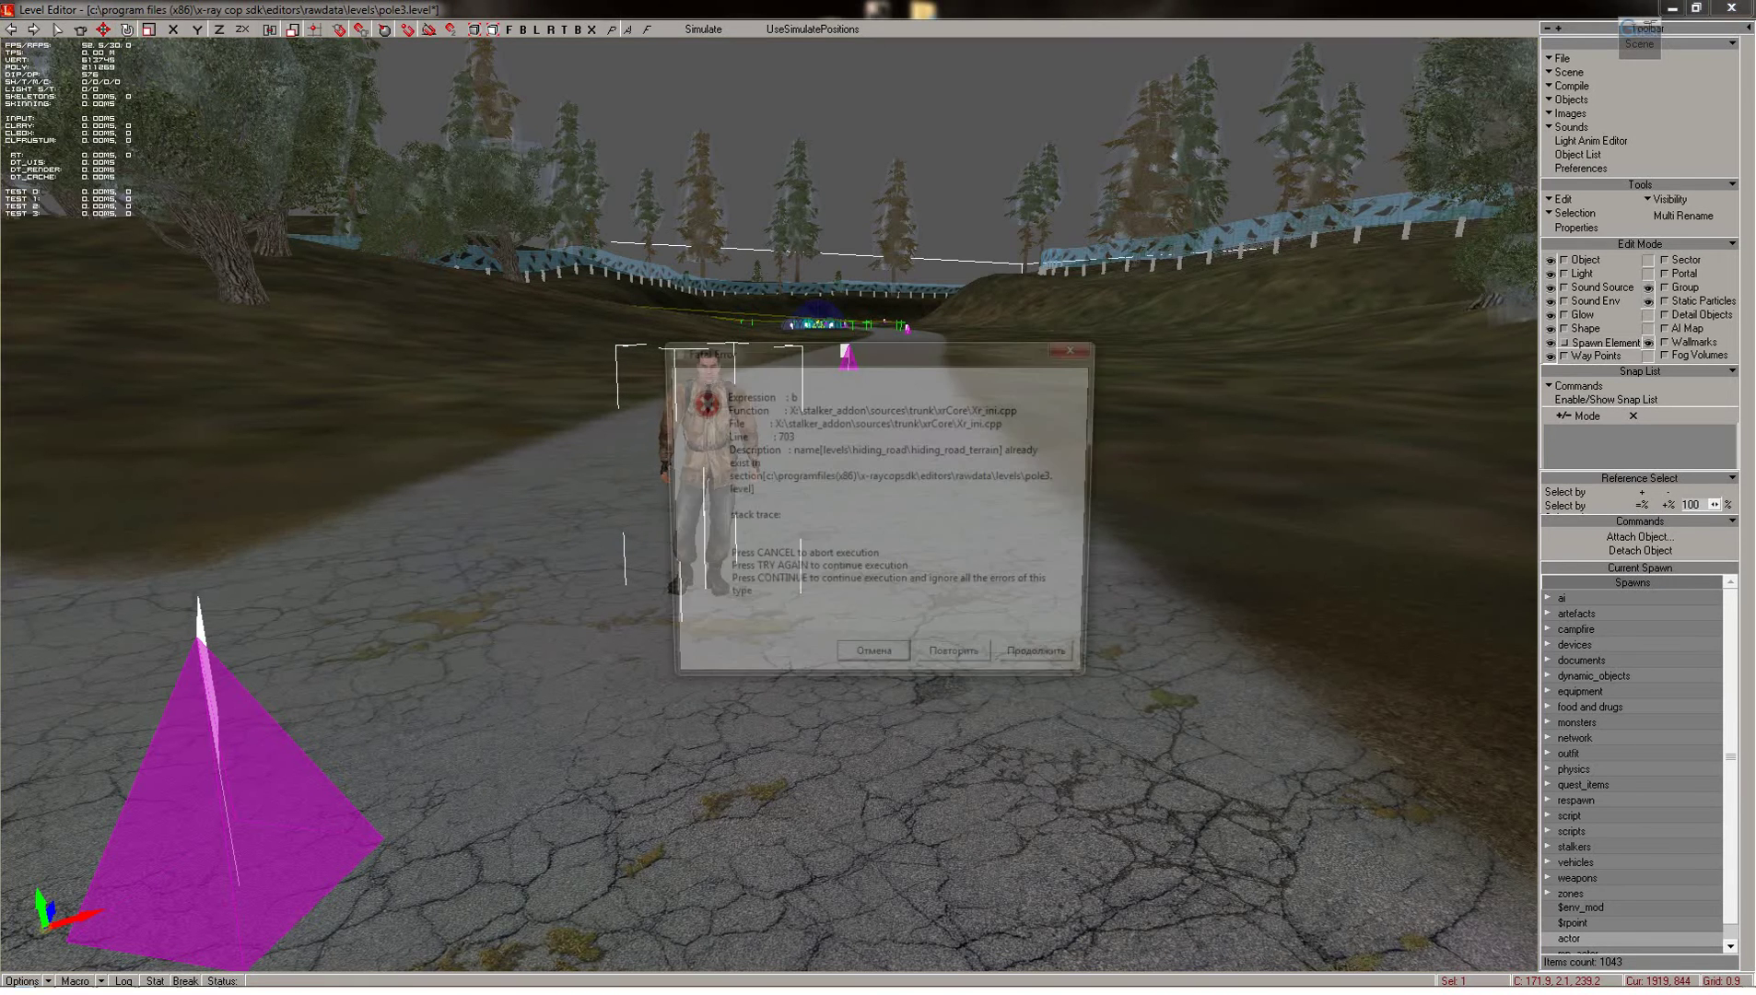
{"action": "key", "text": "Tab"}
{"action": "key", "text": "Tab"}
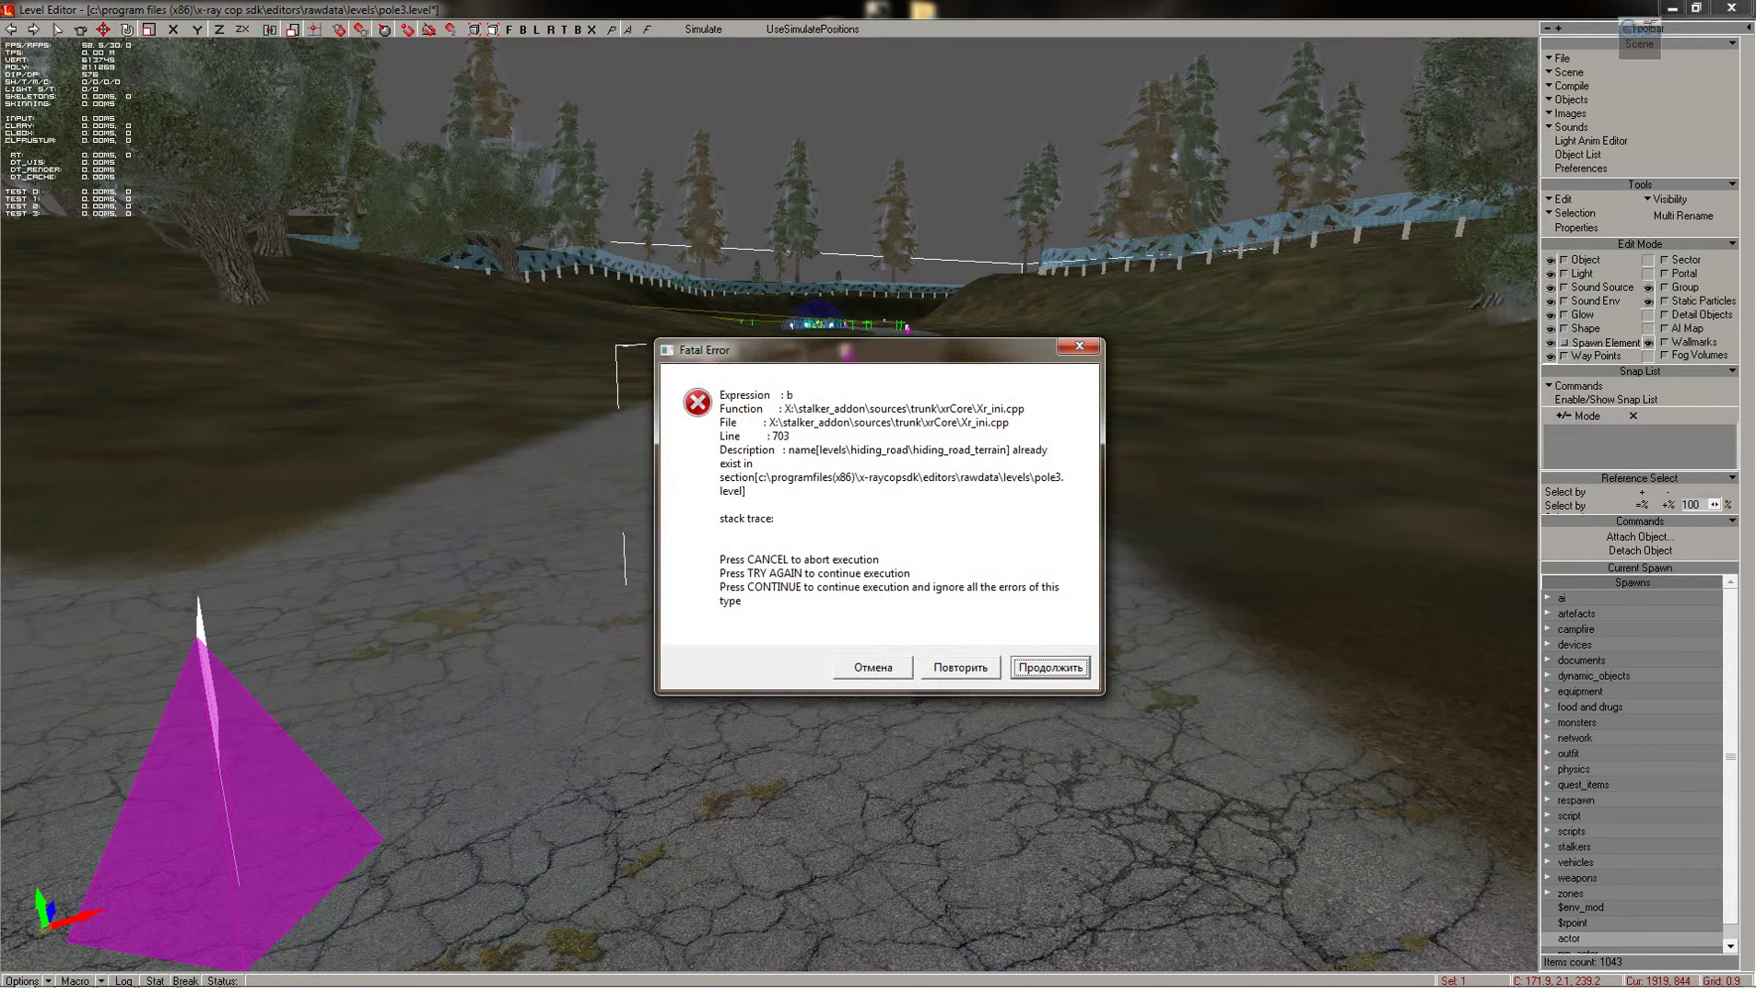
{"action": "key", "text": "Return"}
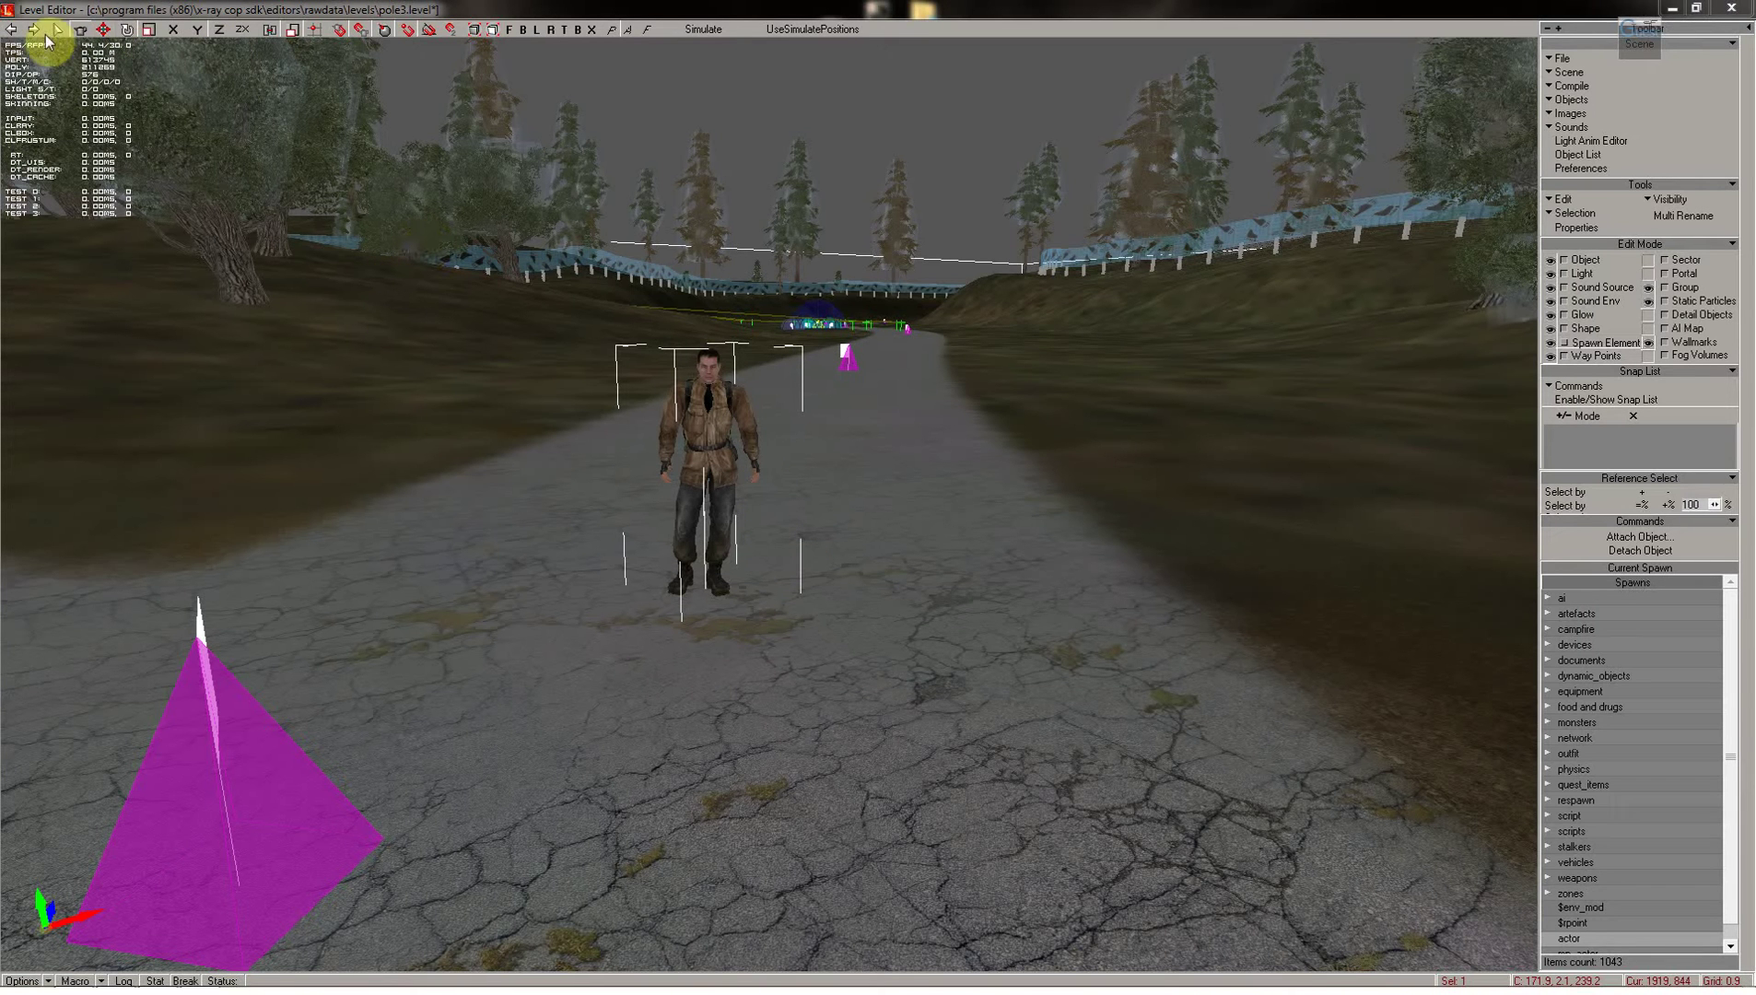
Set the pole_actor spawn's npc profile to actor in the Object Inspector
{"action": "double_click", "coordinate": [729, 439]}
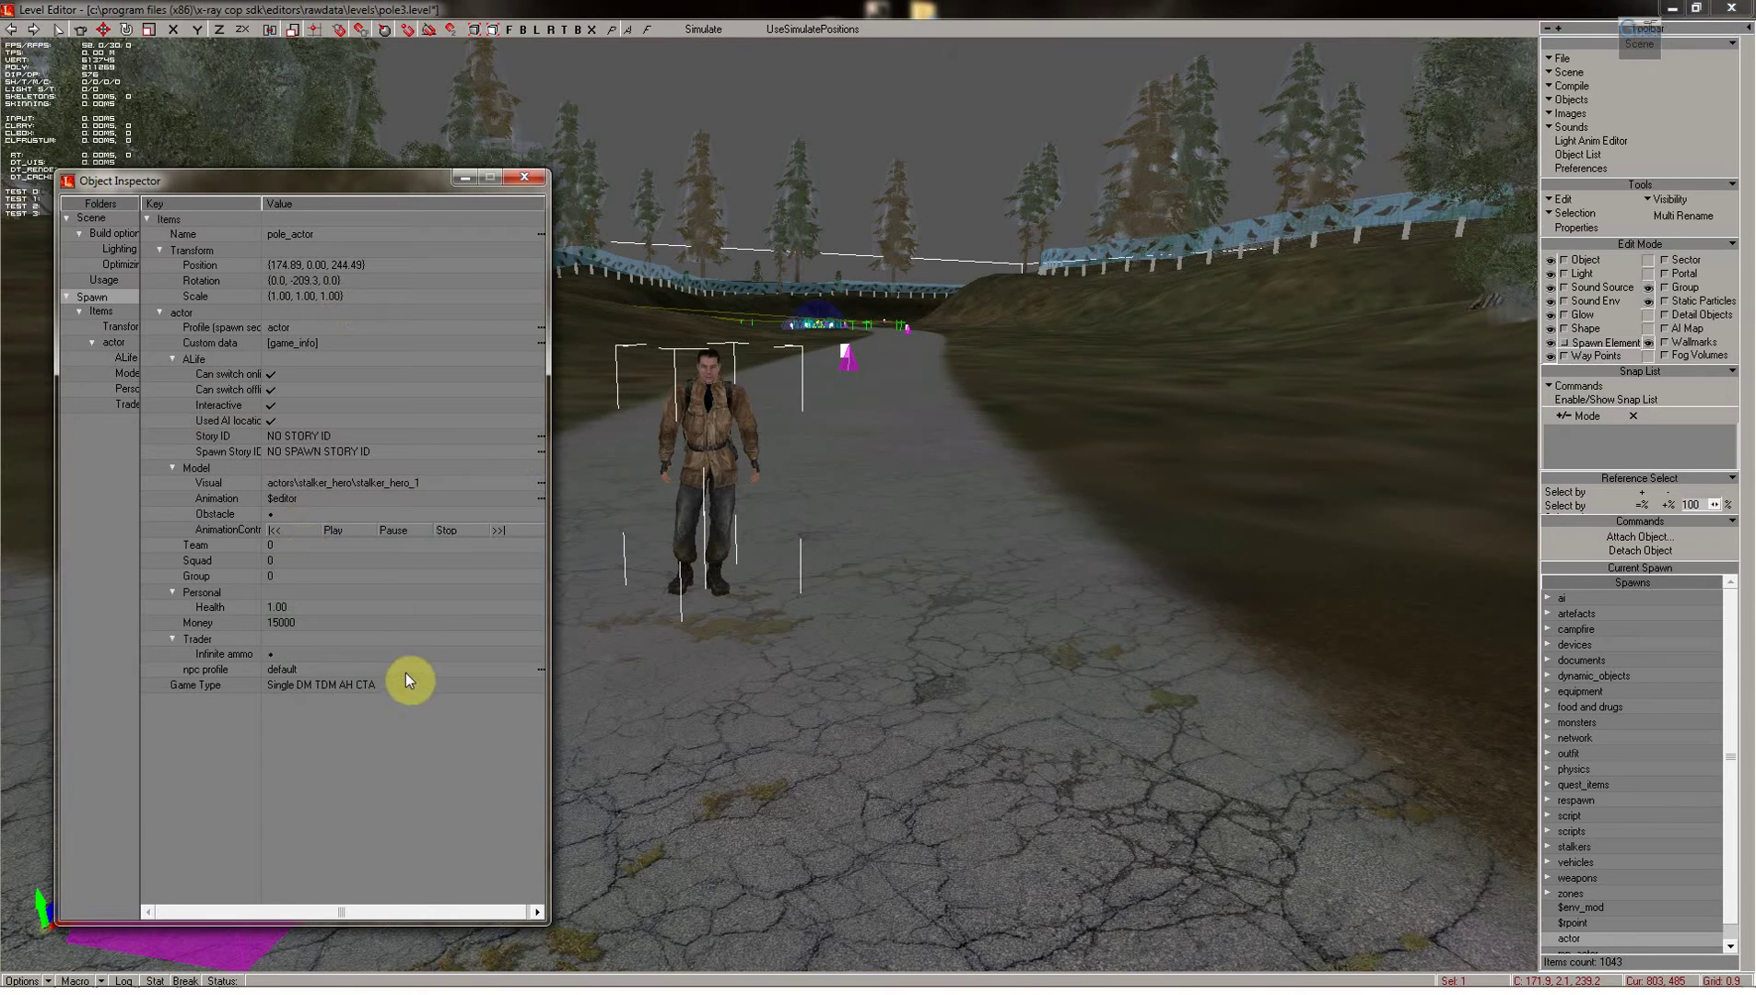
{"action": "left_click", "coordinate": [415, 670]}
{"action": "left_click", "coordinate": [415, 669]}
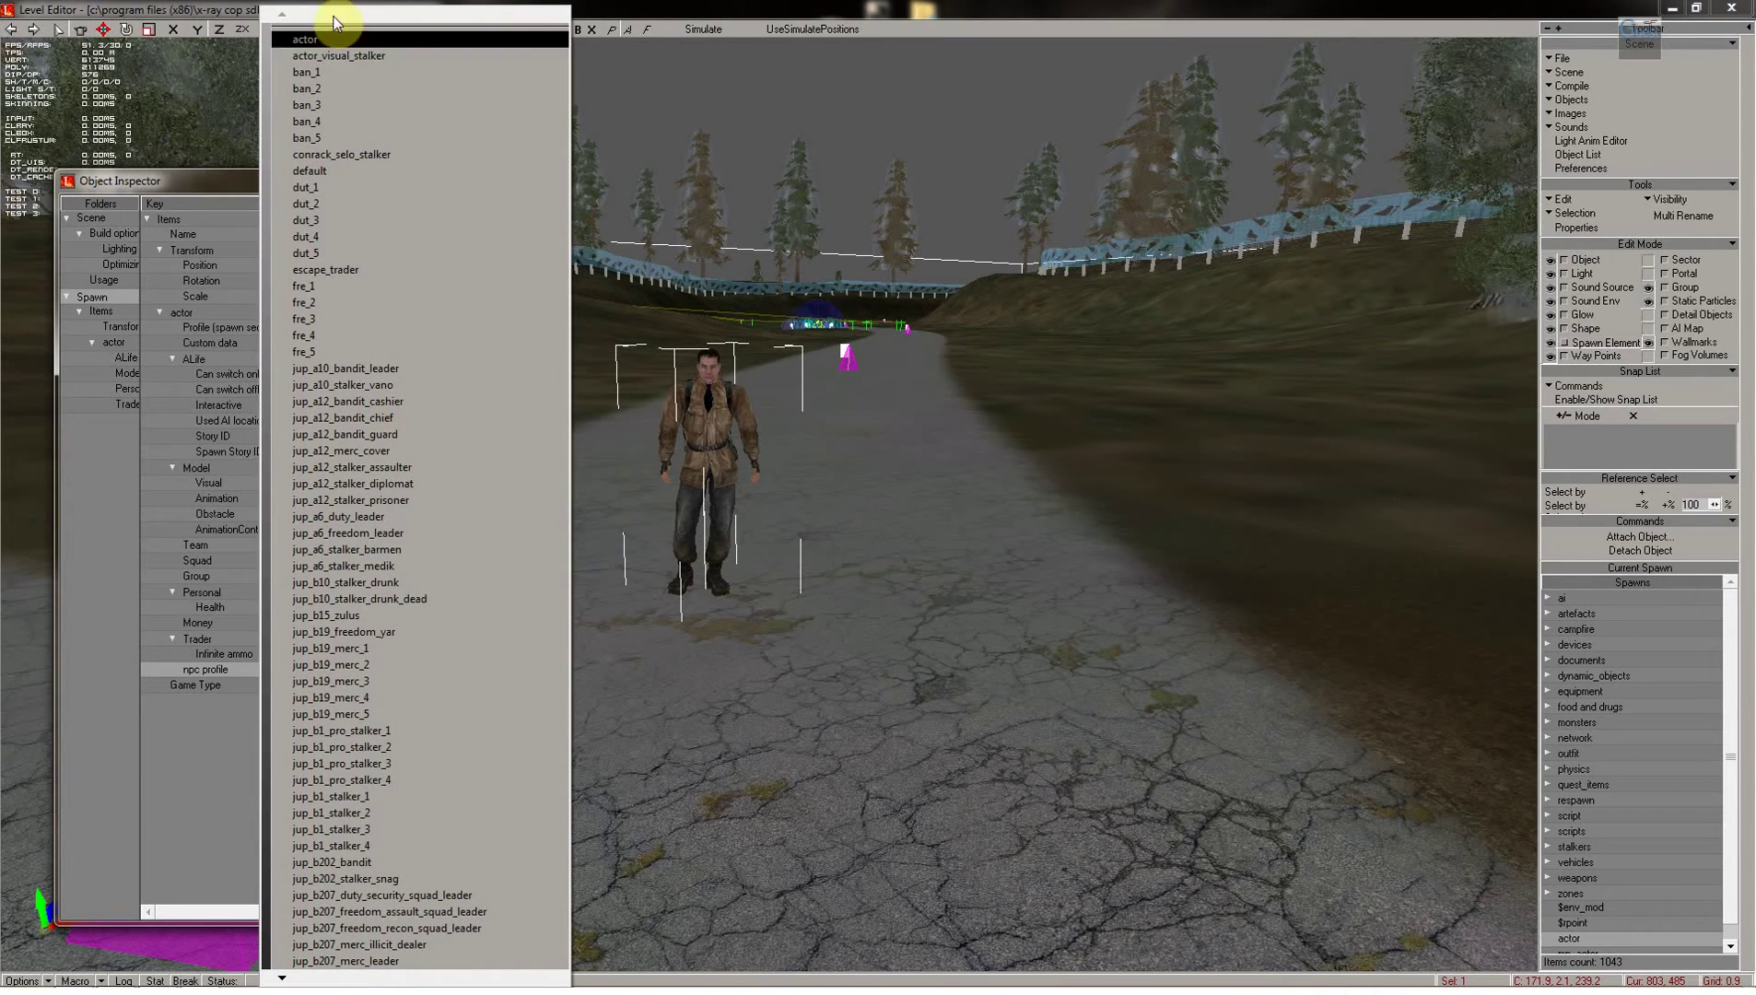
{"action": "left_click", "coordinate": [317, 38]}
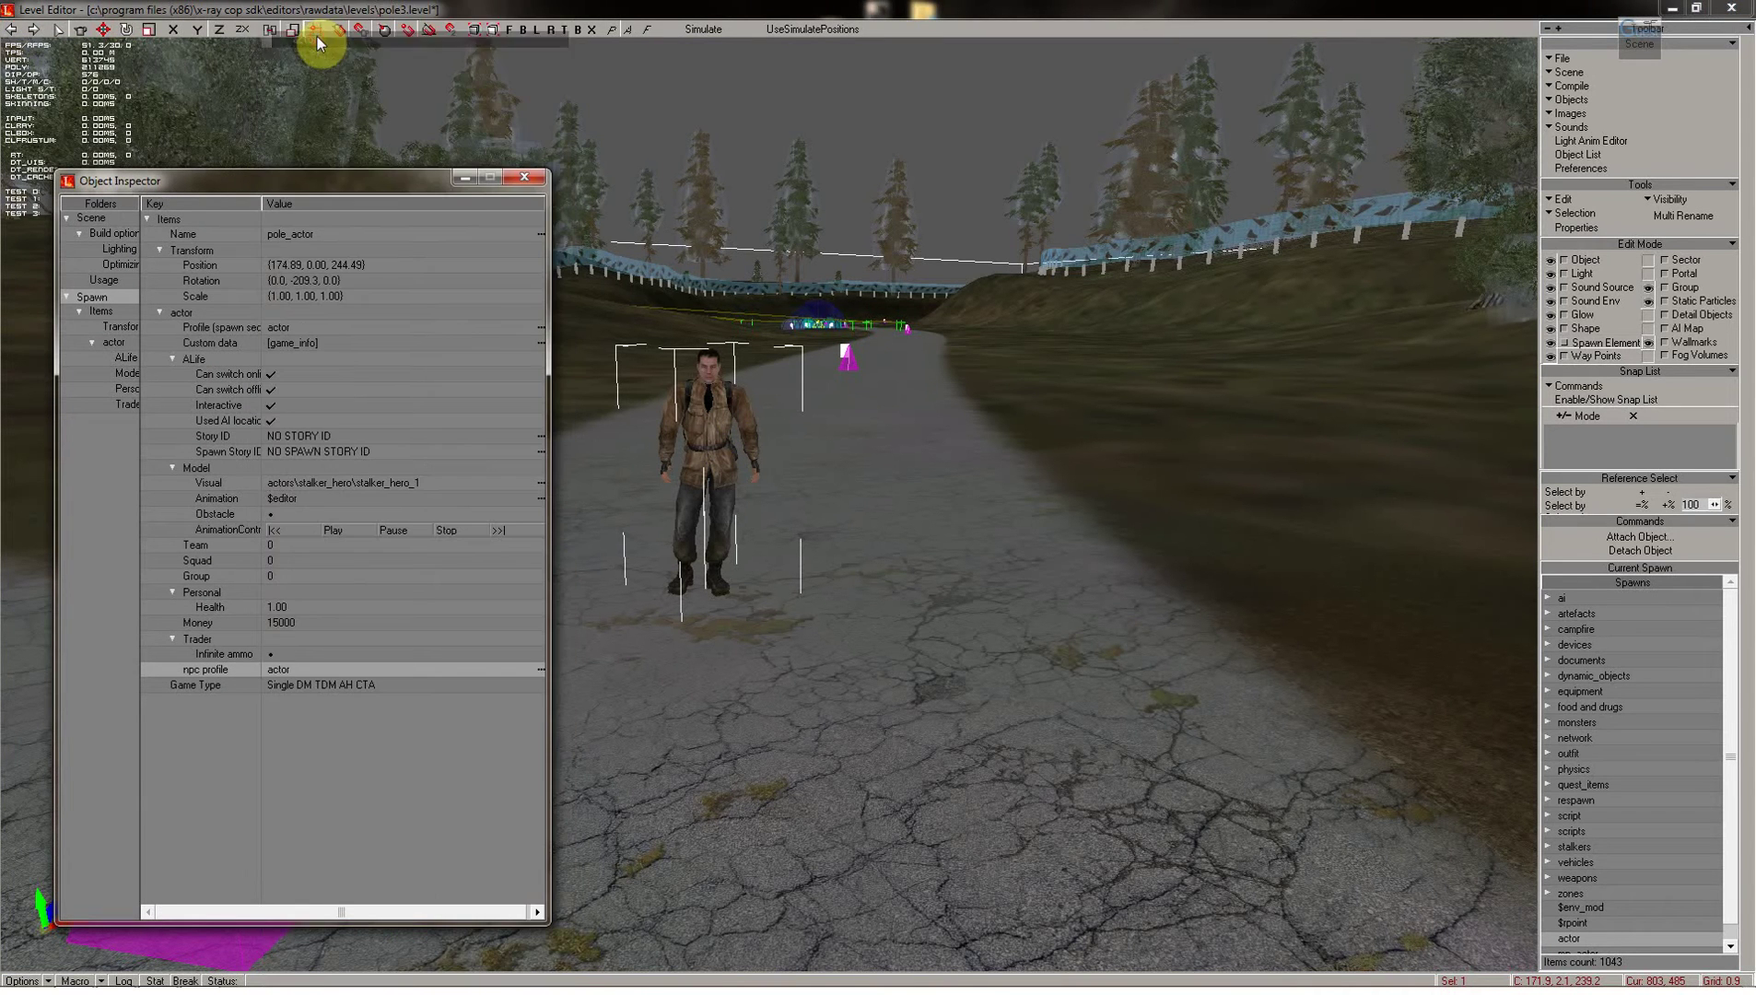
{"action": "left_click", "coordinate": [524, 179]}
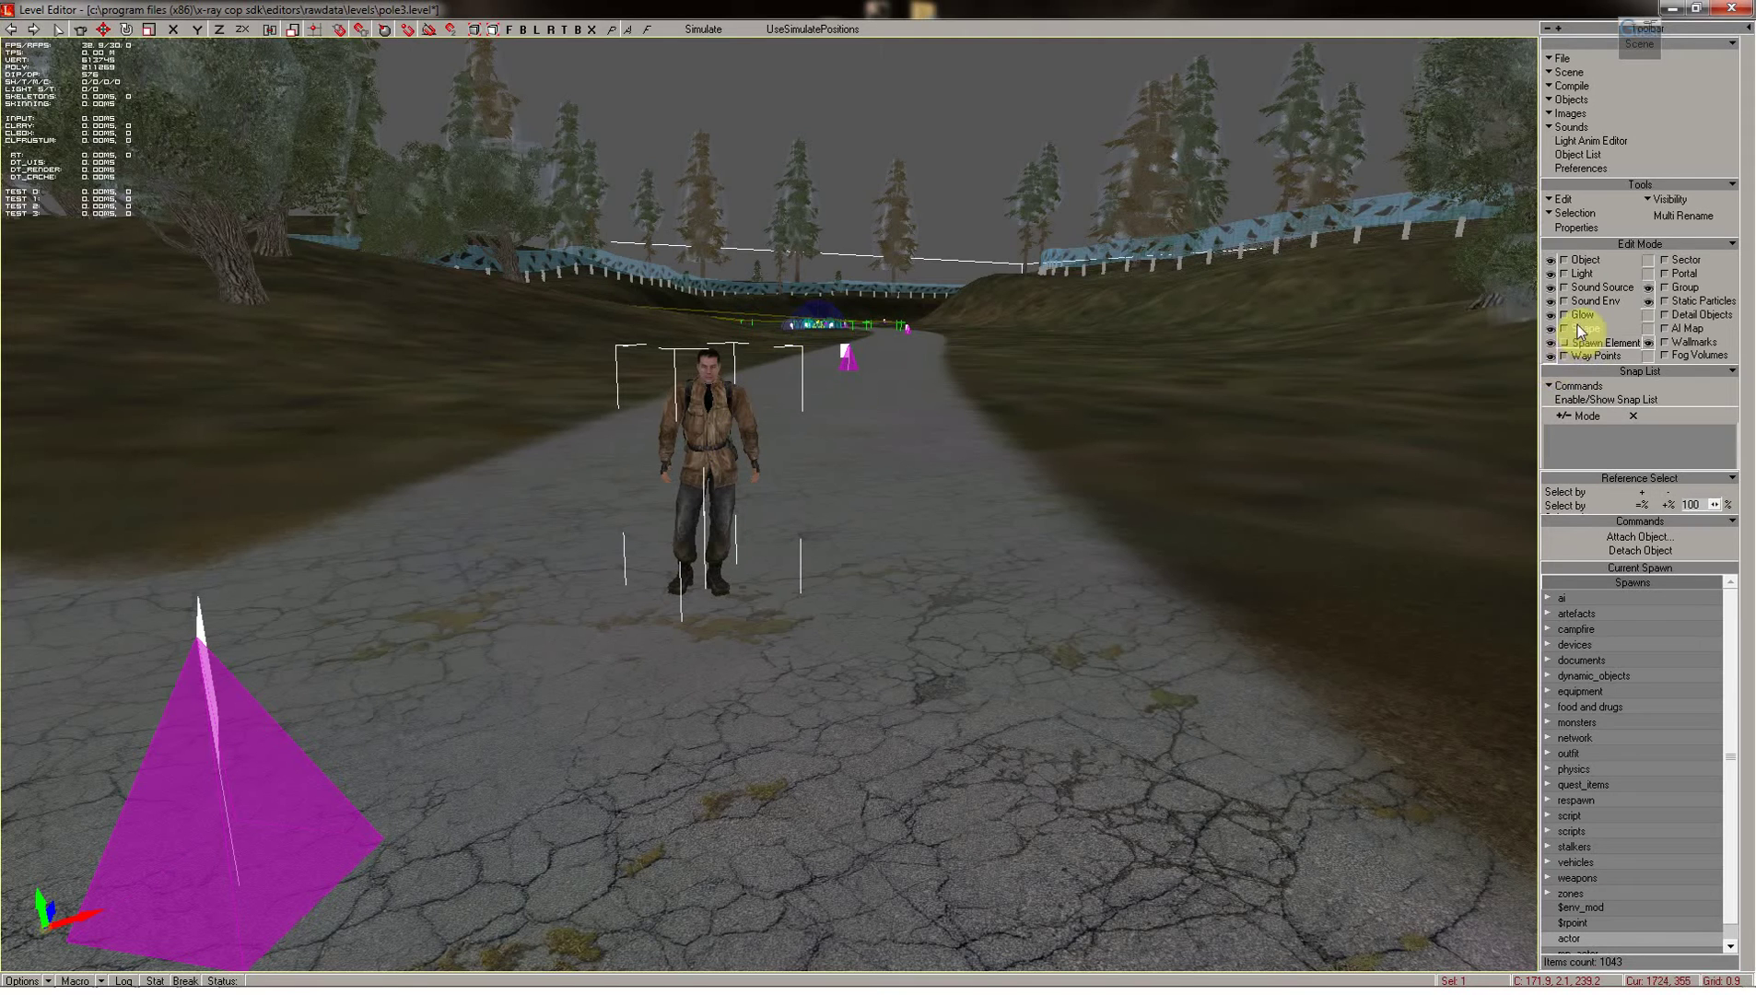
Add a light to the scene beside the road in Light mode
{"action": "left_click", "coordinate": [1582, 274]}
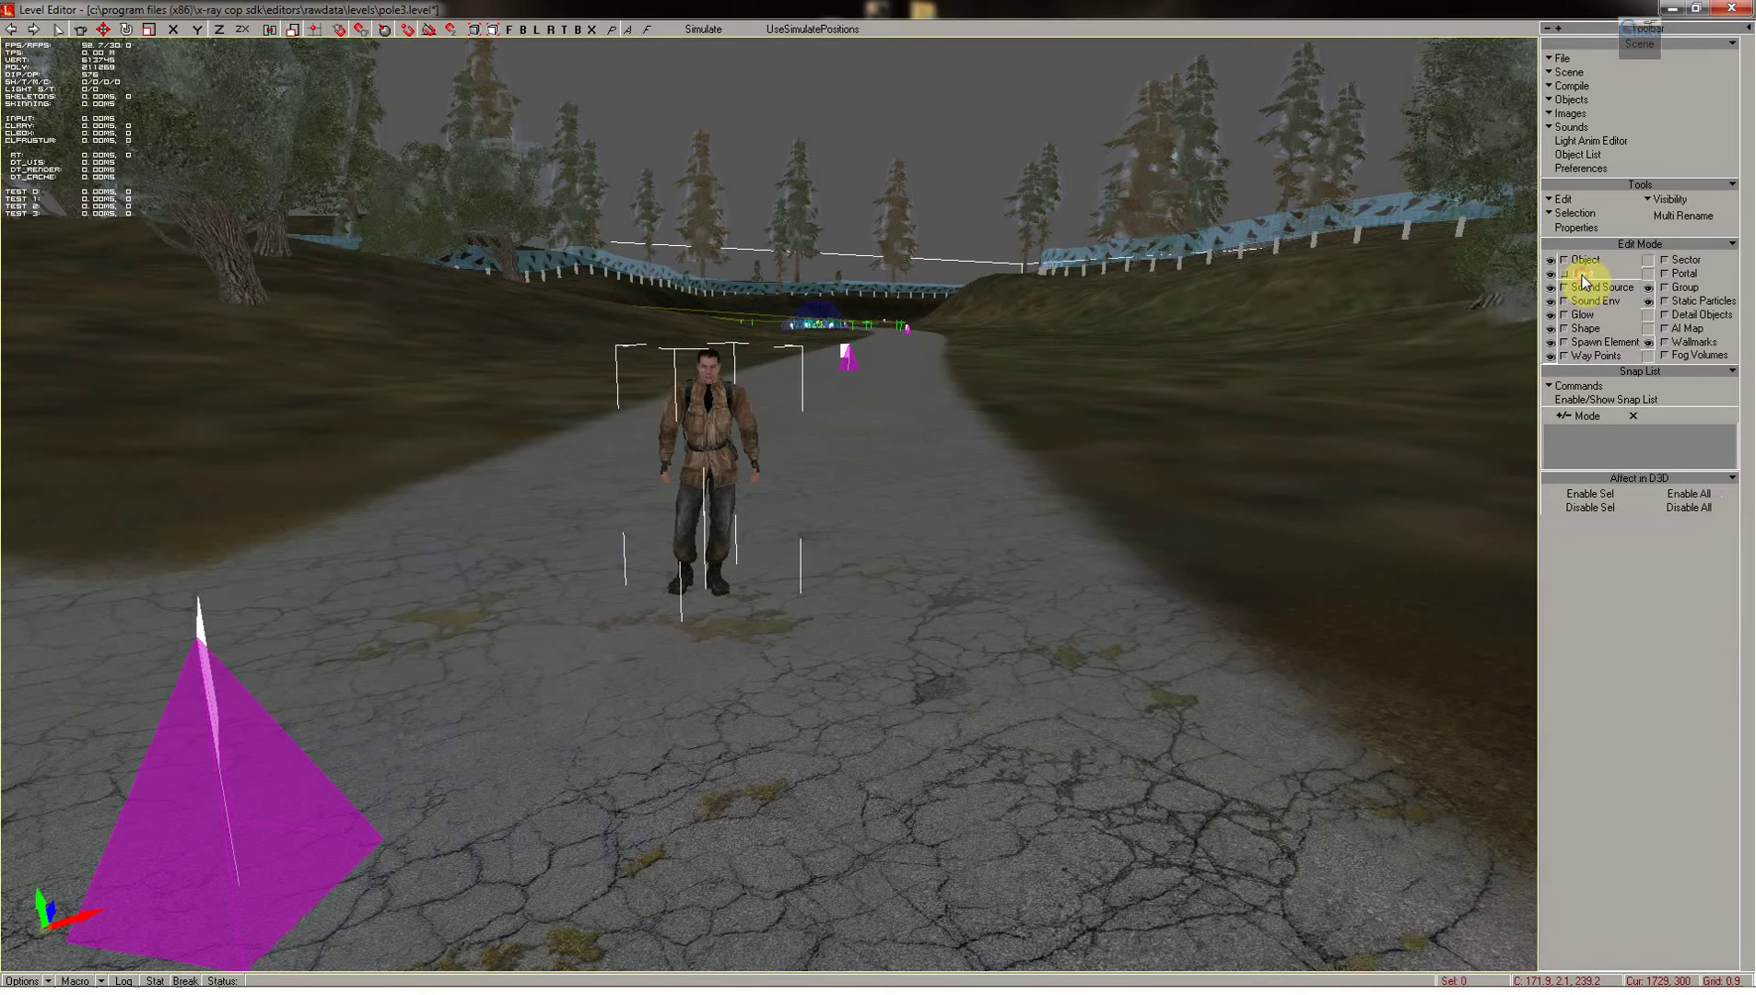
{"action": "left_click", "coordinate": [103, 29]}
{"action": "left_click", "coordinate": [1337, 396]}
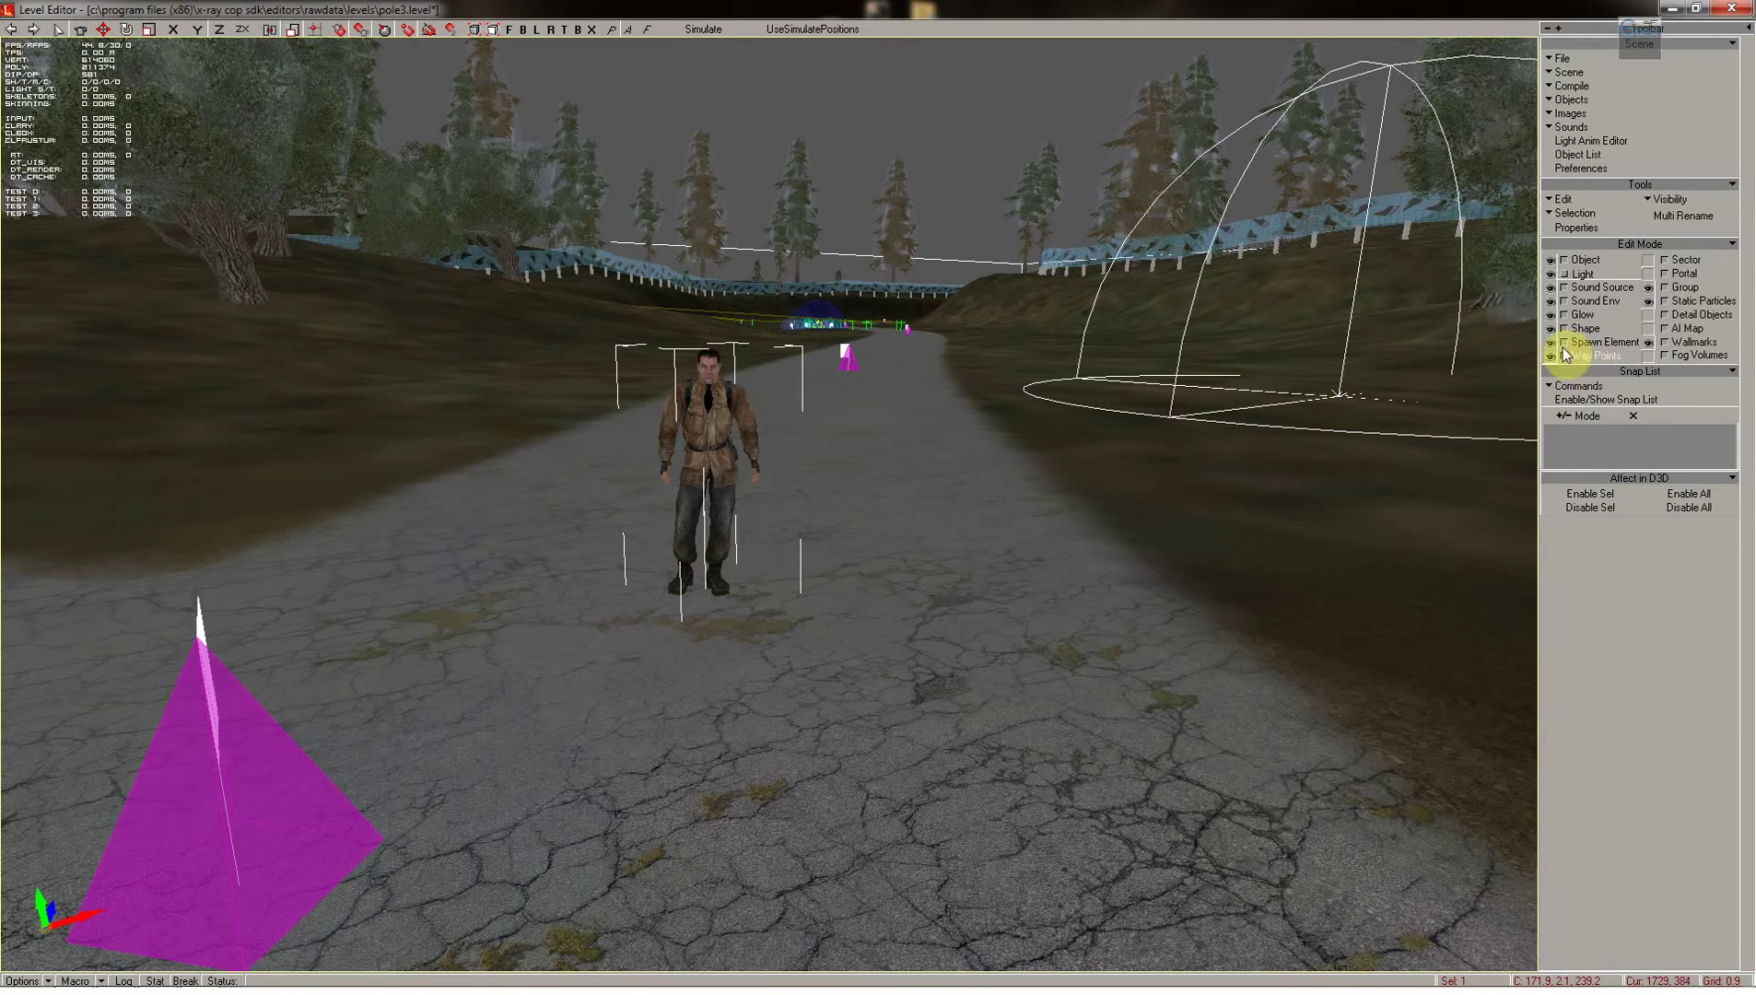
{"action": "left_click", "coordinate": [1046, 224]}
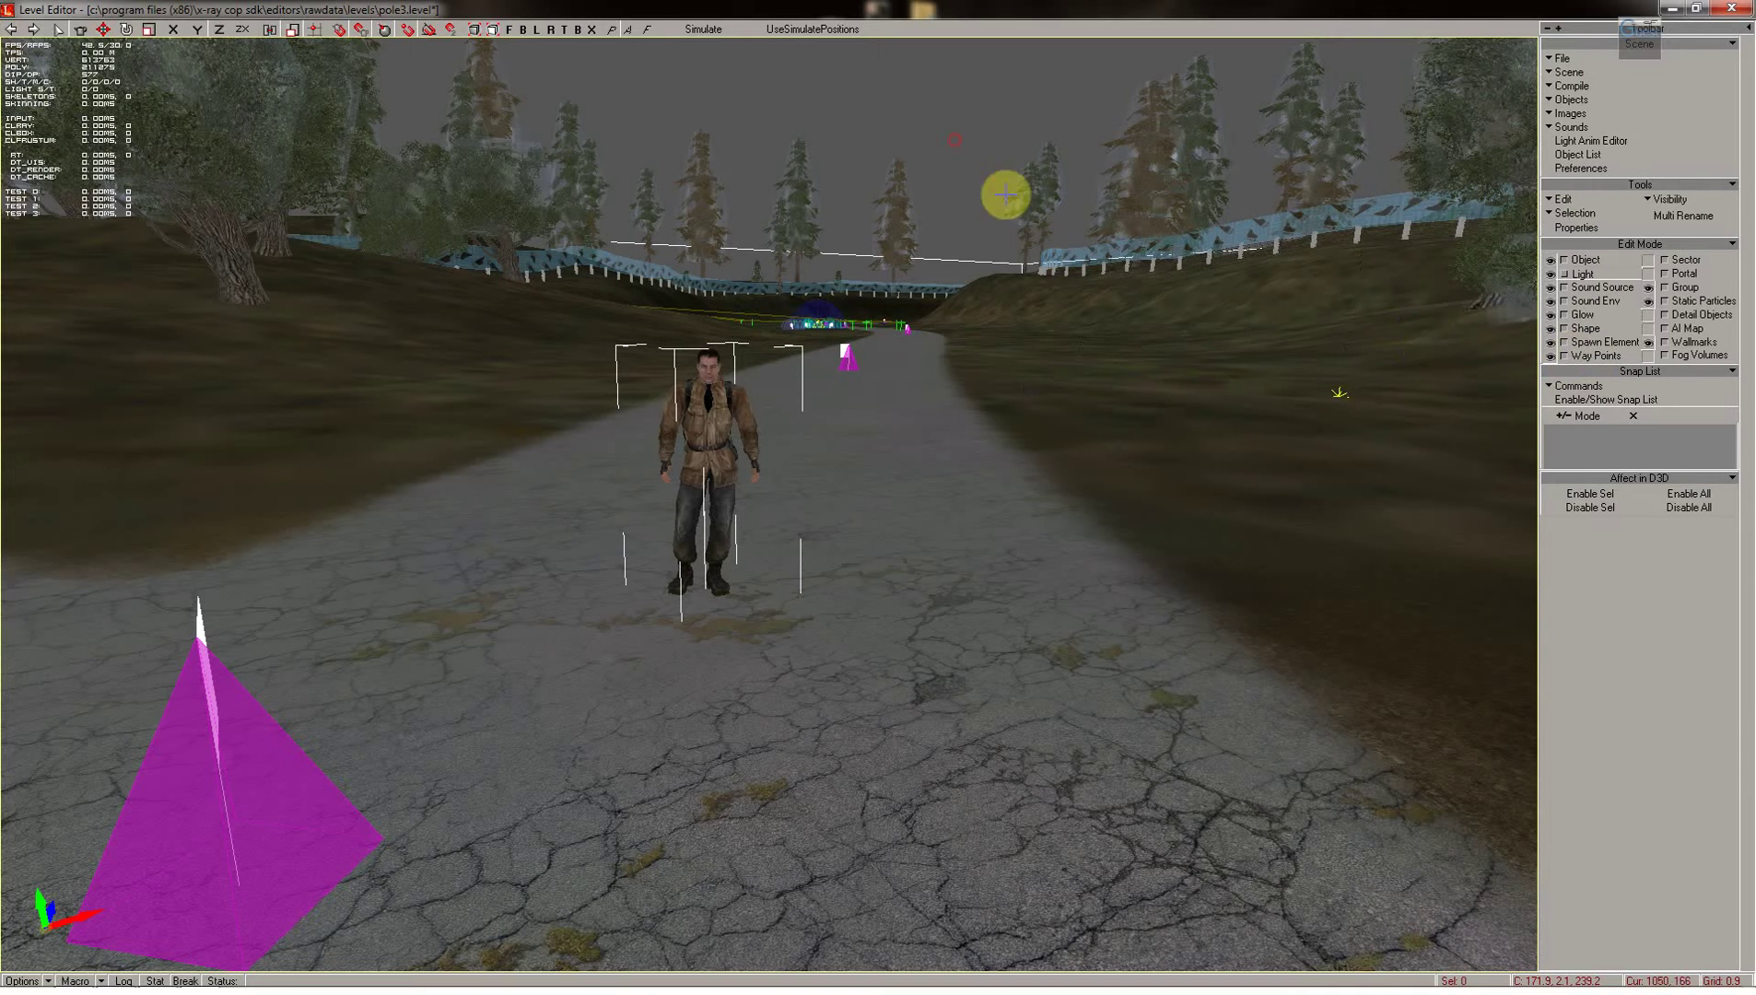
Place a glow on the grassy bank right of the road
{"action": "left_click", "coordinate": [1578, 315]}
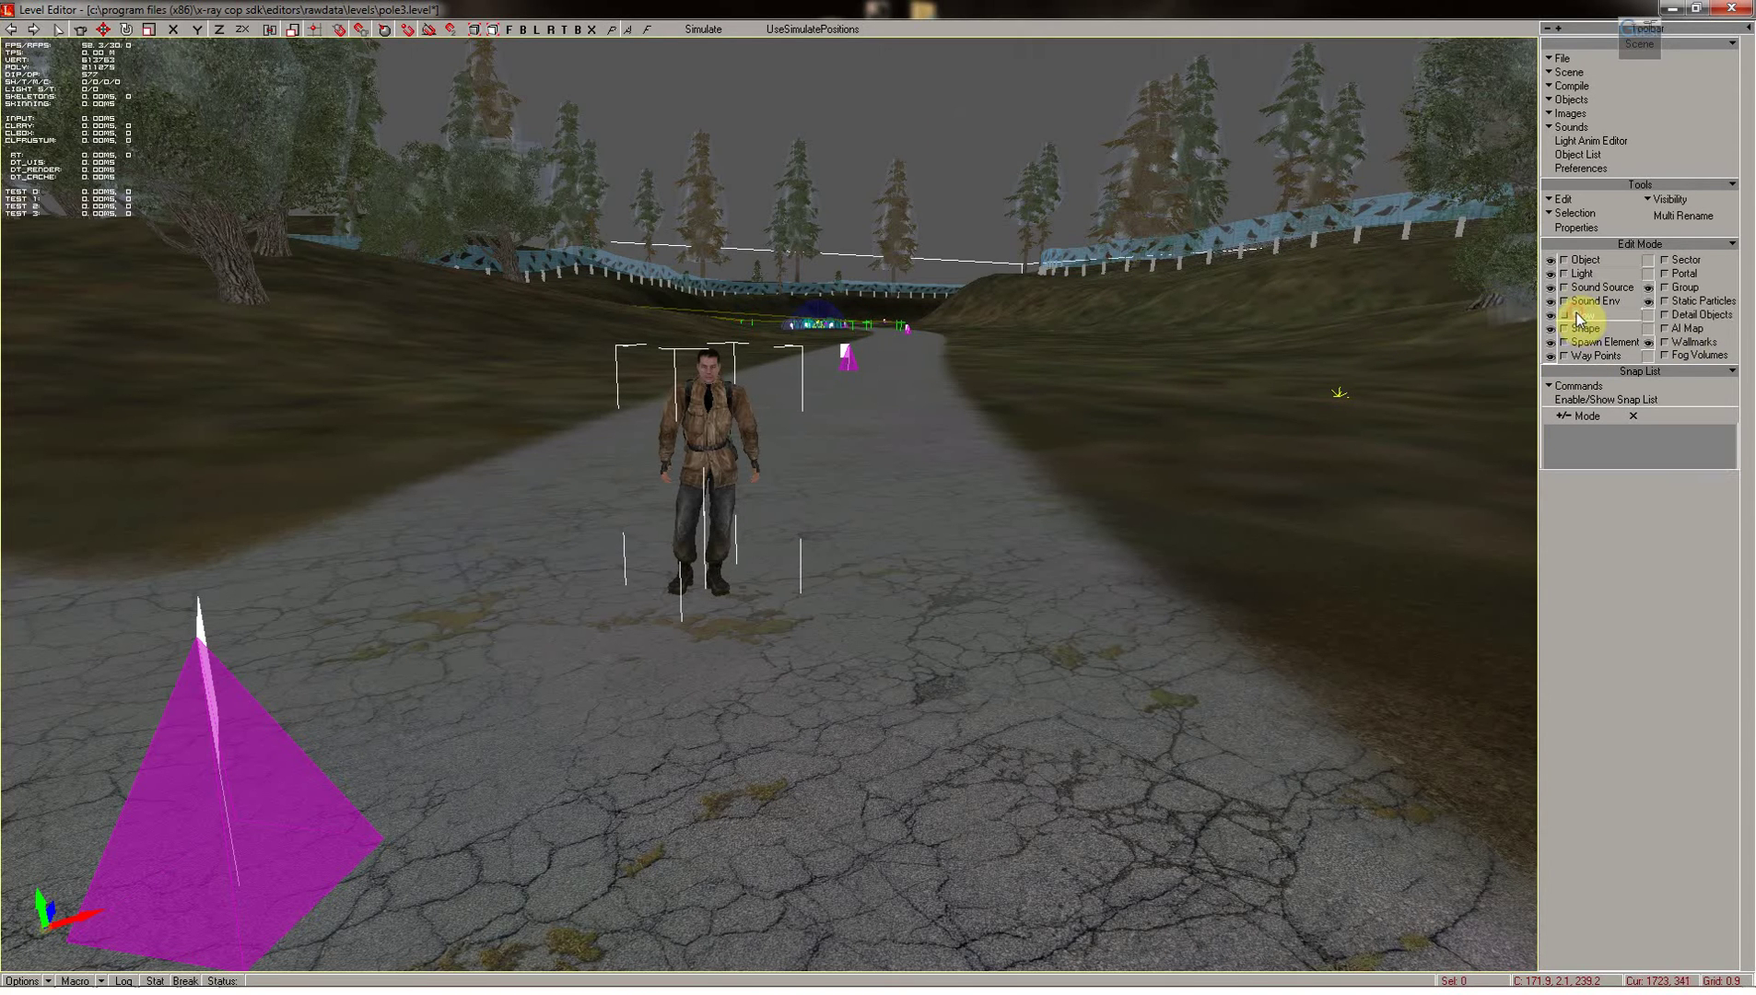
{"action": "left_click", "coordinate": [81, 28]}
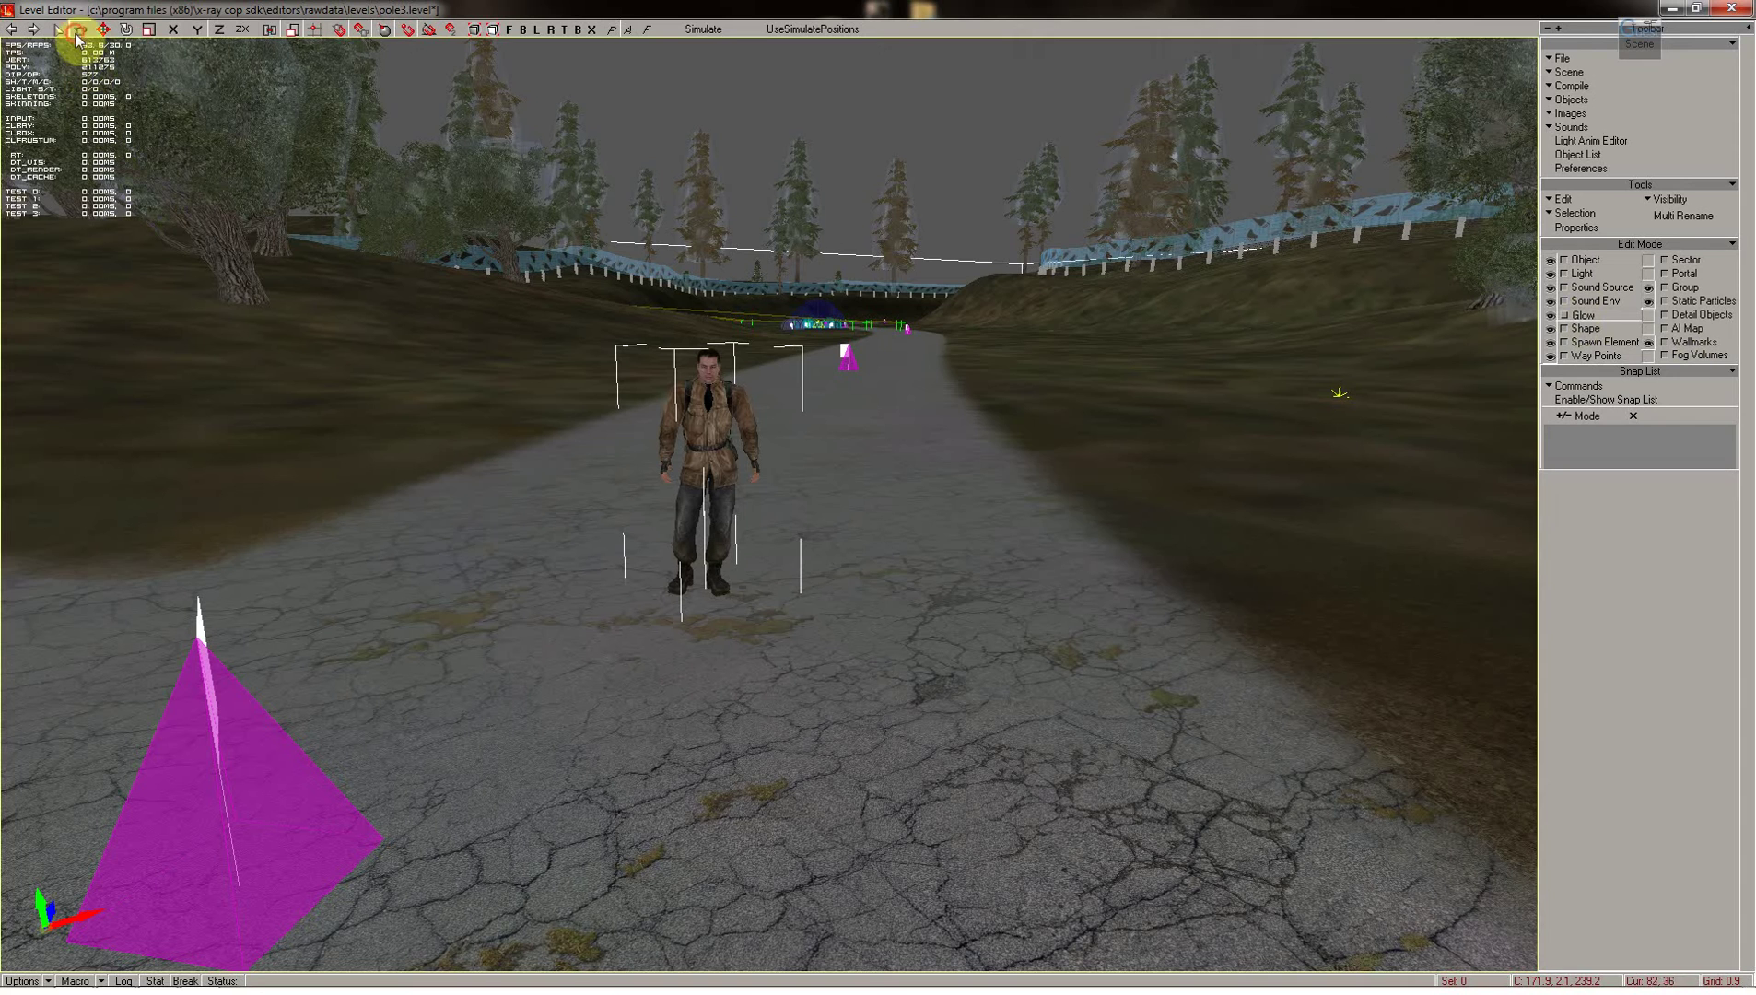
{"action": "left_click", "coordinate": [1336, 394]}
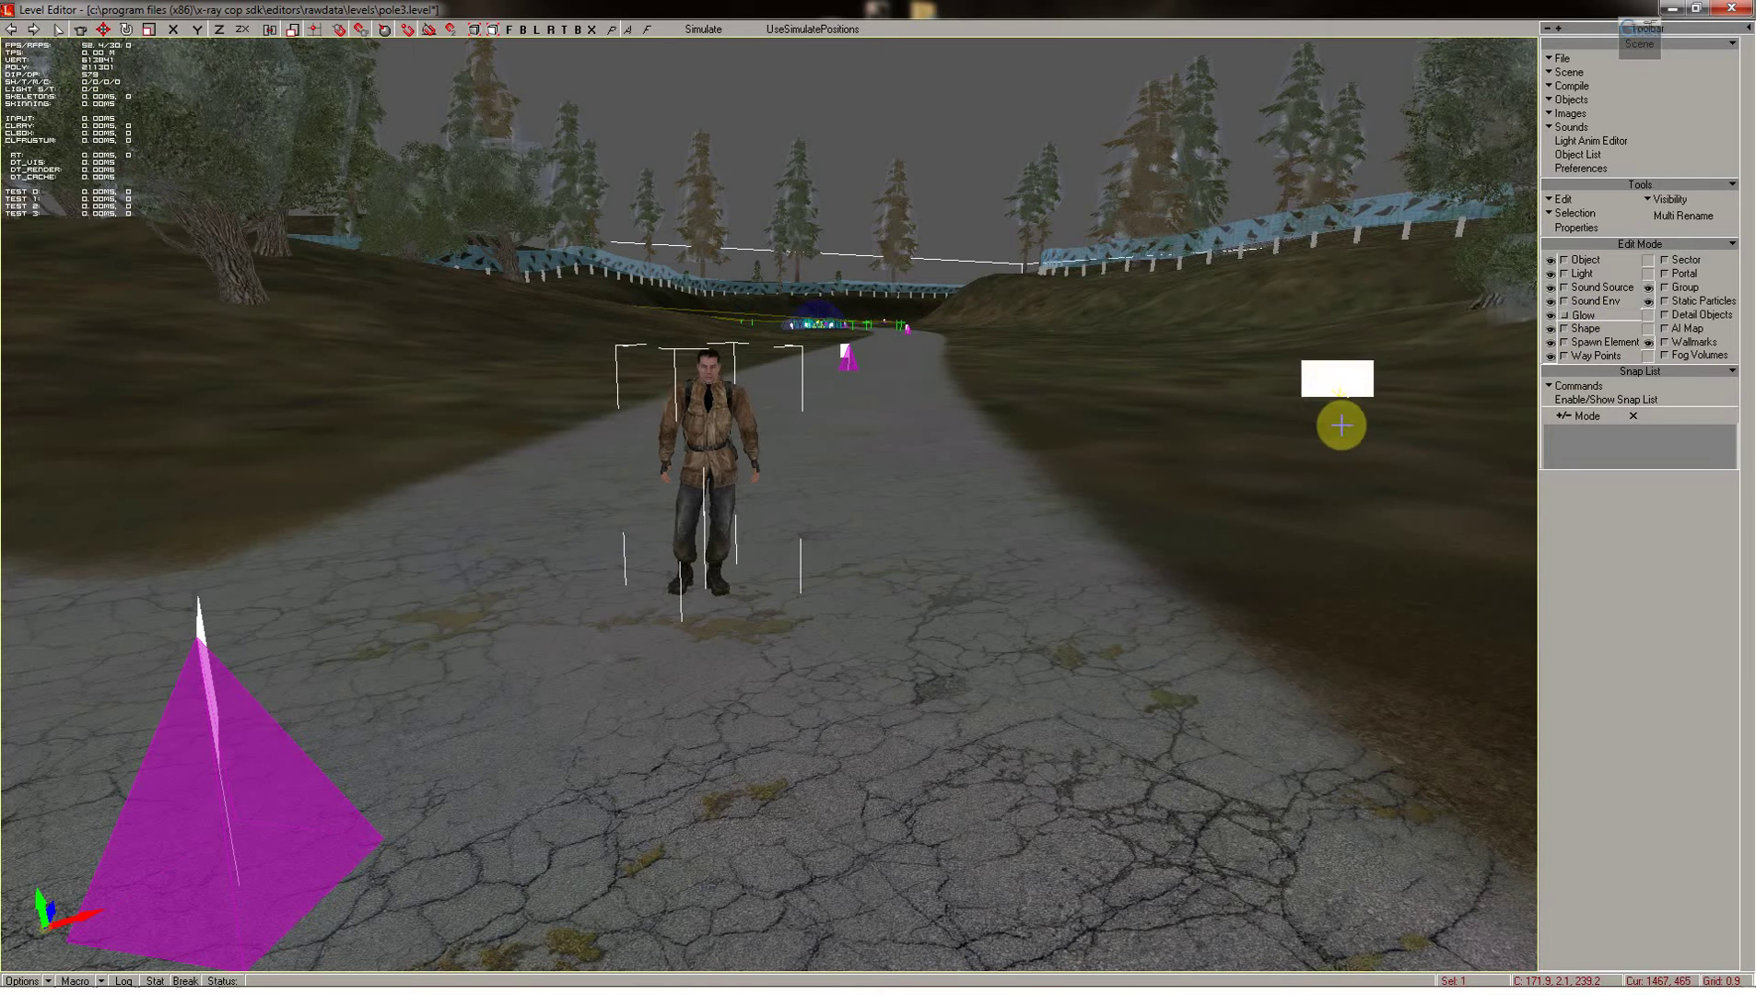
Set the glow's Texture property to glow\glow_04 in the Object Inspector
{"action": "key", "text": "p"}
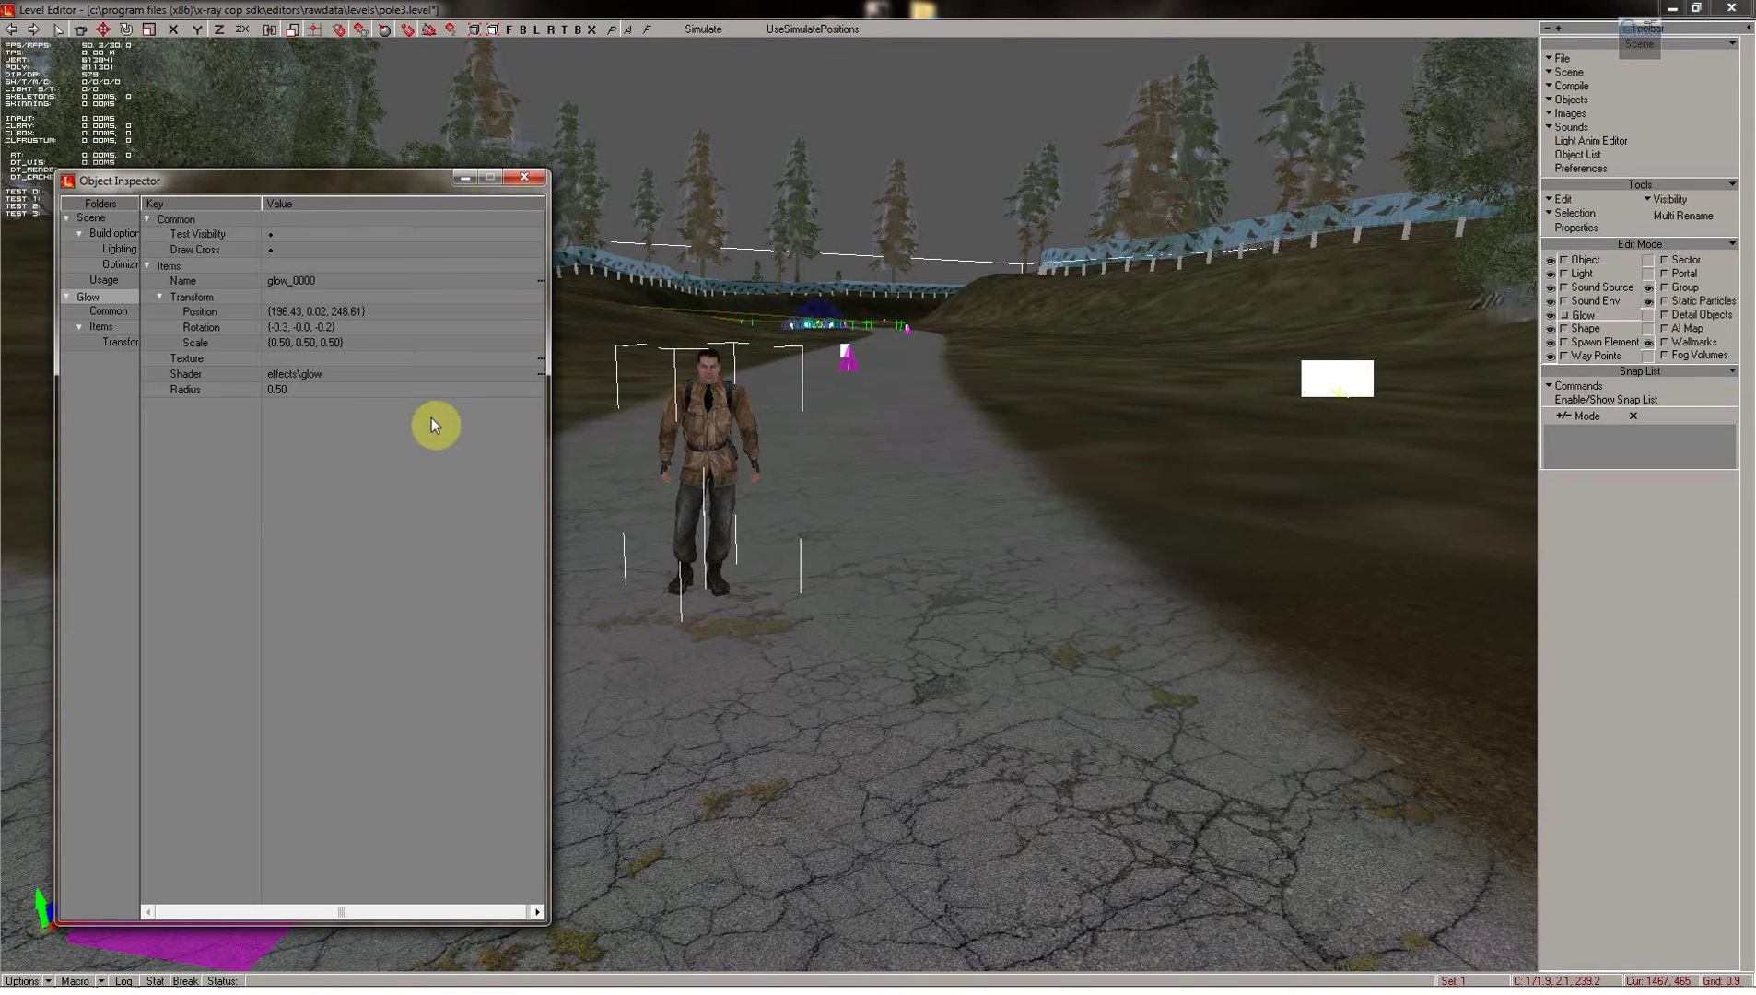
{"action": "left_click", "coordinate": [536, 361]}
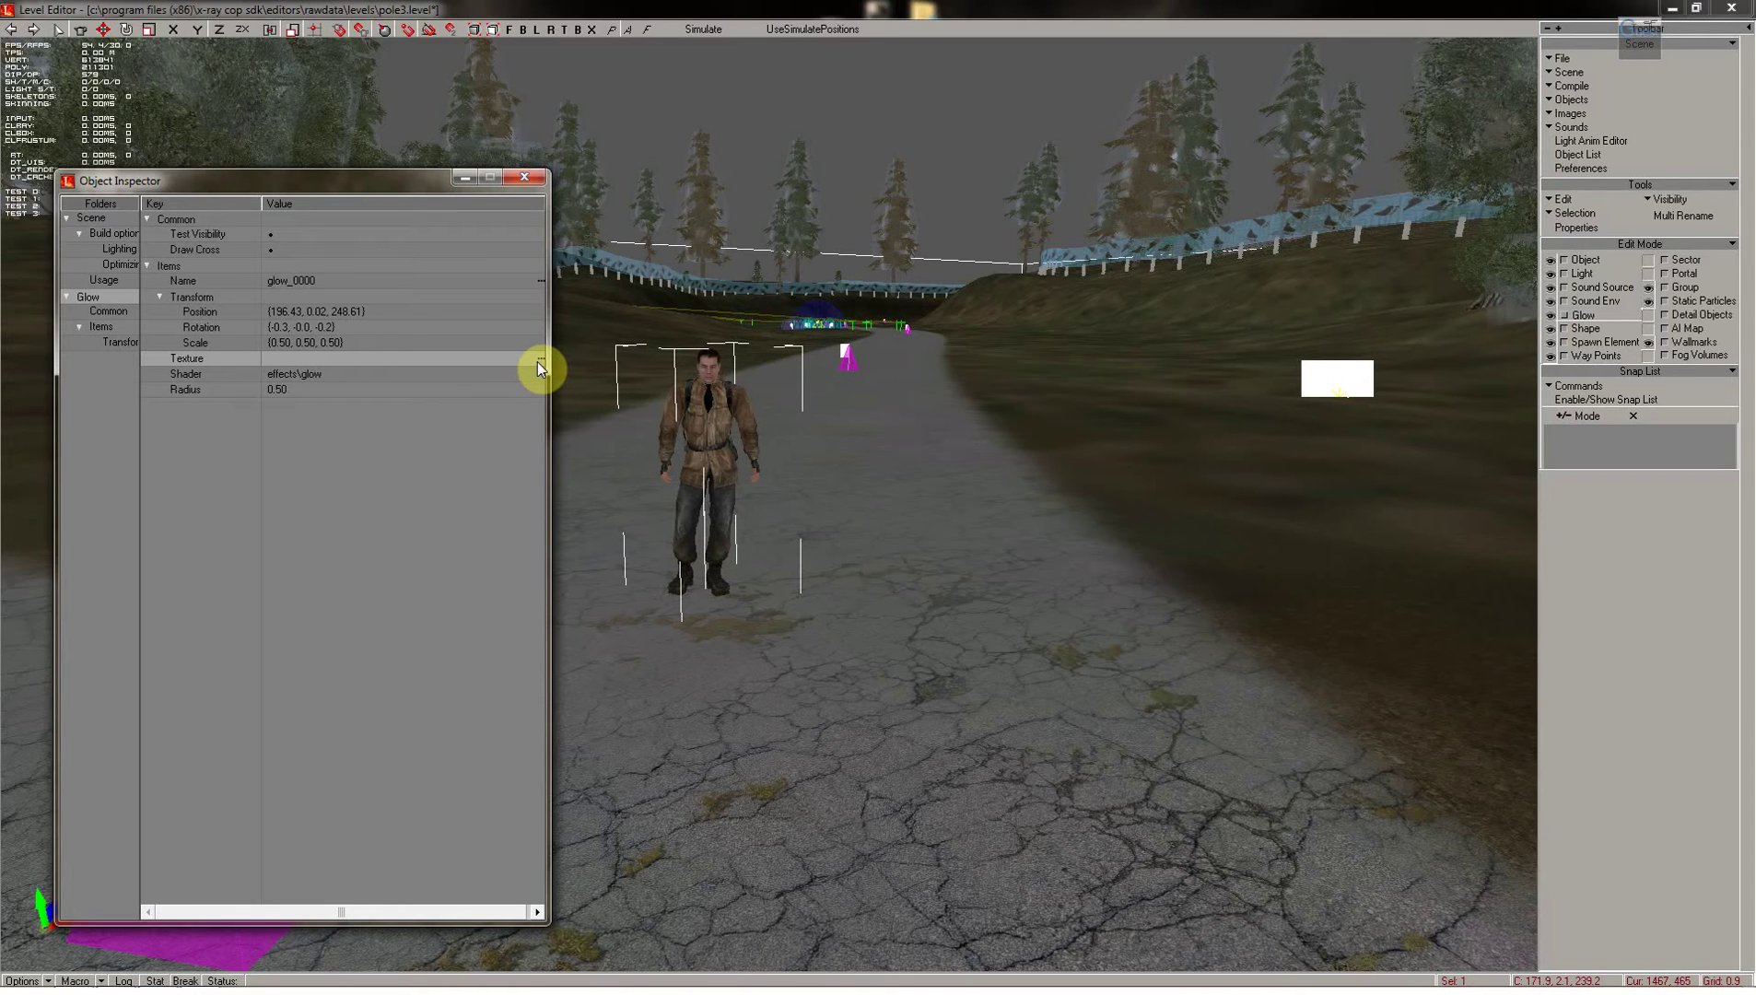
{"action": "left_click", "coordinate": [540, 361]}
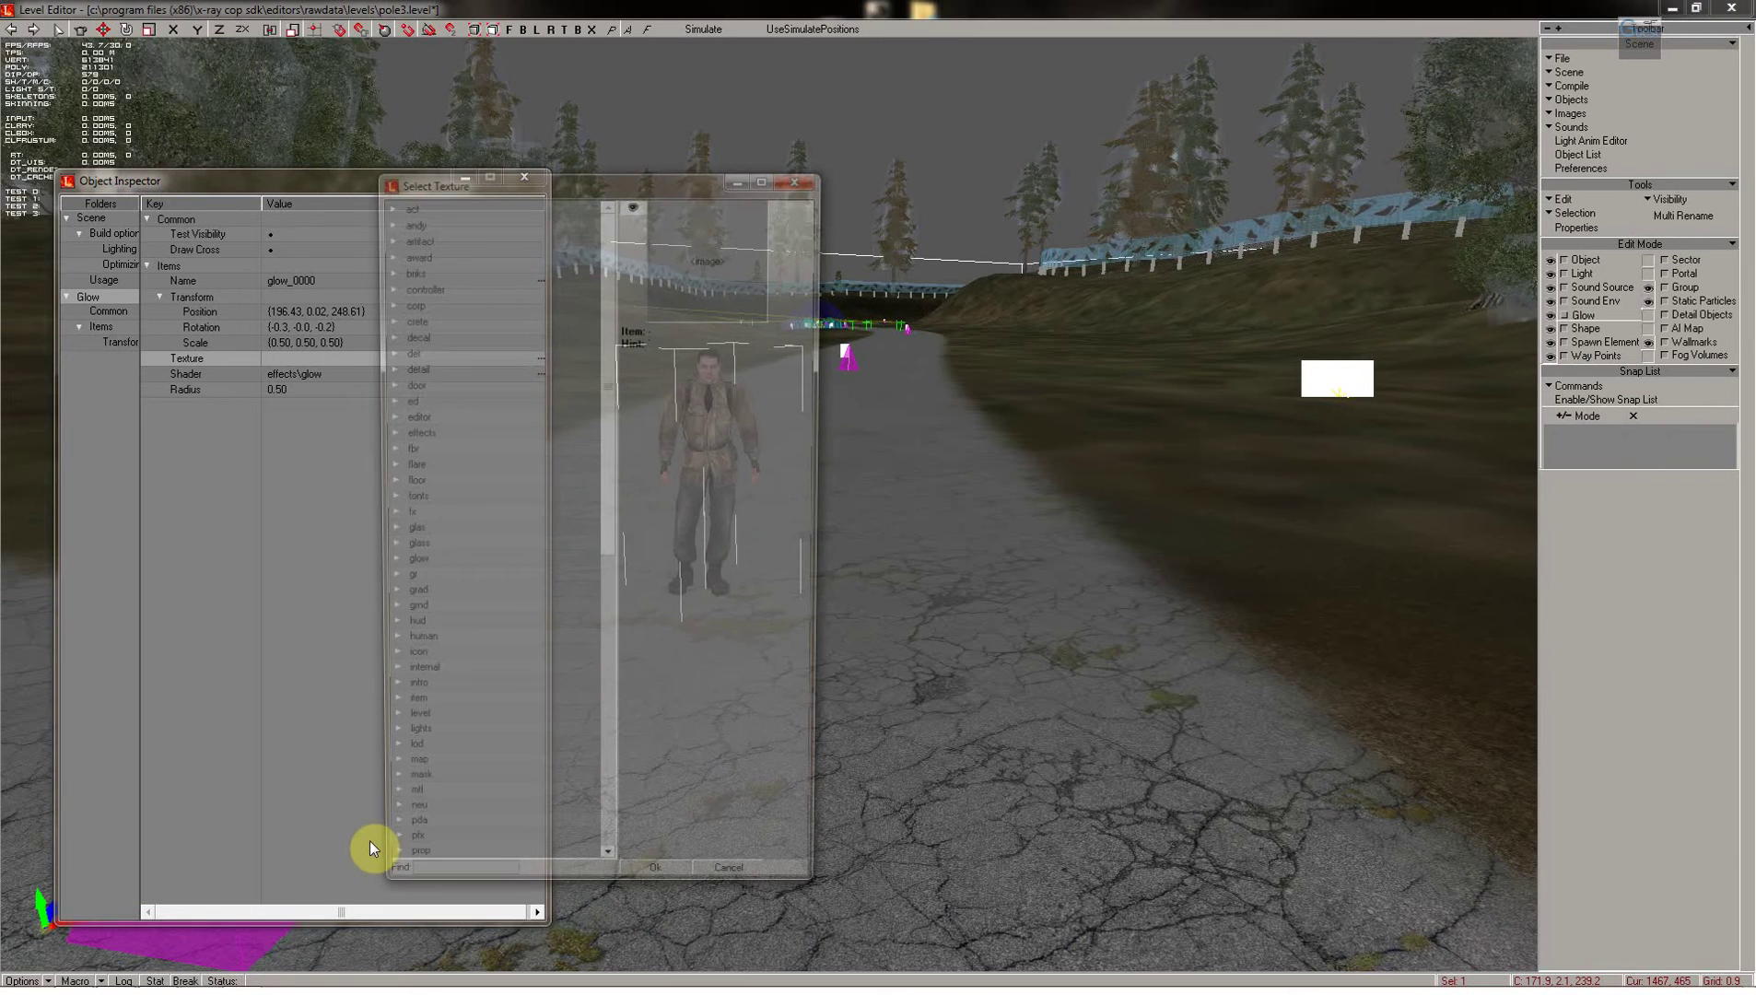
{"action": "left_click", "coordinate": [385, 565]}
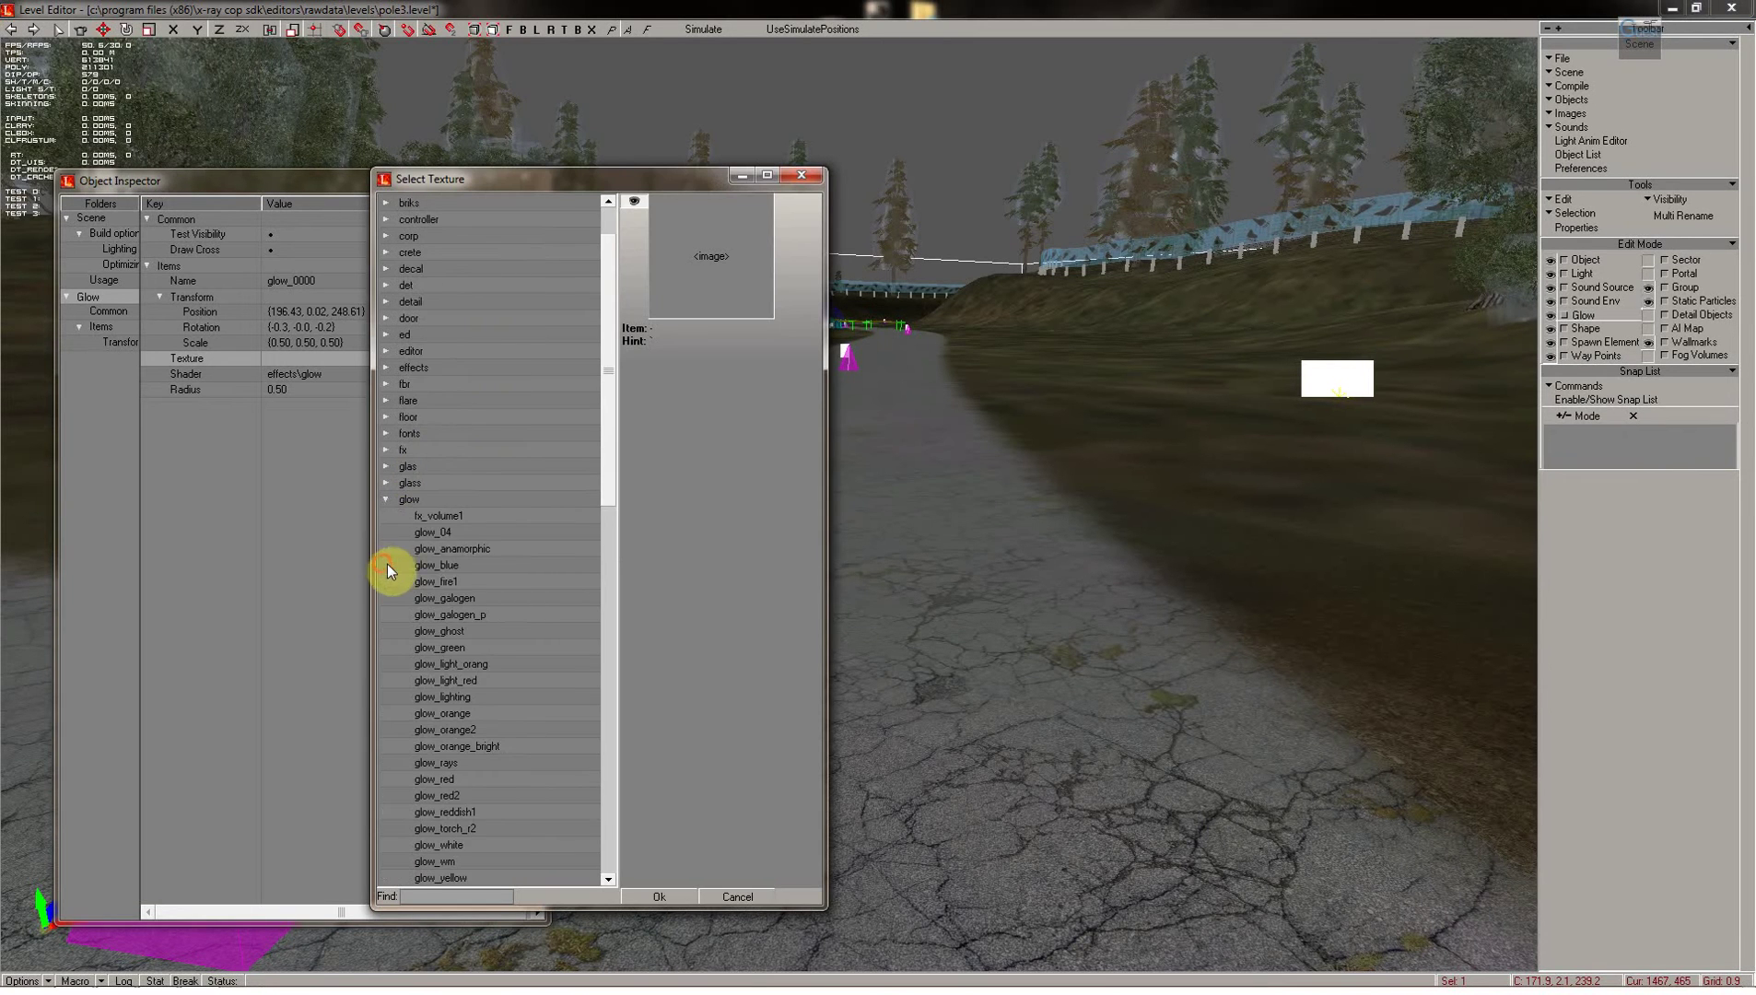
{"action": "left_click", "coordinate": [442, 532]}
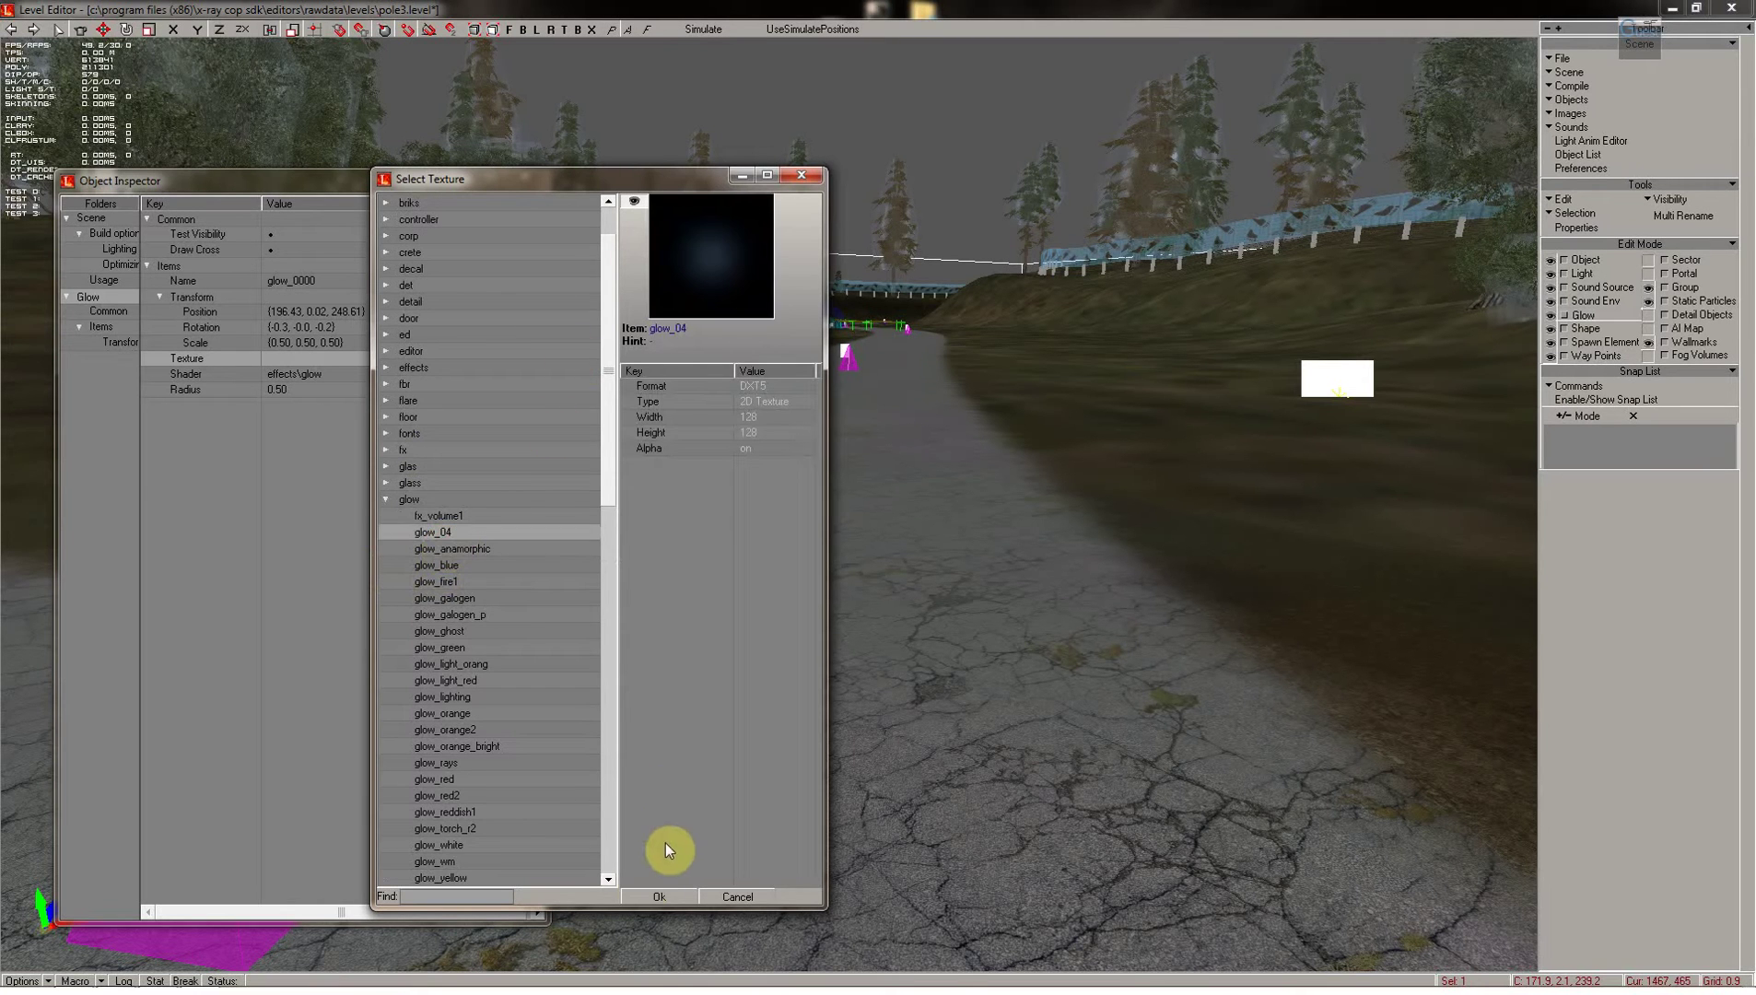
{"action": "left_click", "coordinate": [644, 896]}
{"action": "left_click", "coordinate": [534, 182]}
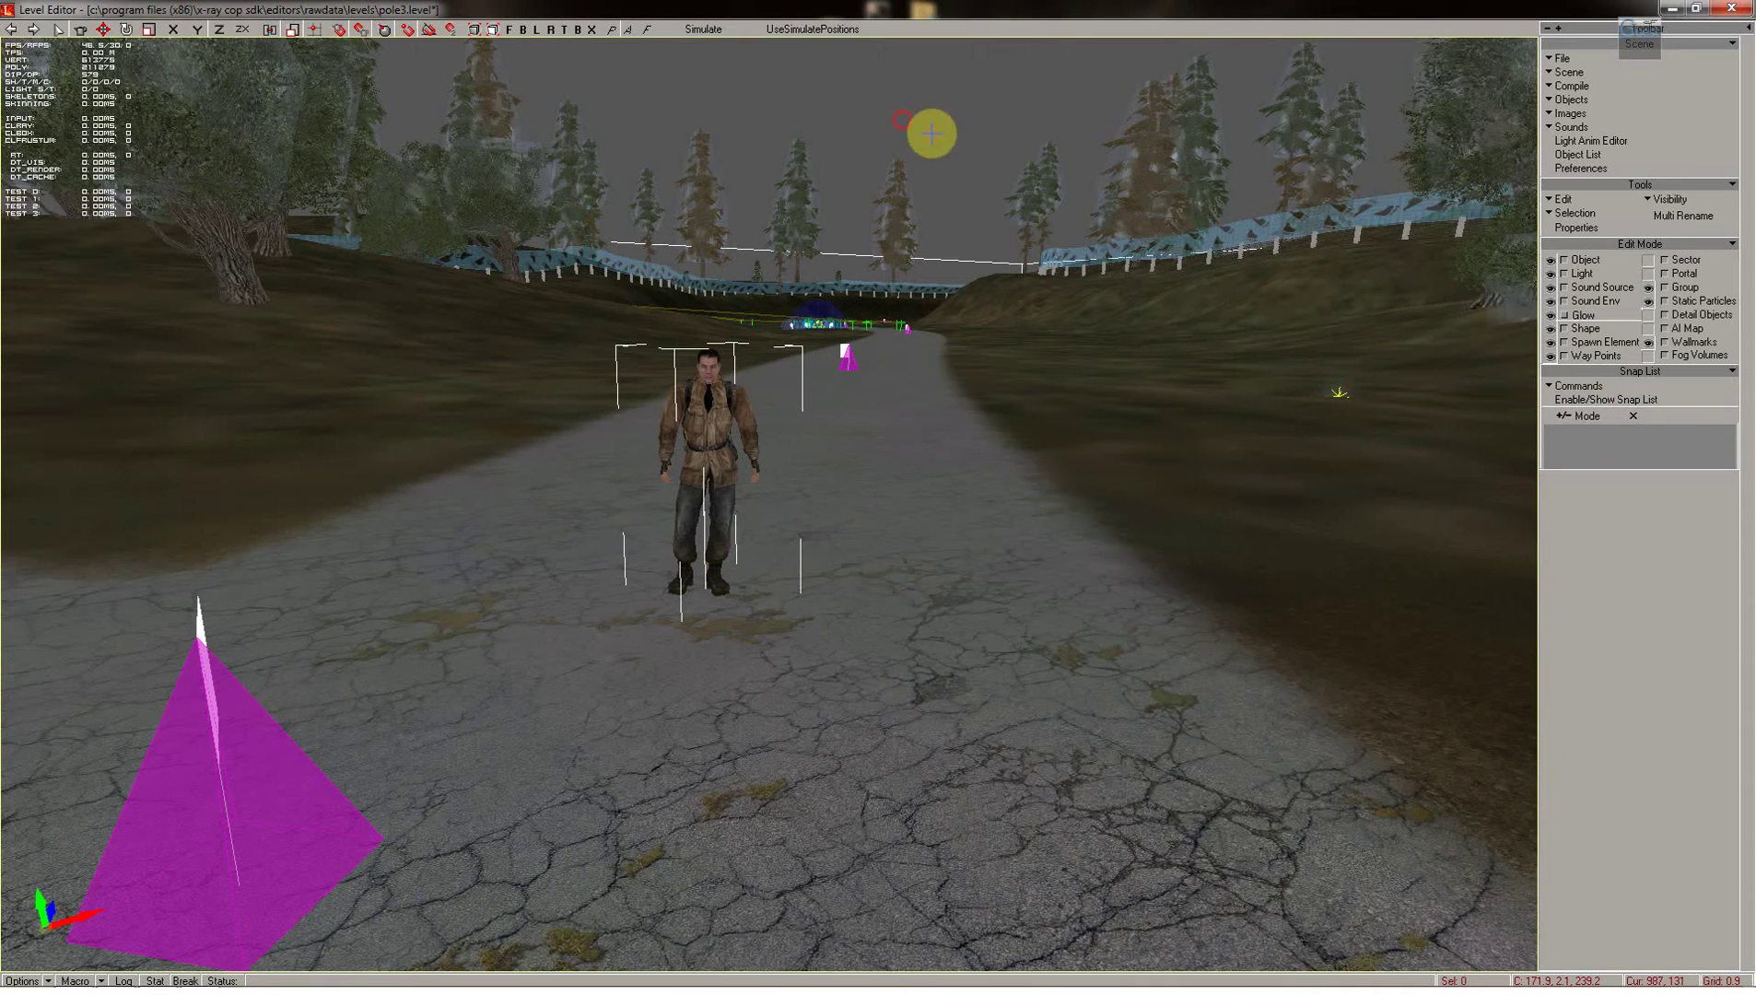
Return to Spawn Element mode and review the Scene Options build Quality setting
{"action": "left_click", "coordinate": [1569, 342]}
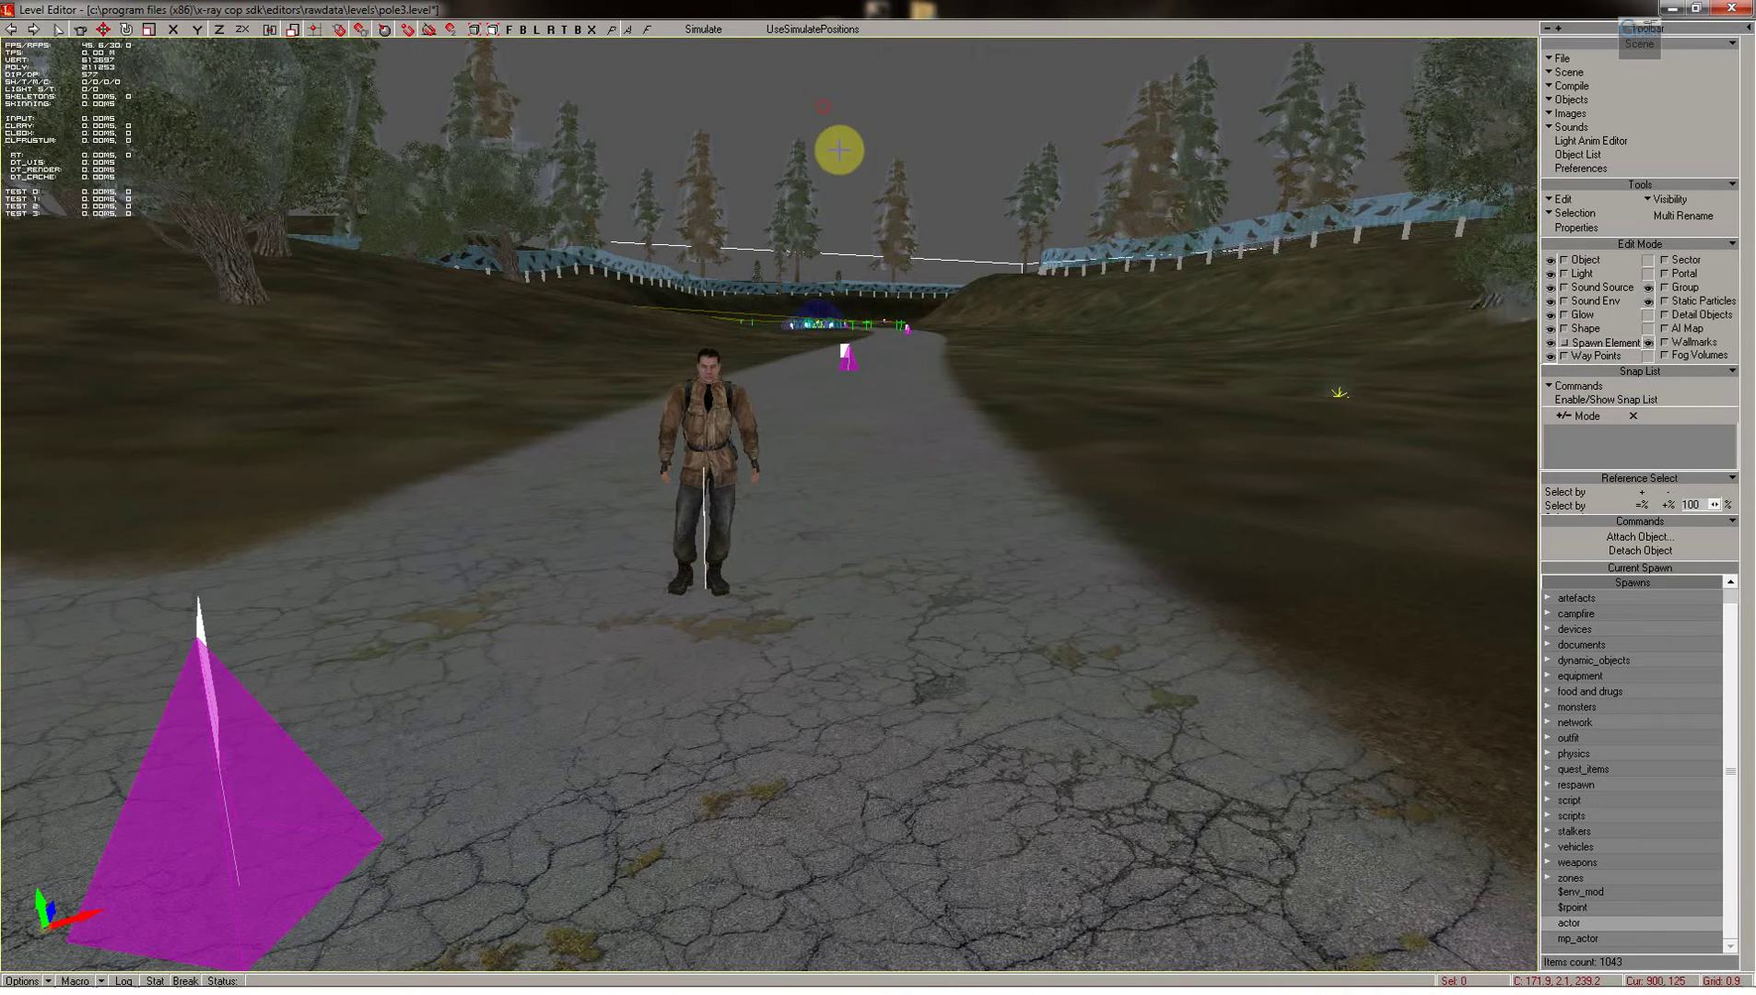
{"action": "left_click", "coordinate": [1568, 73]}
{"action": "left_click", "coordinate": [1536, 83]}
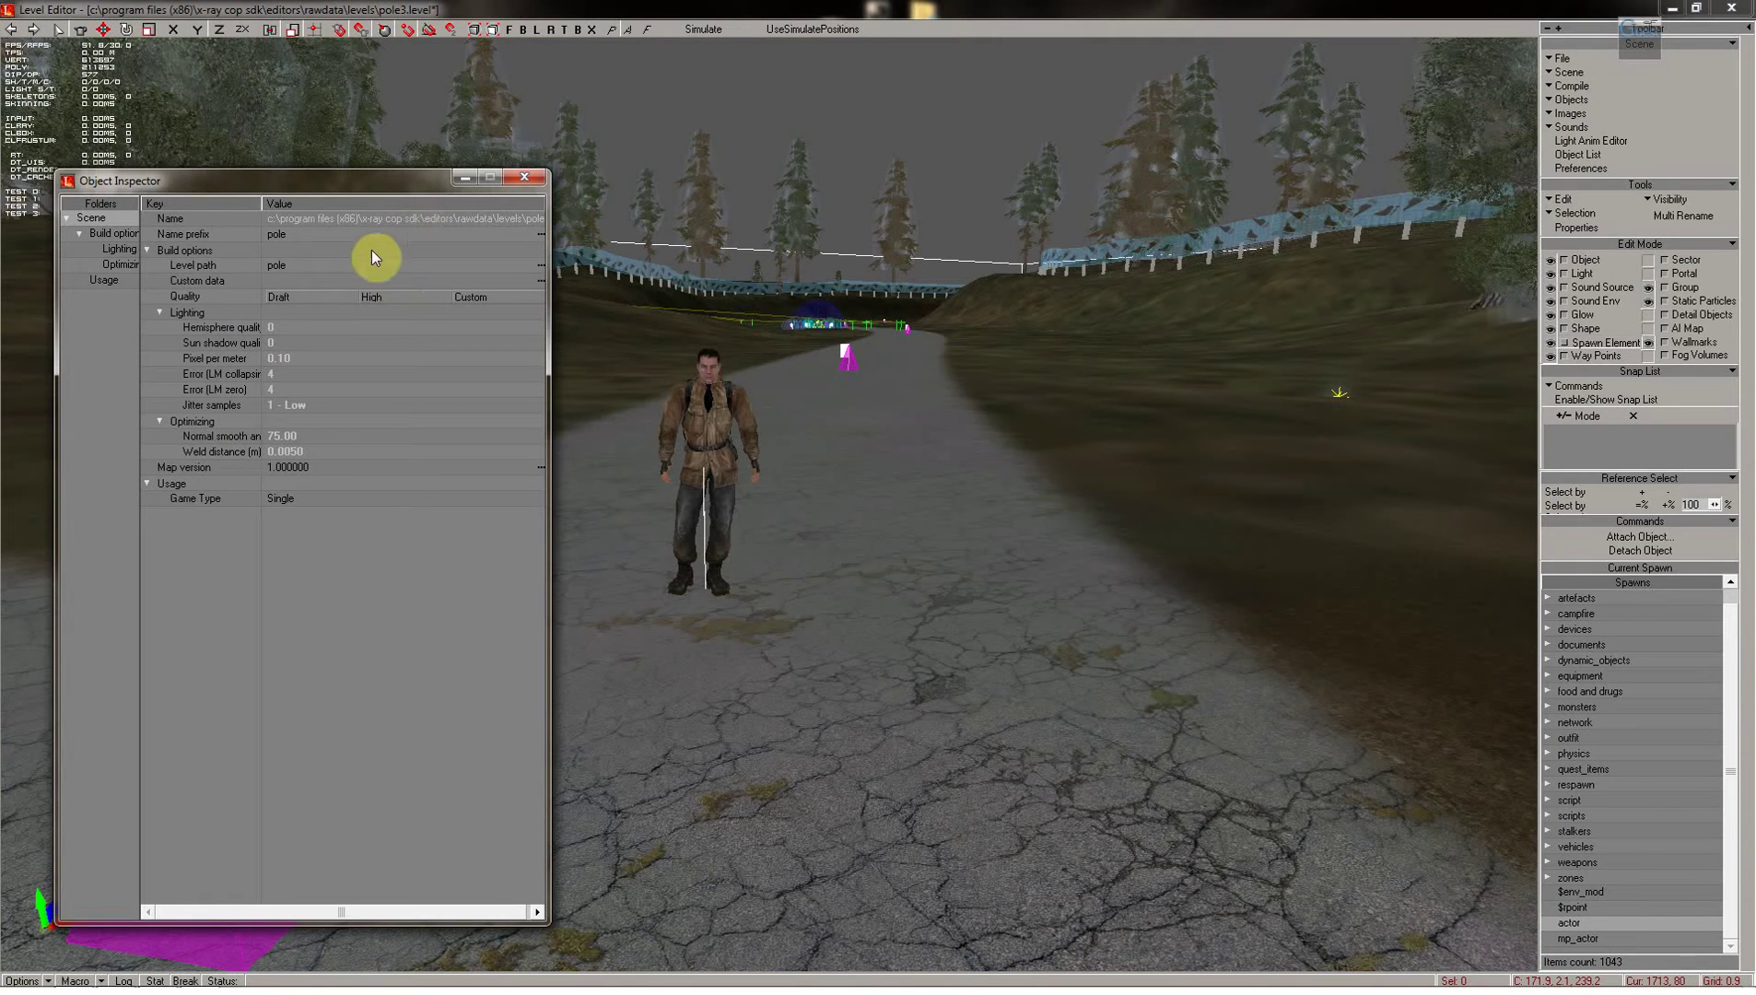
{"action": "left_click", "coordinate": [278, 296]}
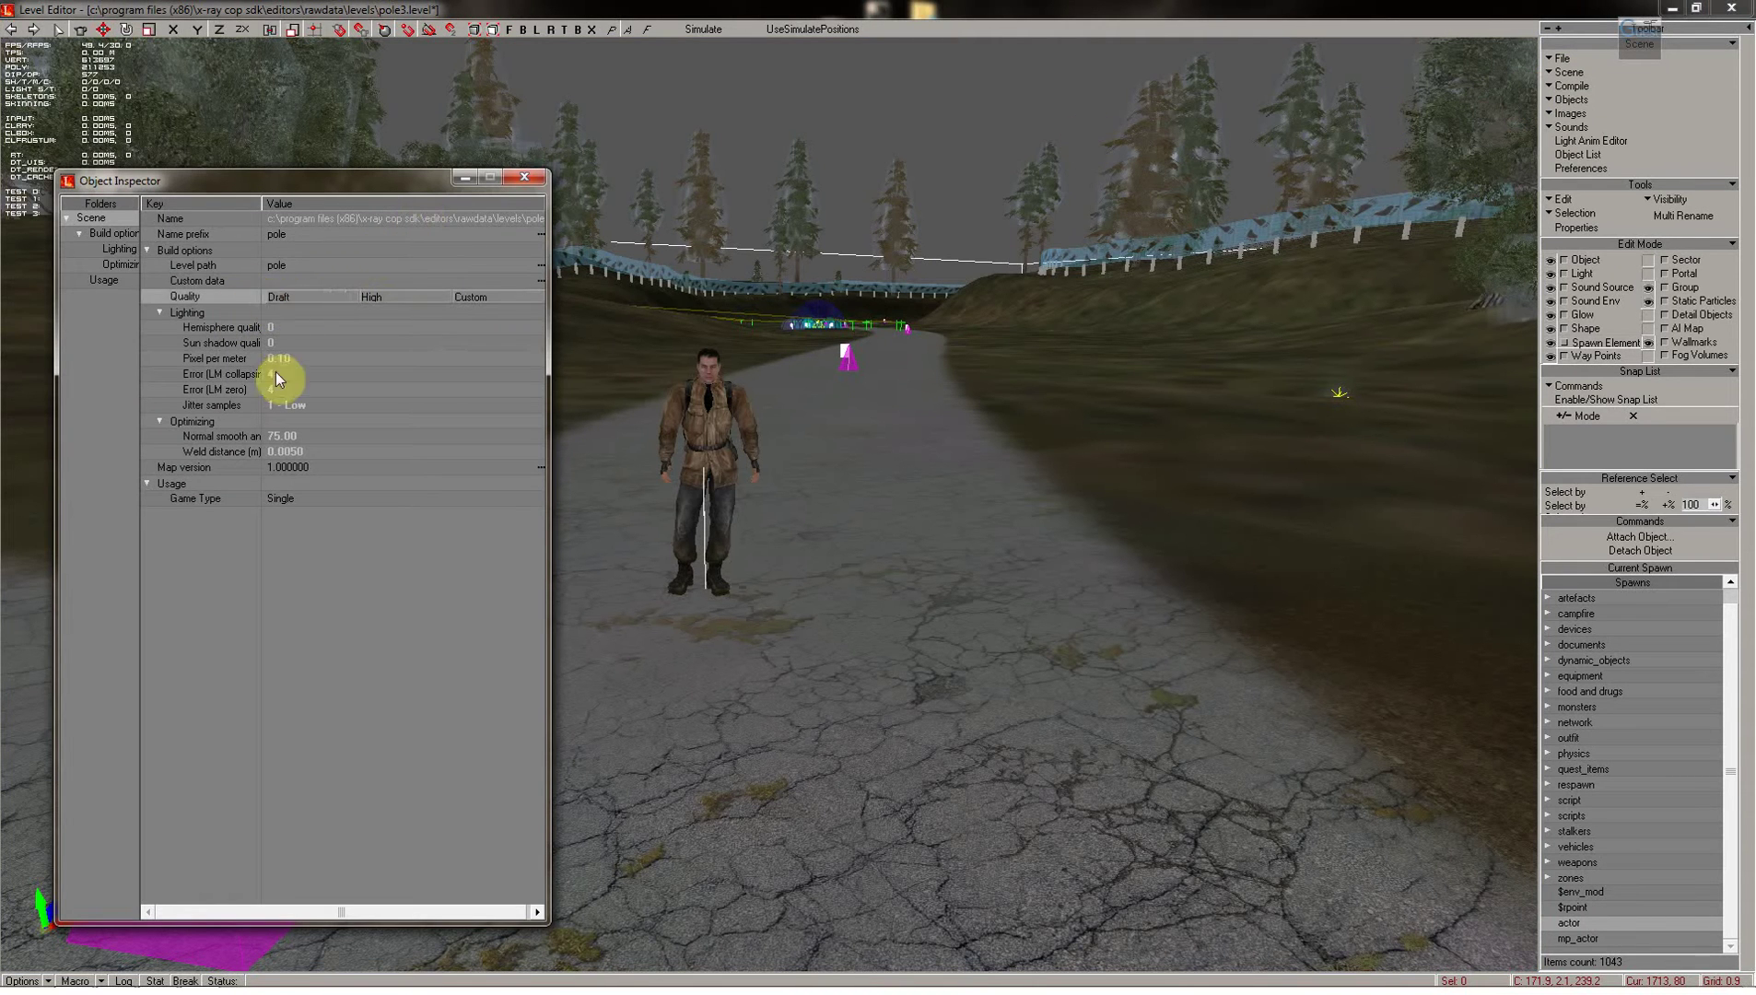
{"action": "left_click", "coordinate": [522, 181]}
Run Compile > Build and accept the 'Validation OK!' message
{"action": "left_click", "coordinate": [1583, 85]}
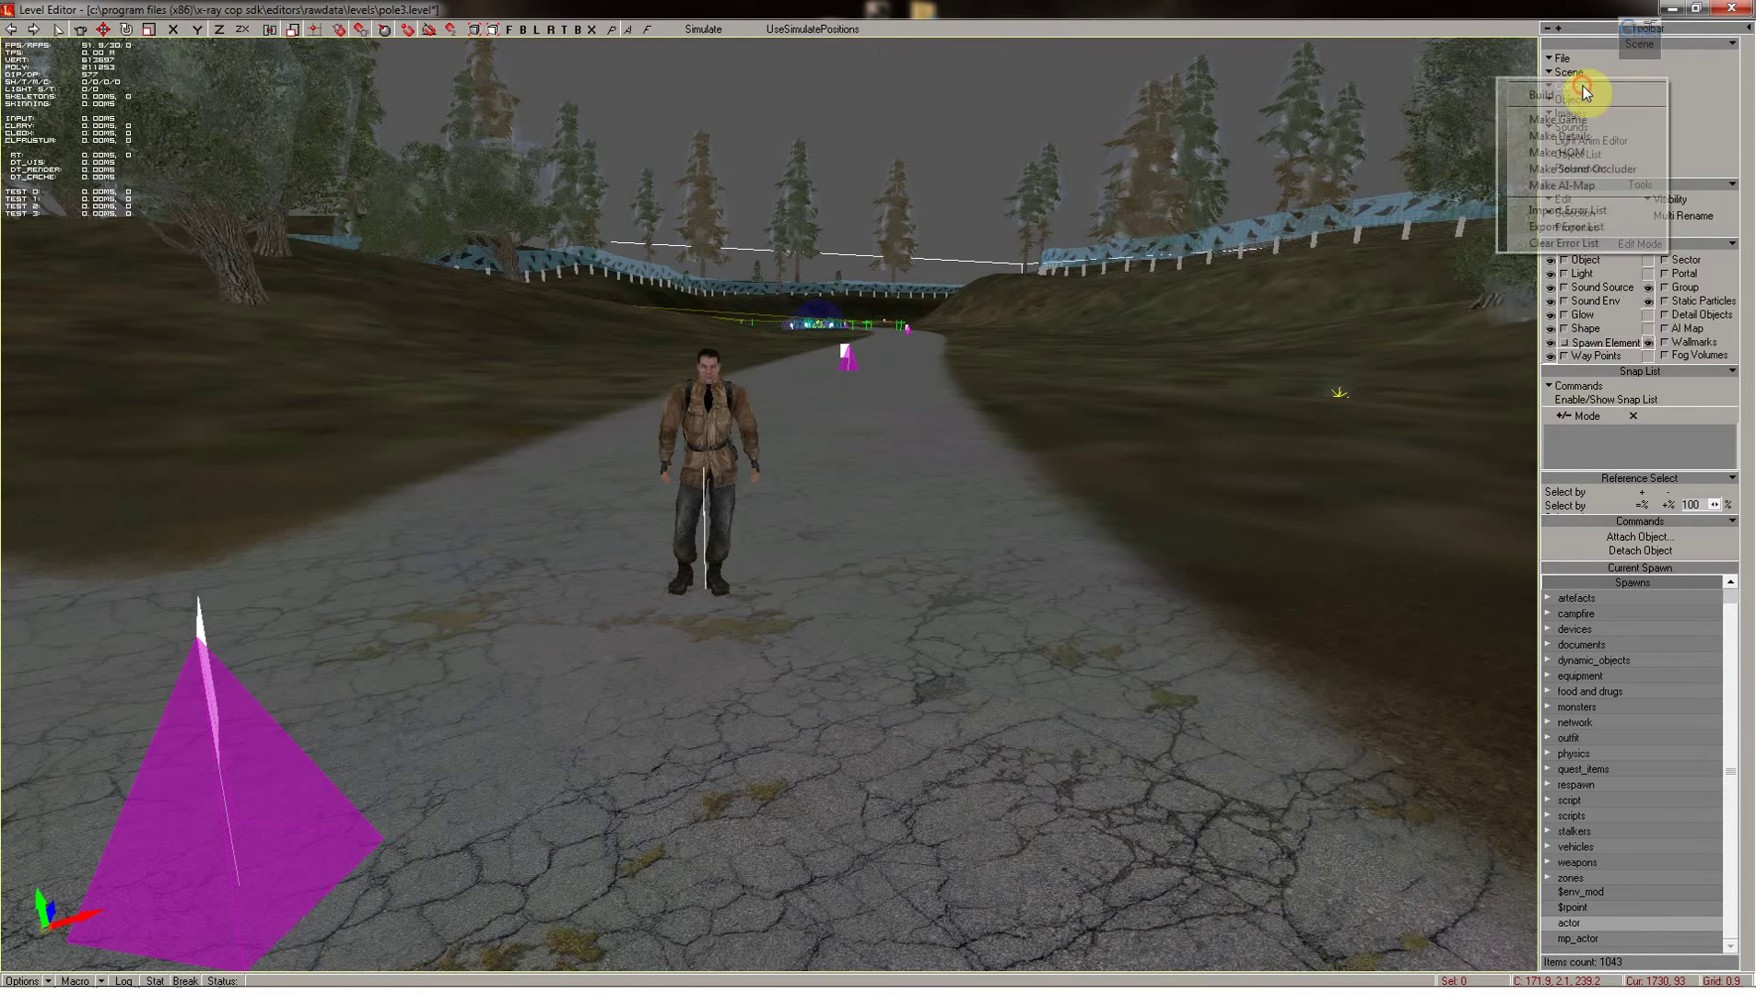
{"action": "left_click", "coordinate": [1512, 106]}
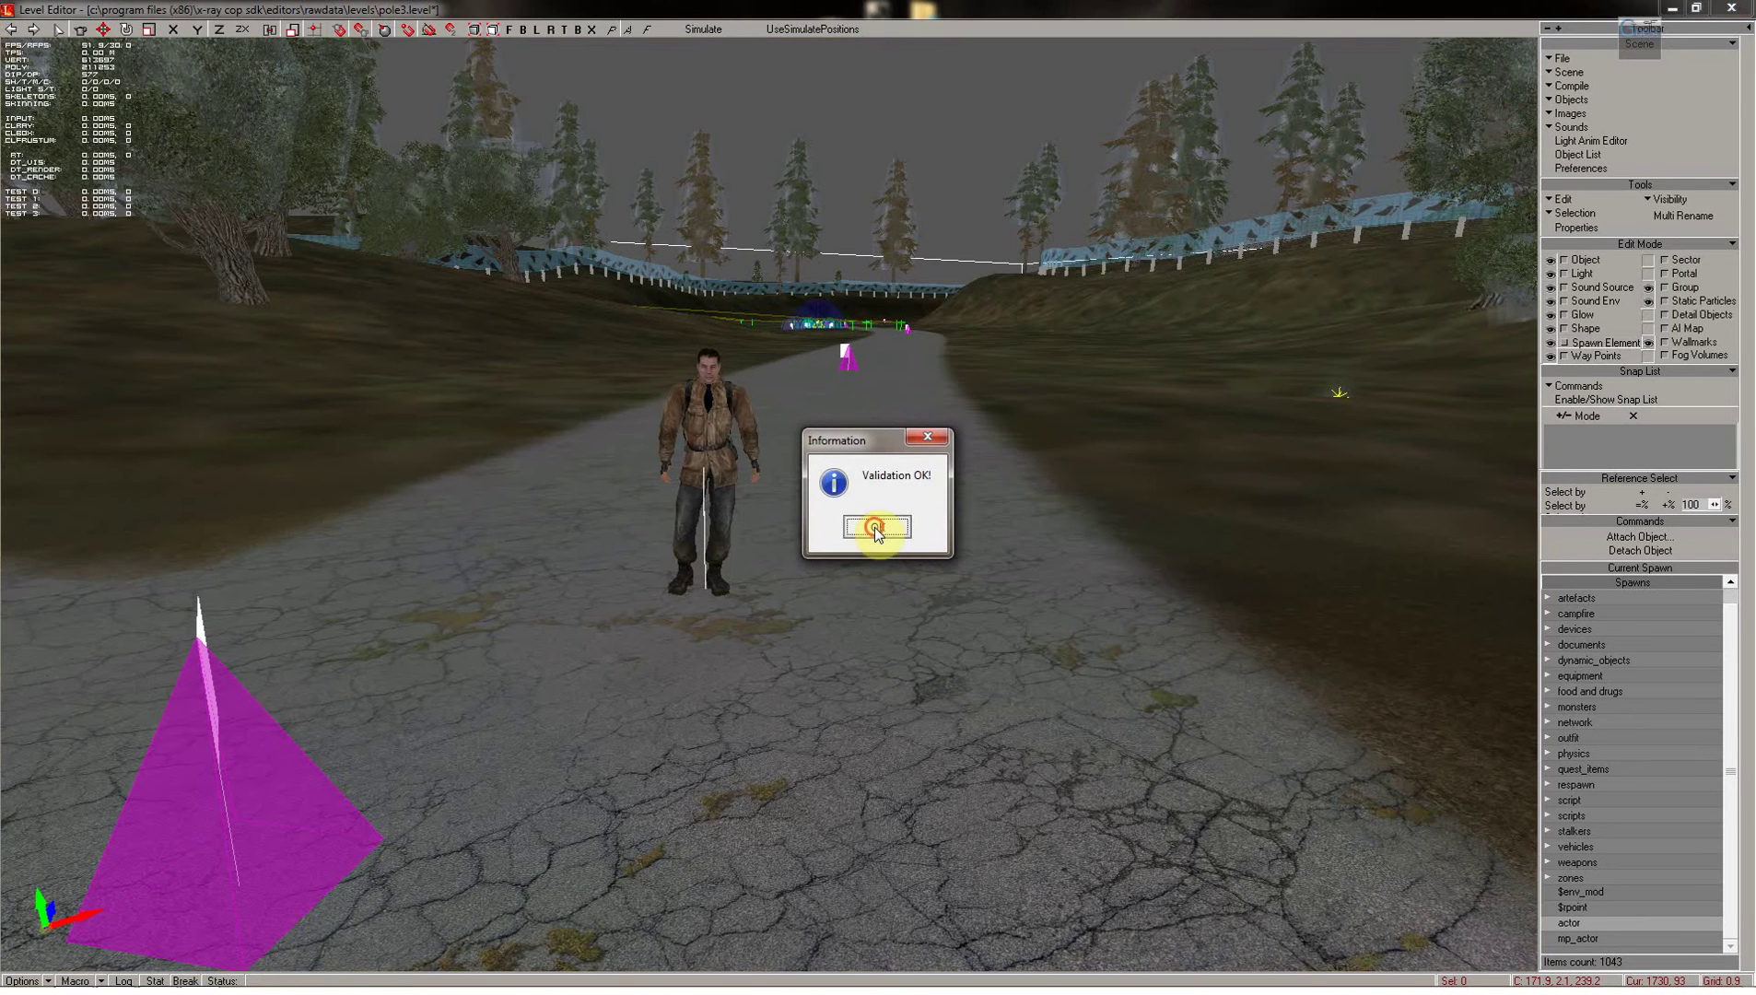
{"action": "left_click", "coordinate": [876, 527]}
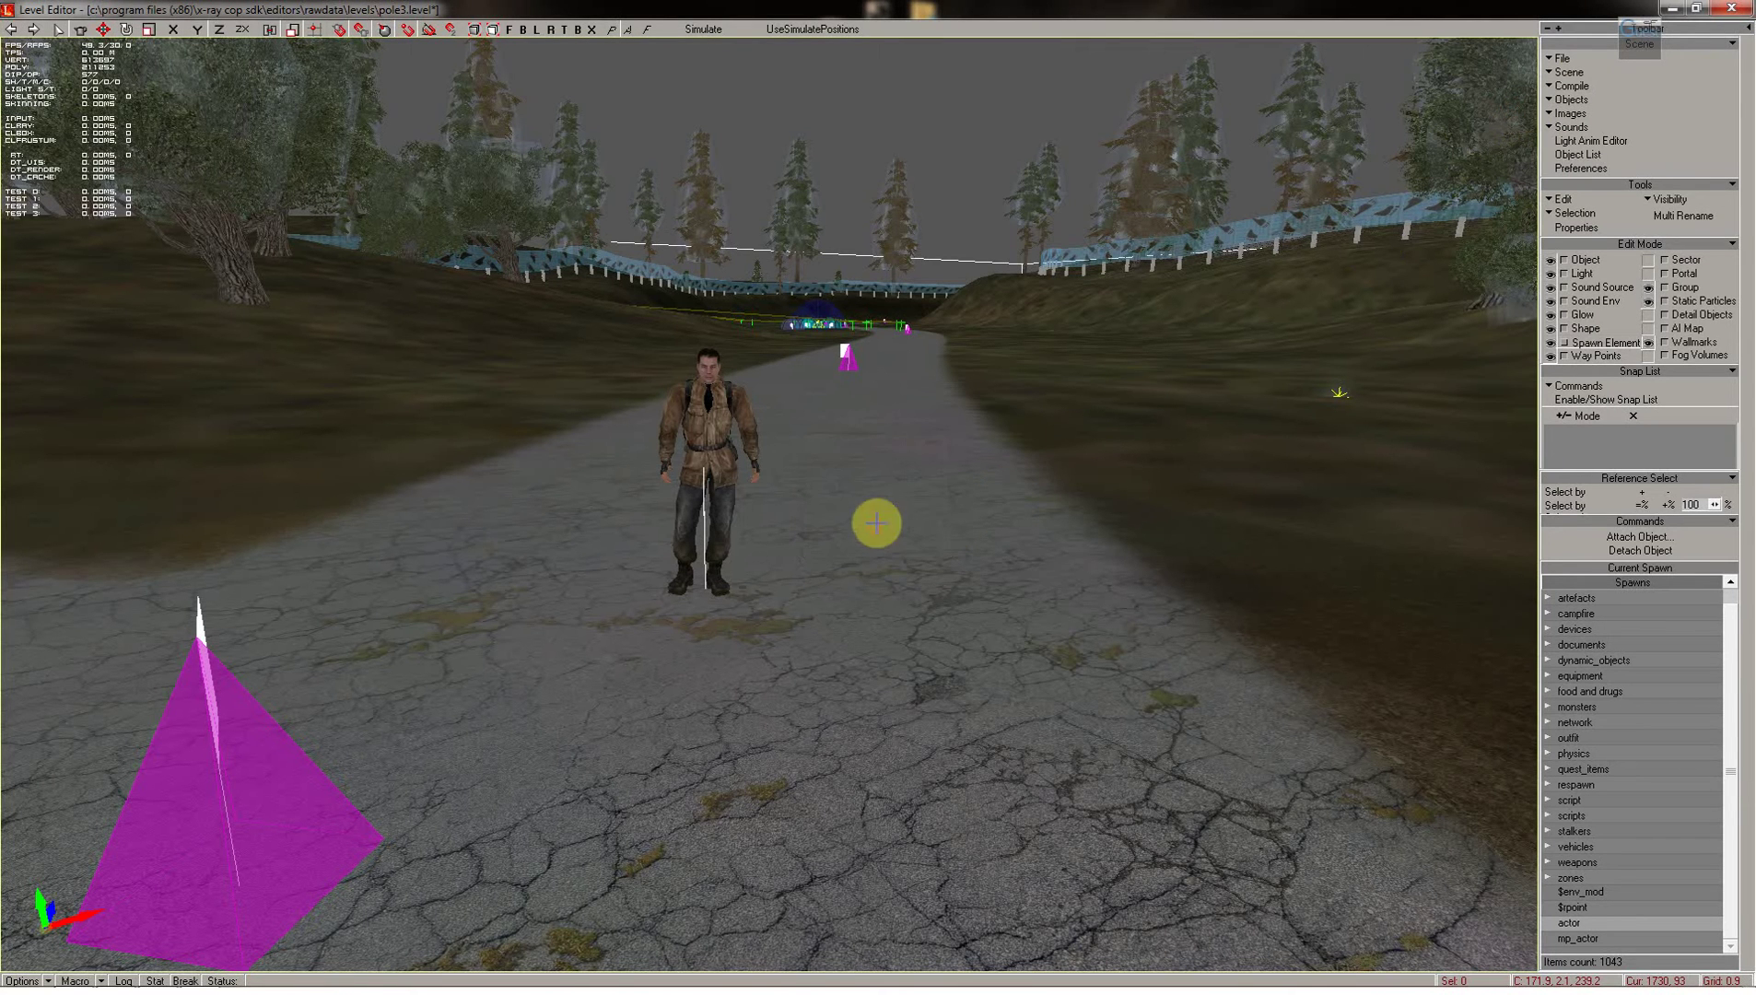
Build the level, confirm it, then dismiss 'Building OK.' and the build log
{"action": "left_click", "coordinate": [1562, 86]}
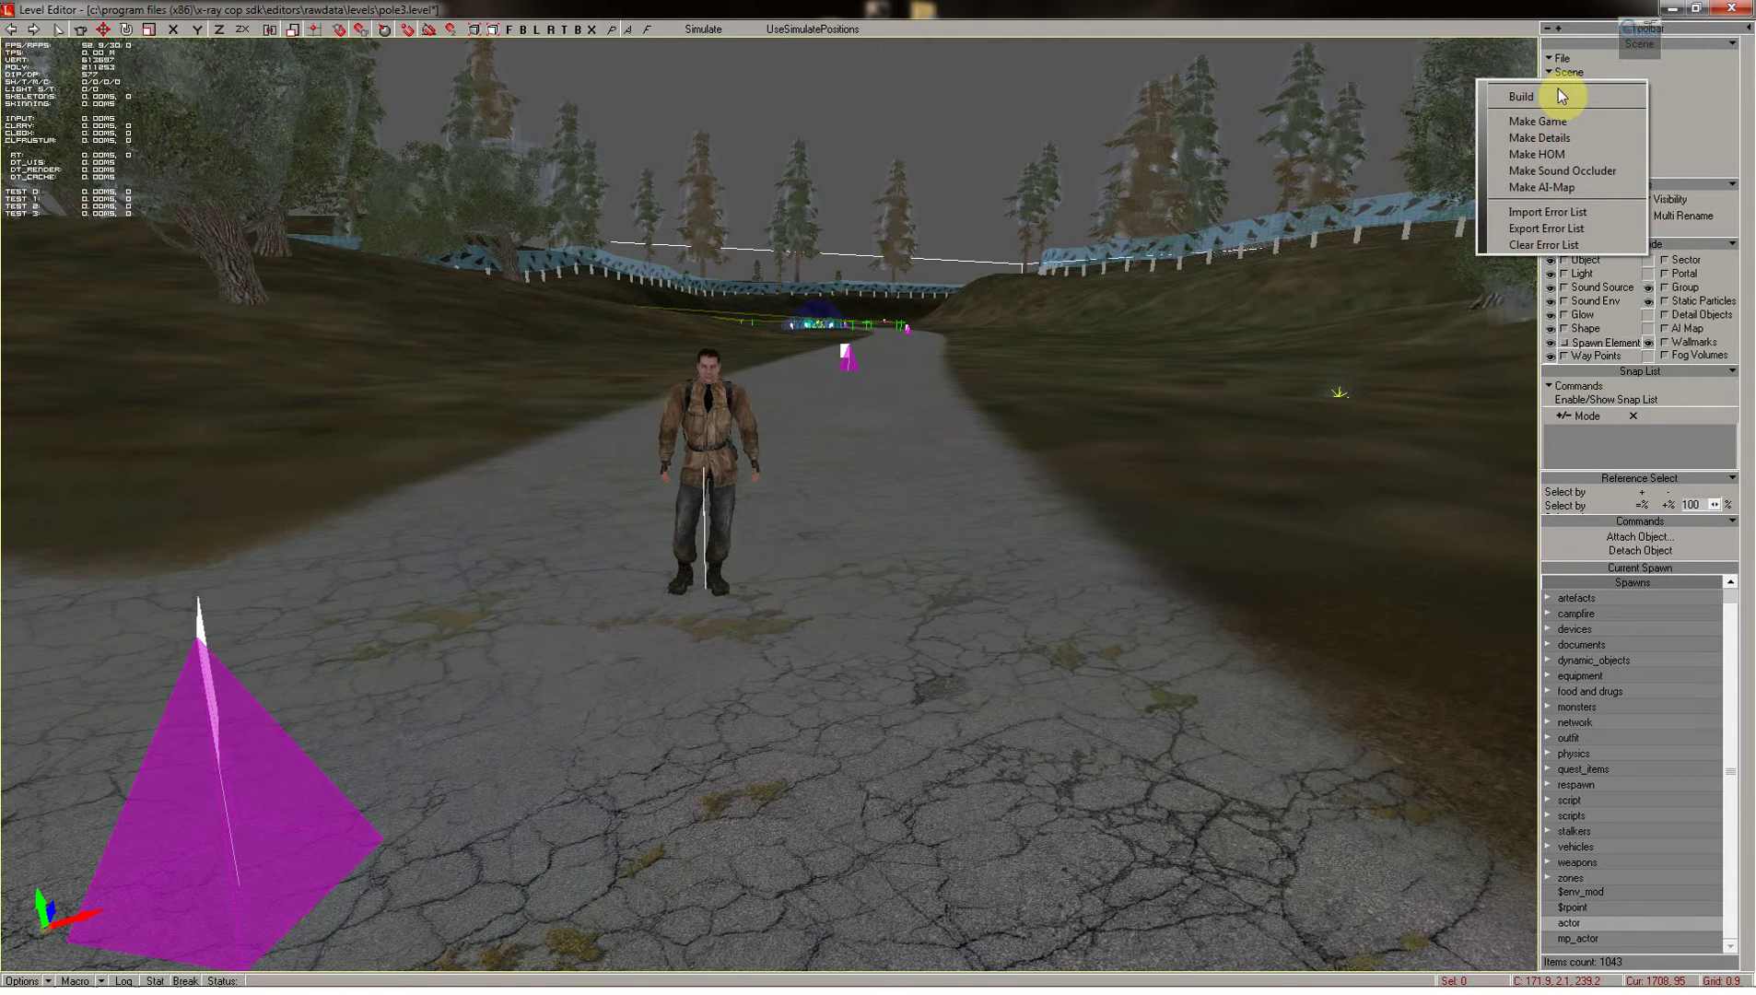
{"action": "left_click", "coordinate": [1508, 96]}
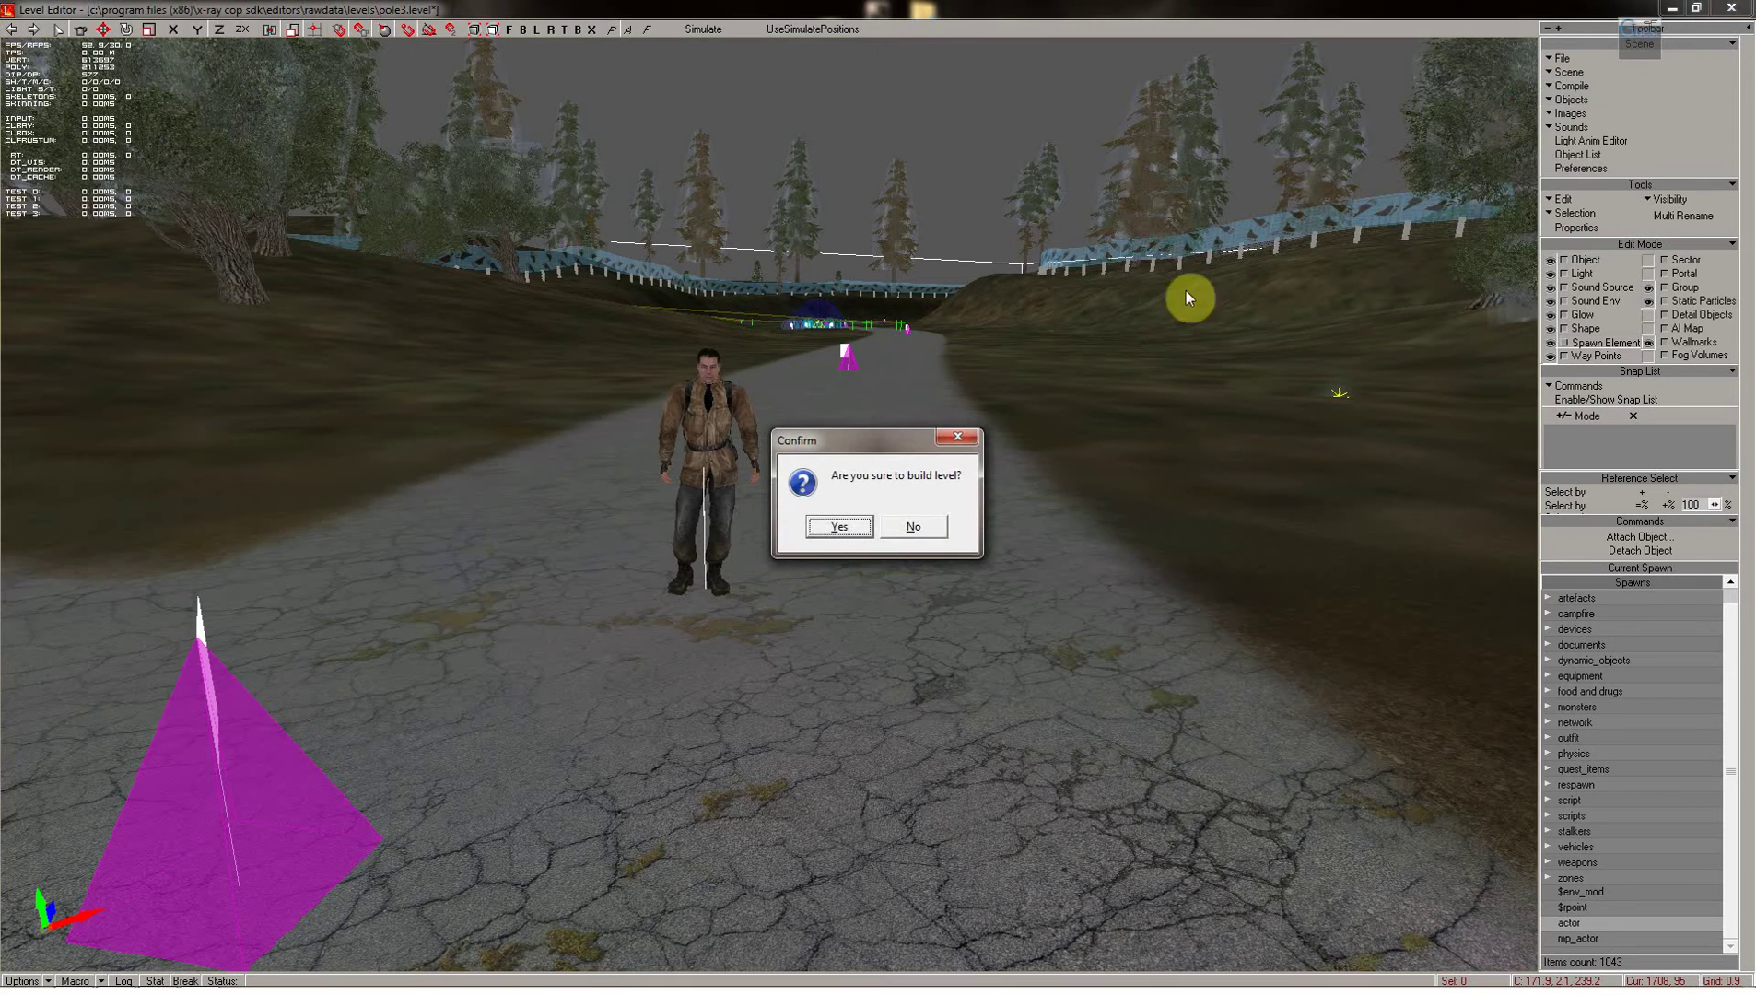
{"action": "left_click", "coordinate": [840, 528]}
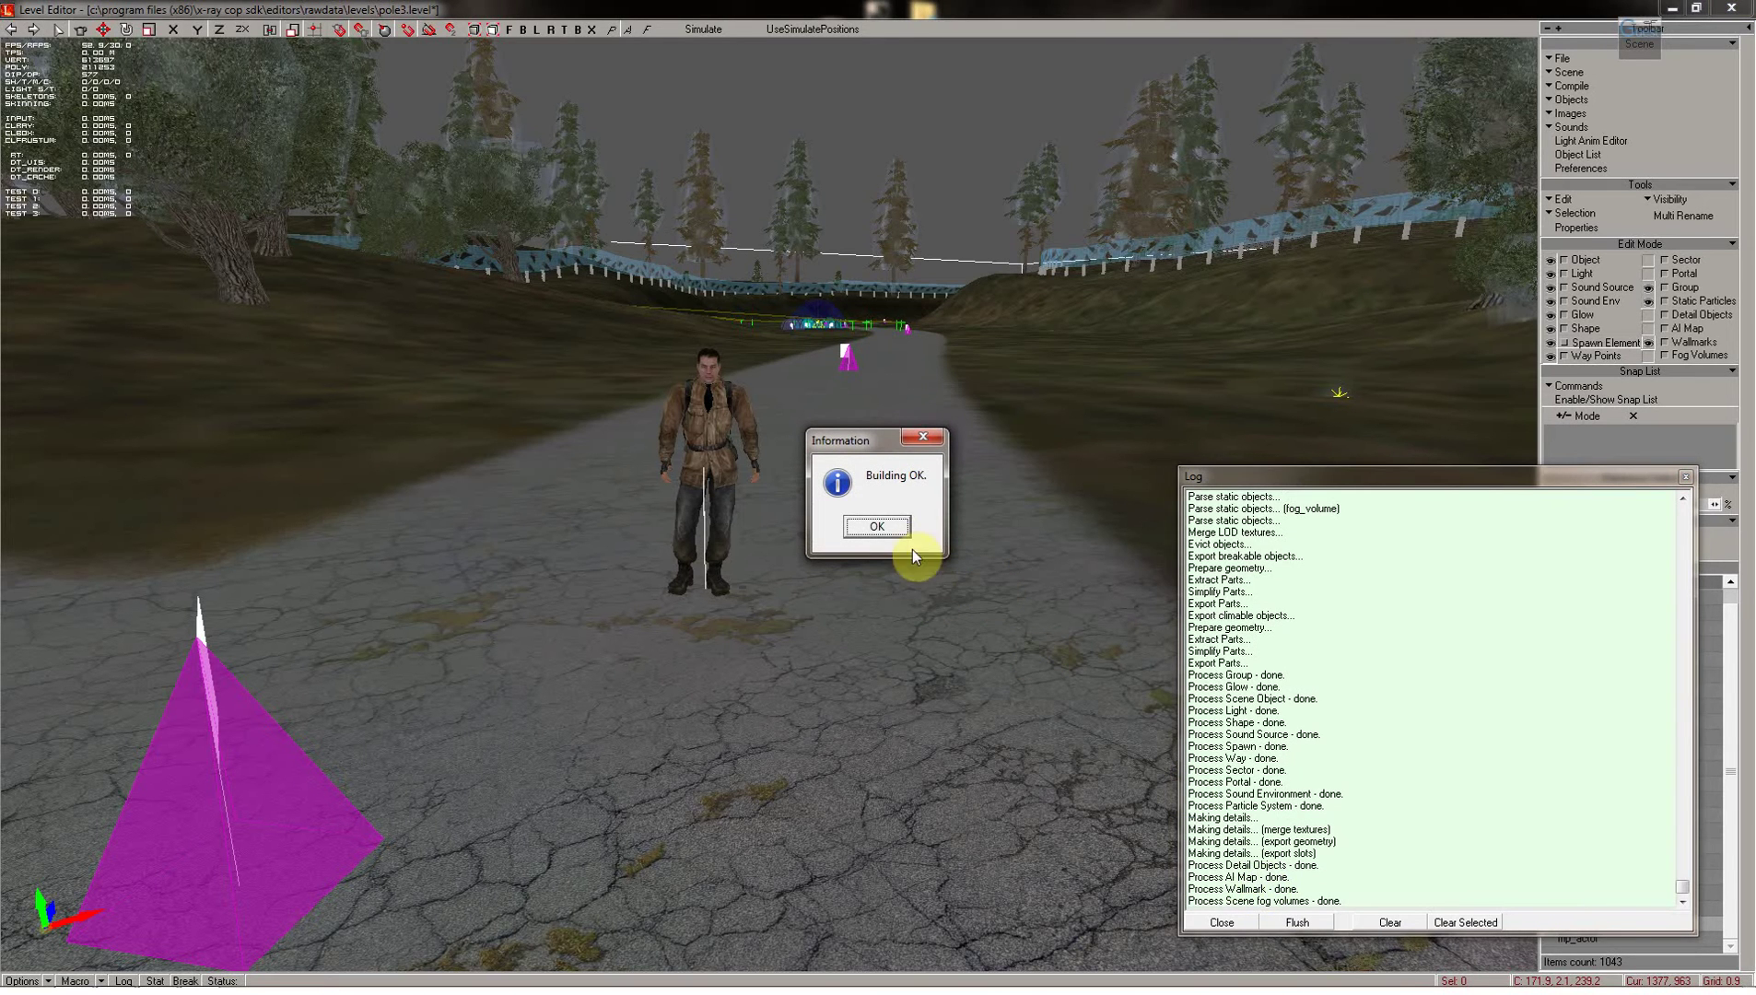
{"action": "left_click", "coordinate": [875, 526]}
{"action": "left_click", "coordinate": [873, 527]}
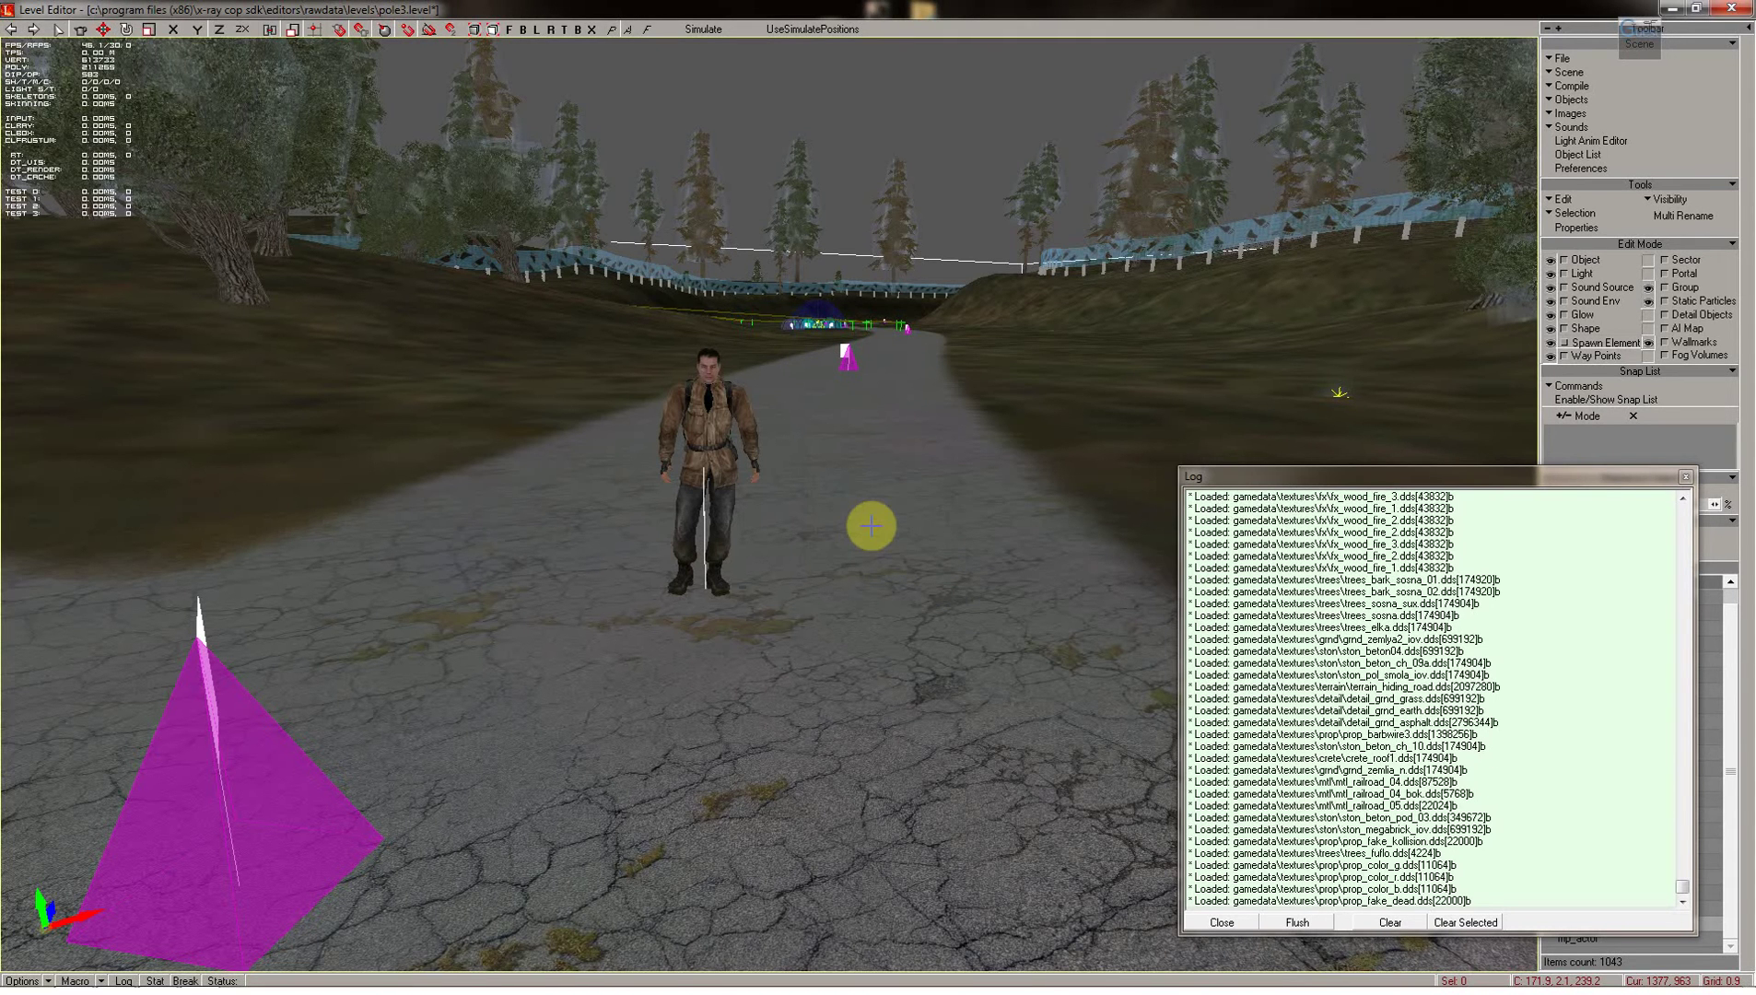
{"action": "left_click", "coordinate": [1688, 479]}
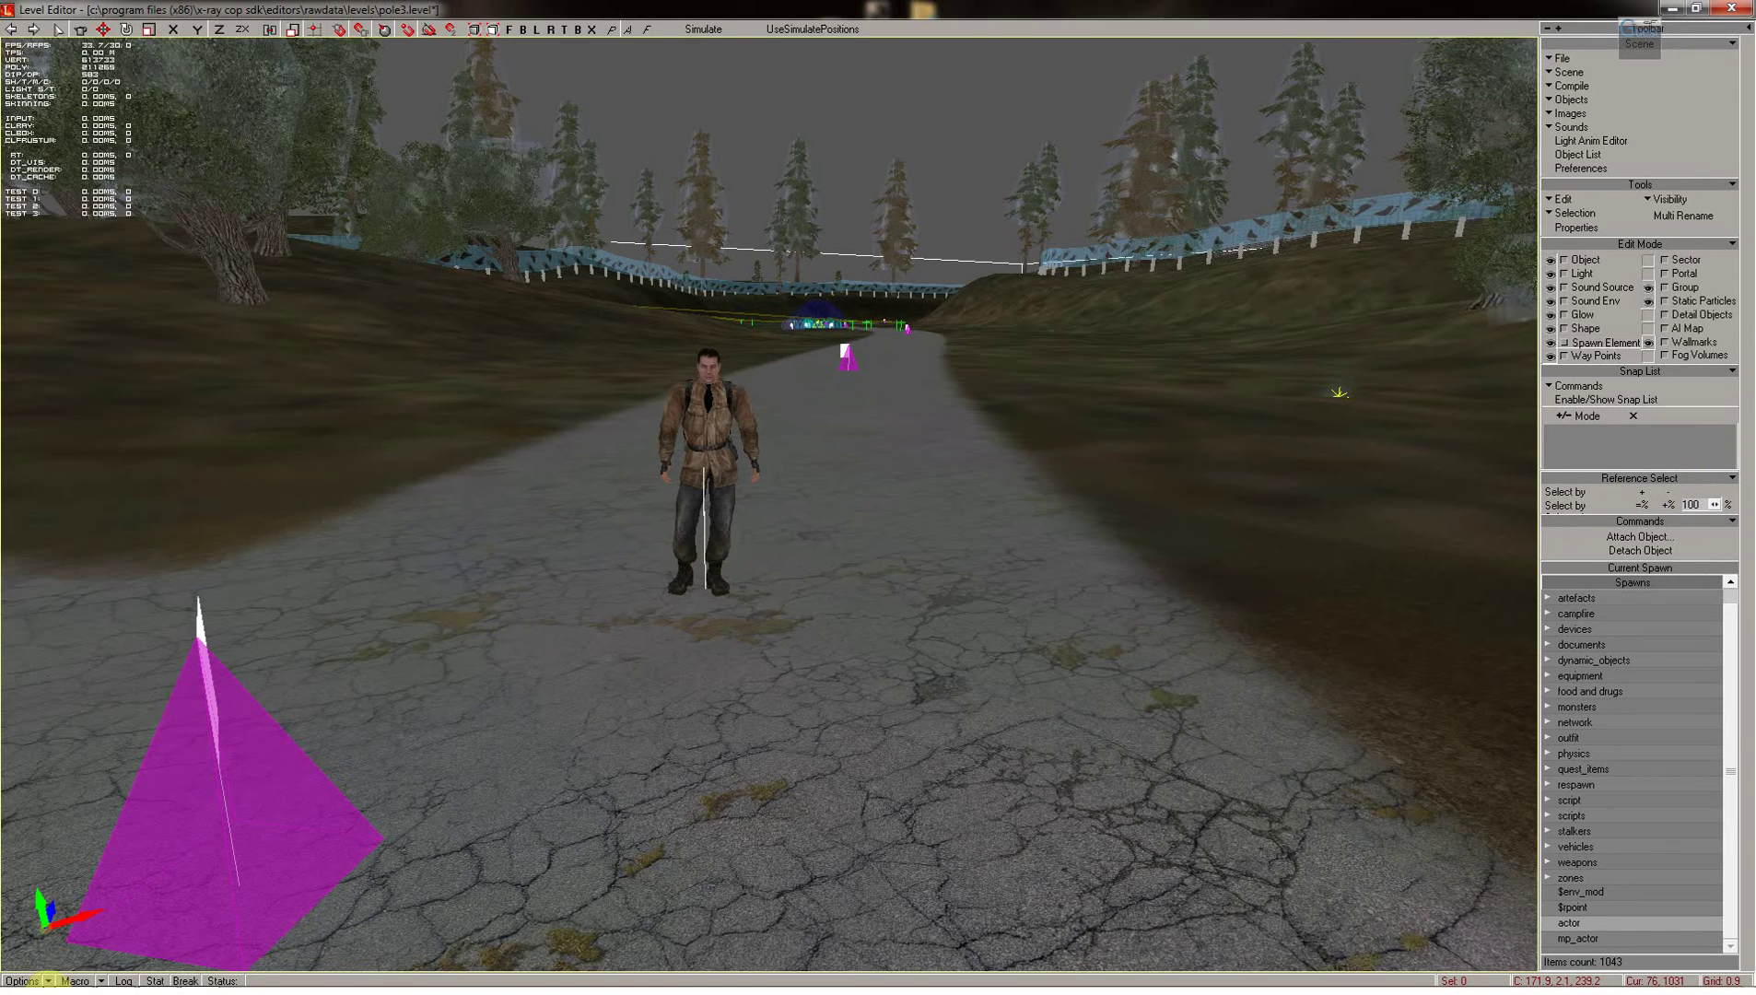
{"action": "left_click", "coordinate": [73, 973]}
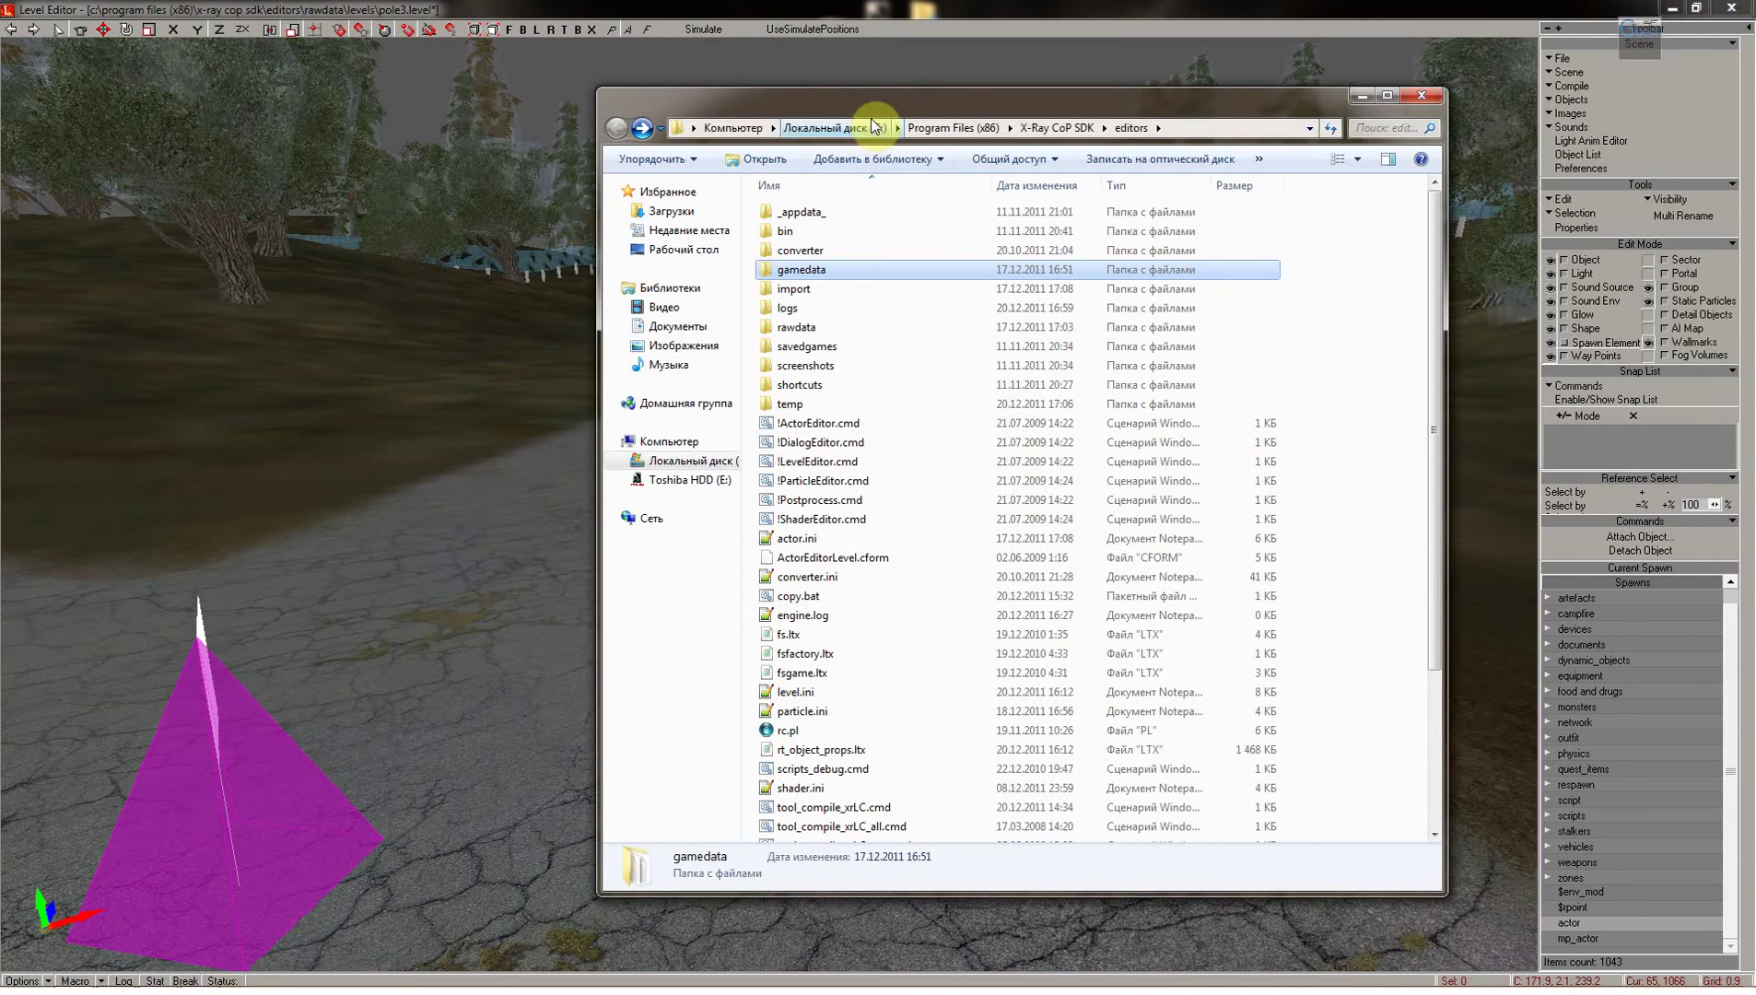
Open gamedata\levels\pole and preview level_lods.dds in the texture viewer
{"action": "left_click_drag", "start_coordinate": [868, 105], "coordinate": [660, 136]}
{"action": "scroll", "coordinate": [958, 507], "scroll_direction": "down", "scroll_amount": 5}
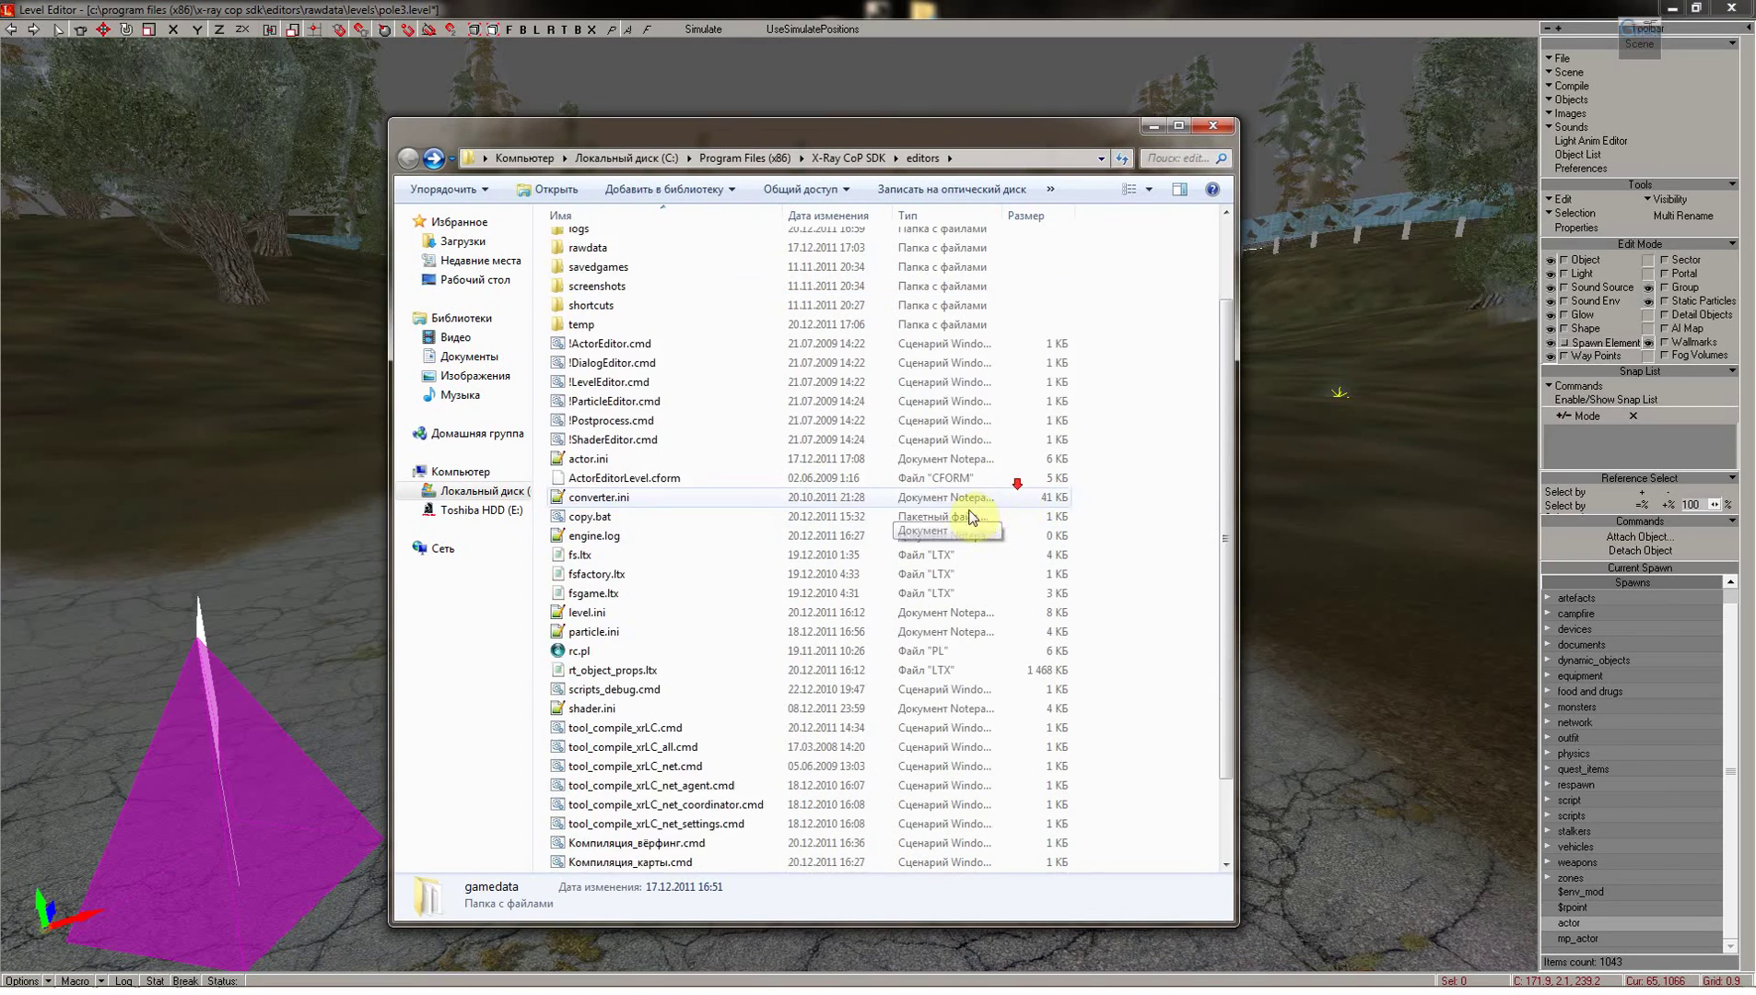
{"action": "scroll", "coordinate": [636, 350], "scroll_direction": "up", "scroll_amount": 5}
{"action": "double_click", "coordinate": [601, 304]}
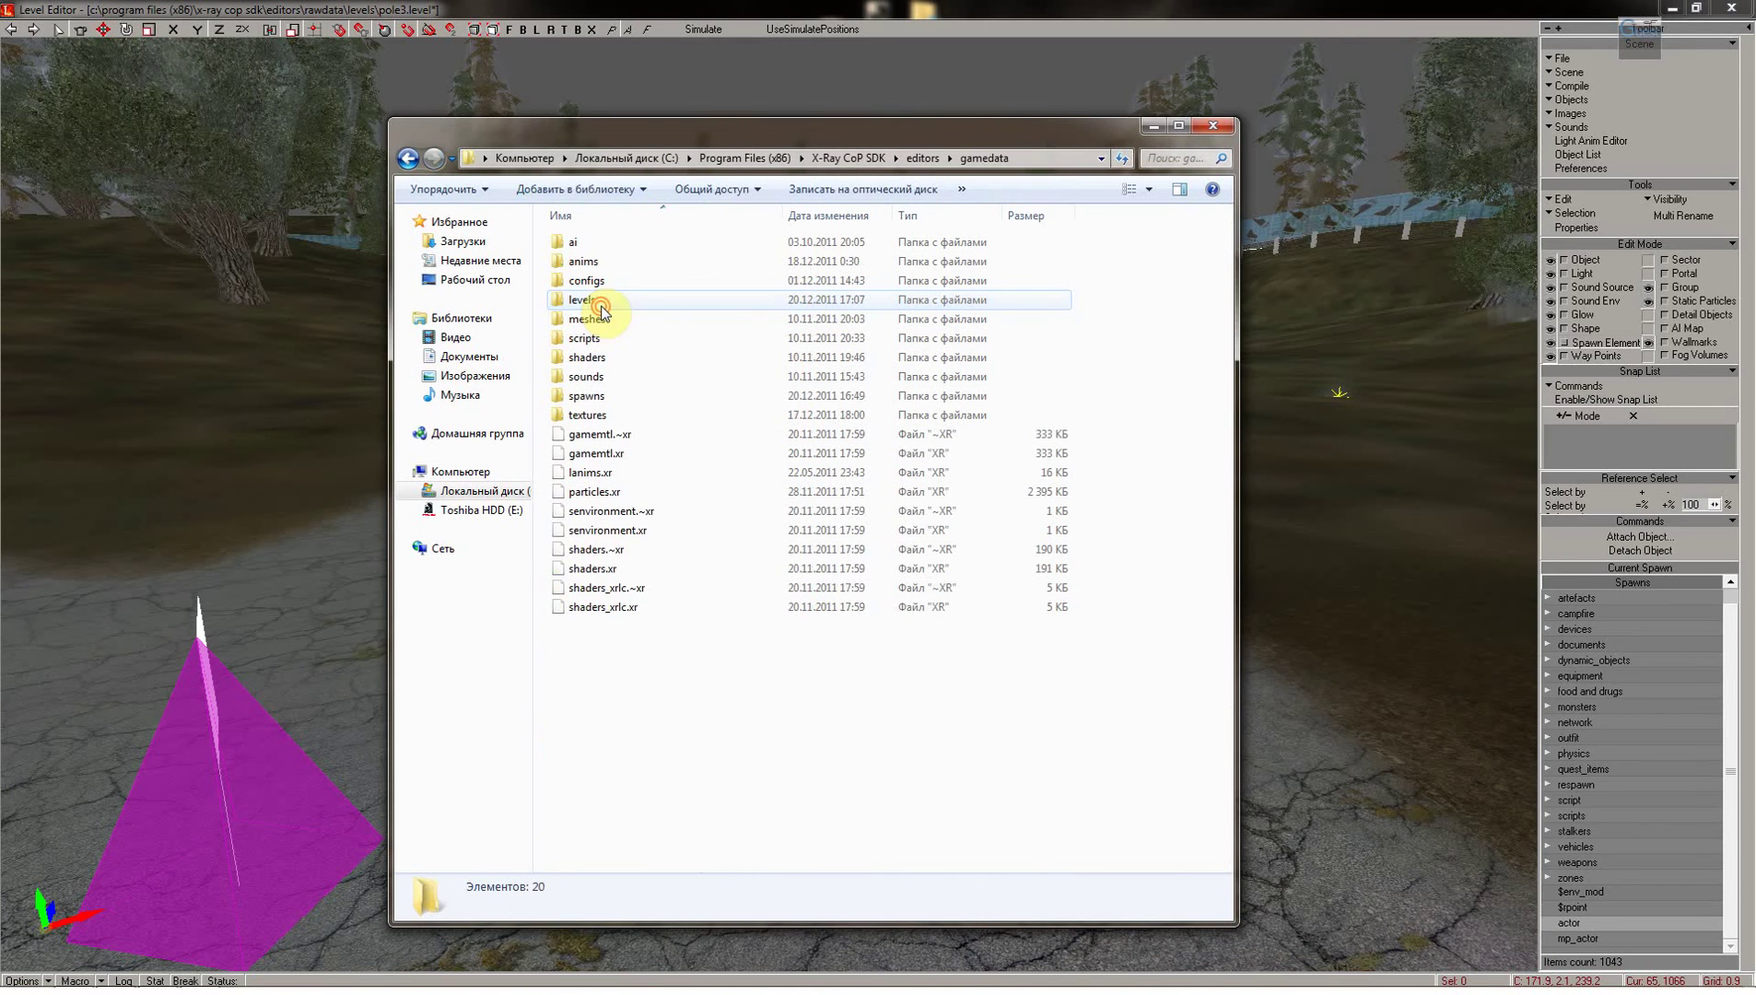
{"action": "double_click", "coordinate": [590, 308]}
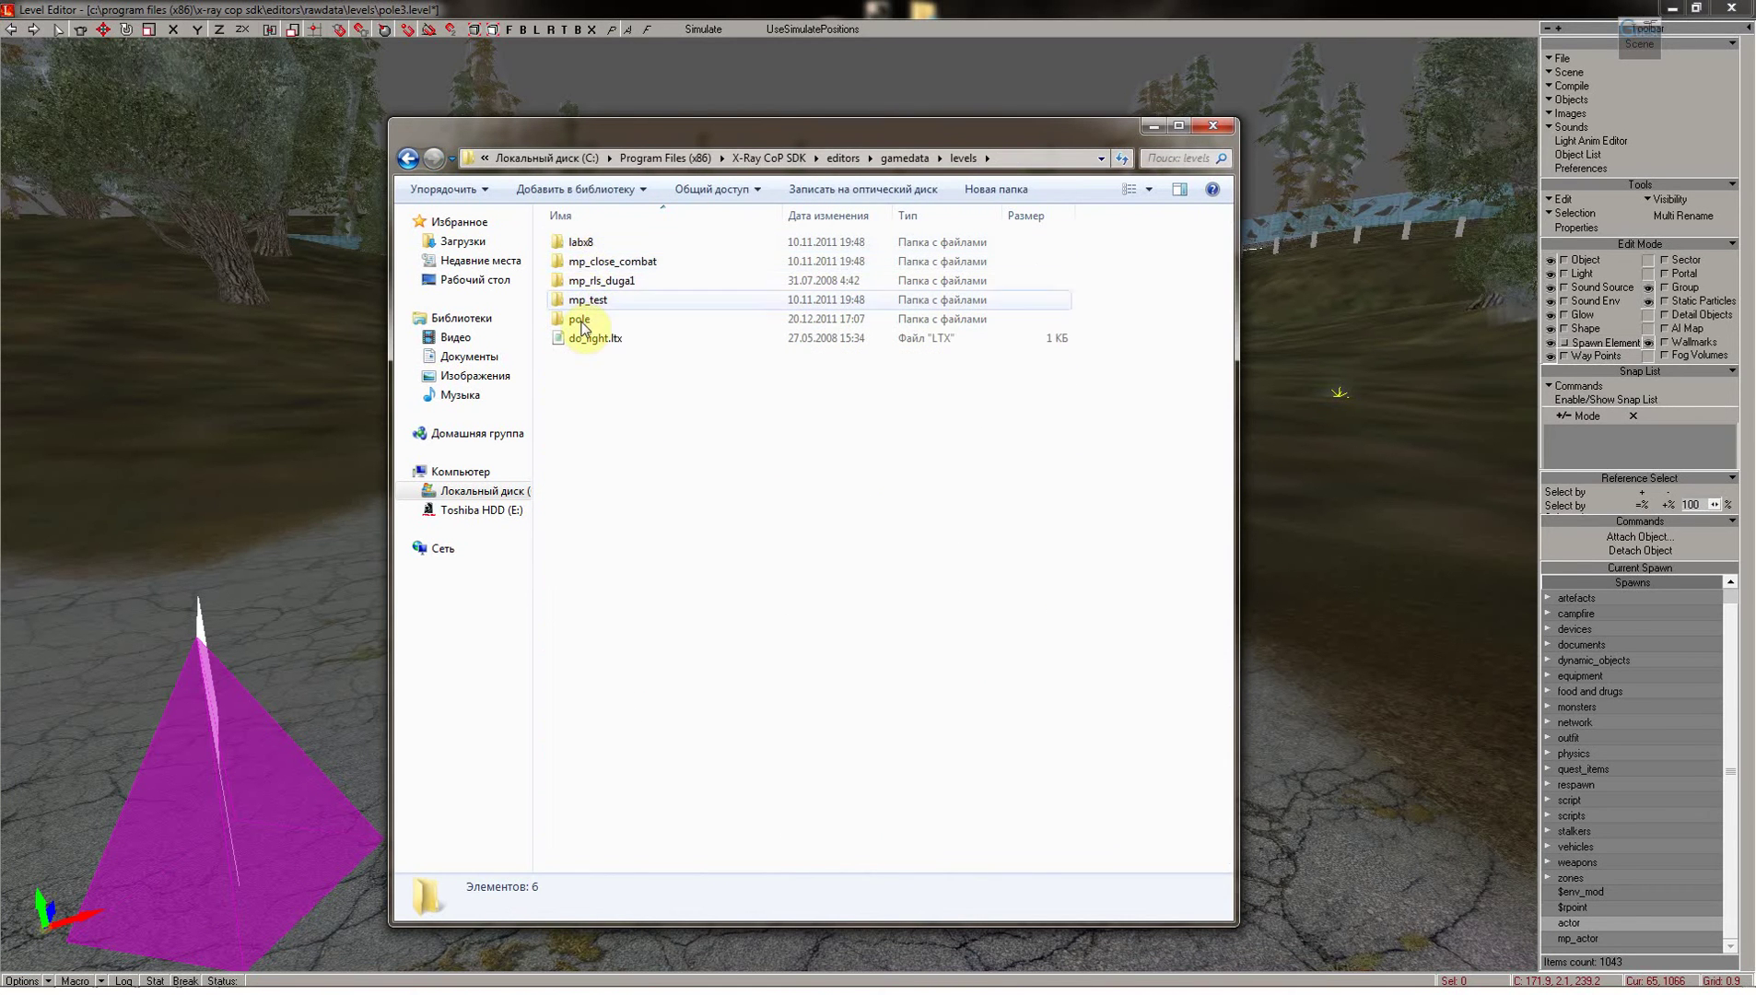
{"action": "double_click", "coordinate": [582, 321]}
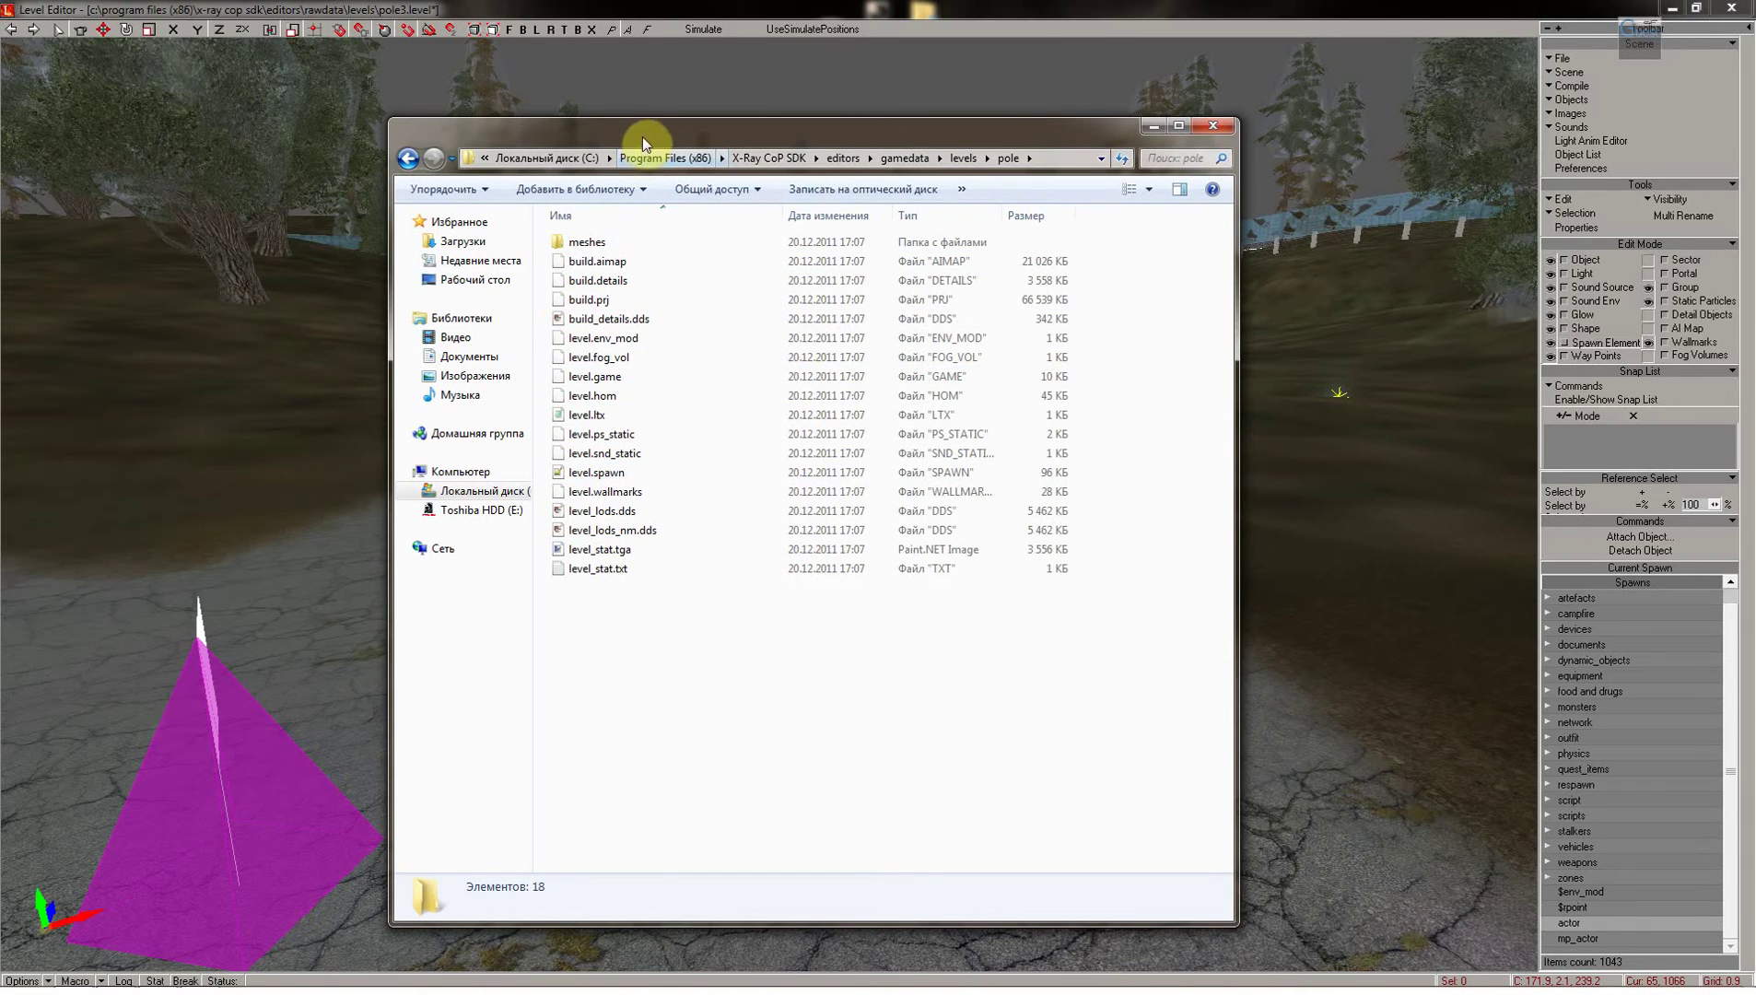
{"action": "left_click_drag", "start_coordinate": [642, 136], "coordinate": [657, 131]}
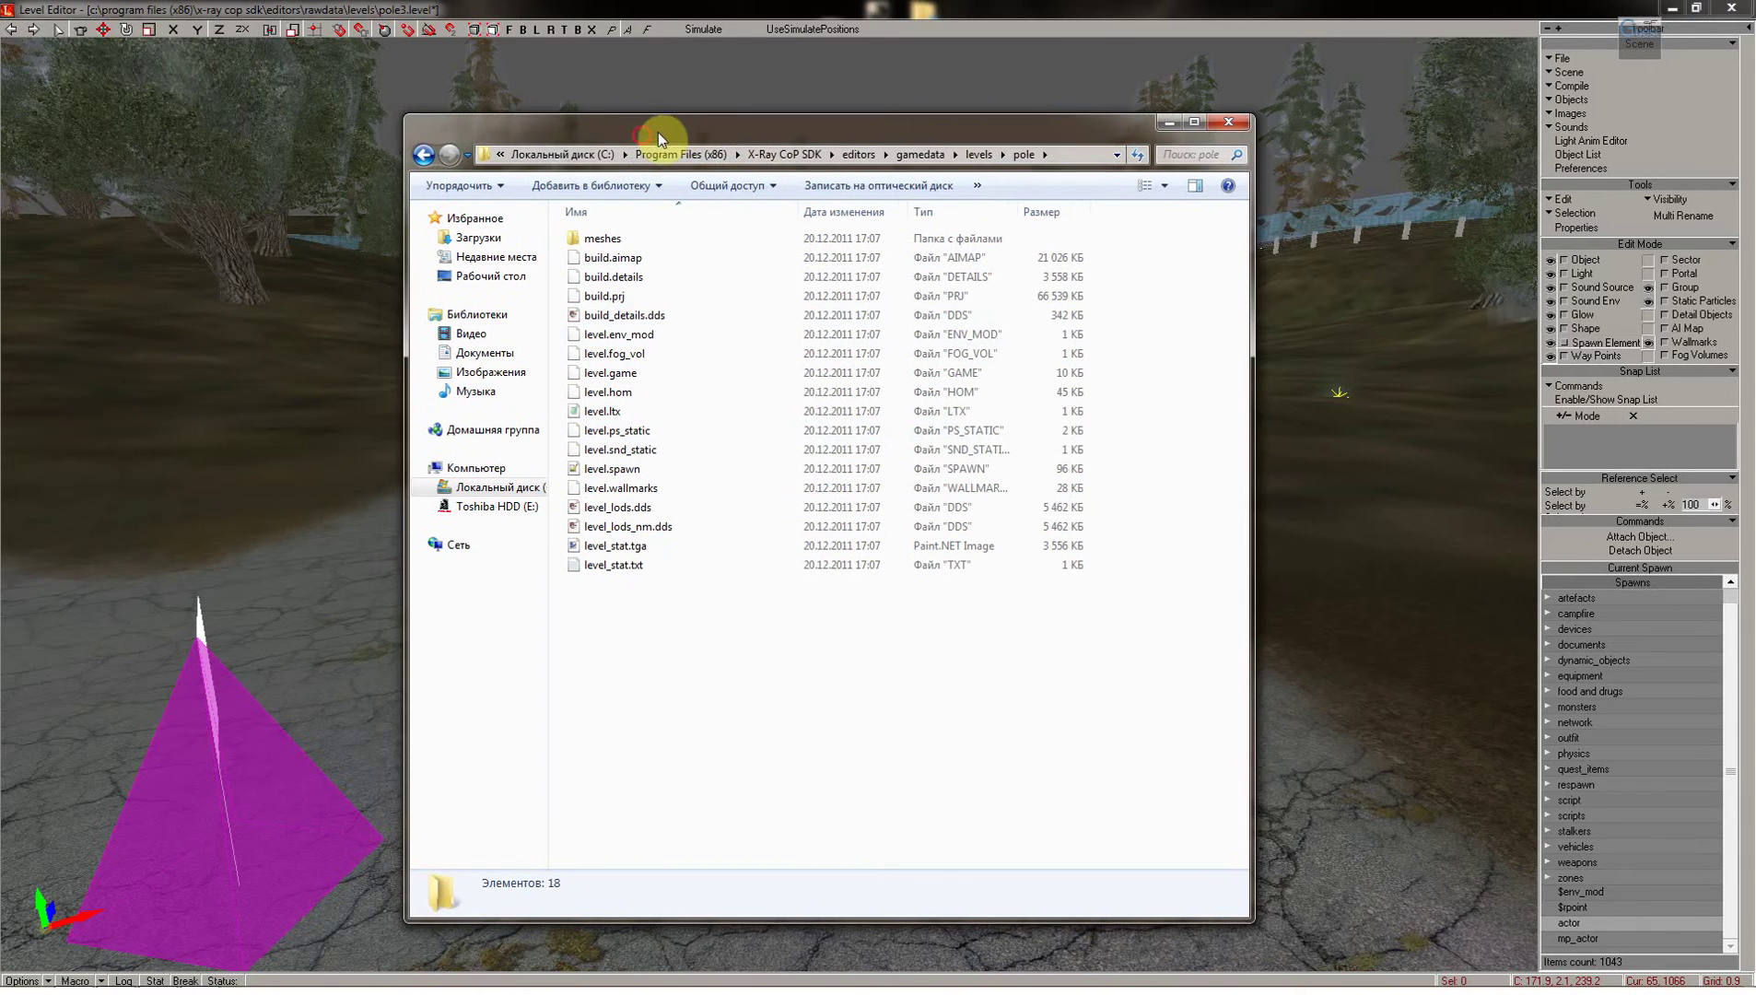
{"action": "double_click", "coordinate": [619, 512]}
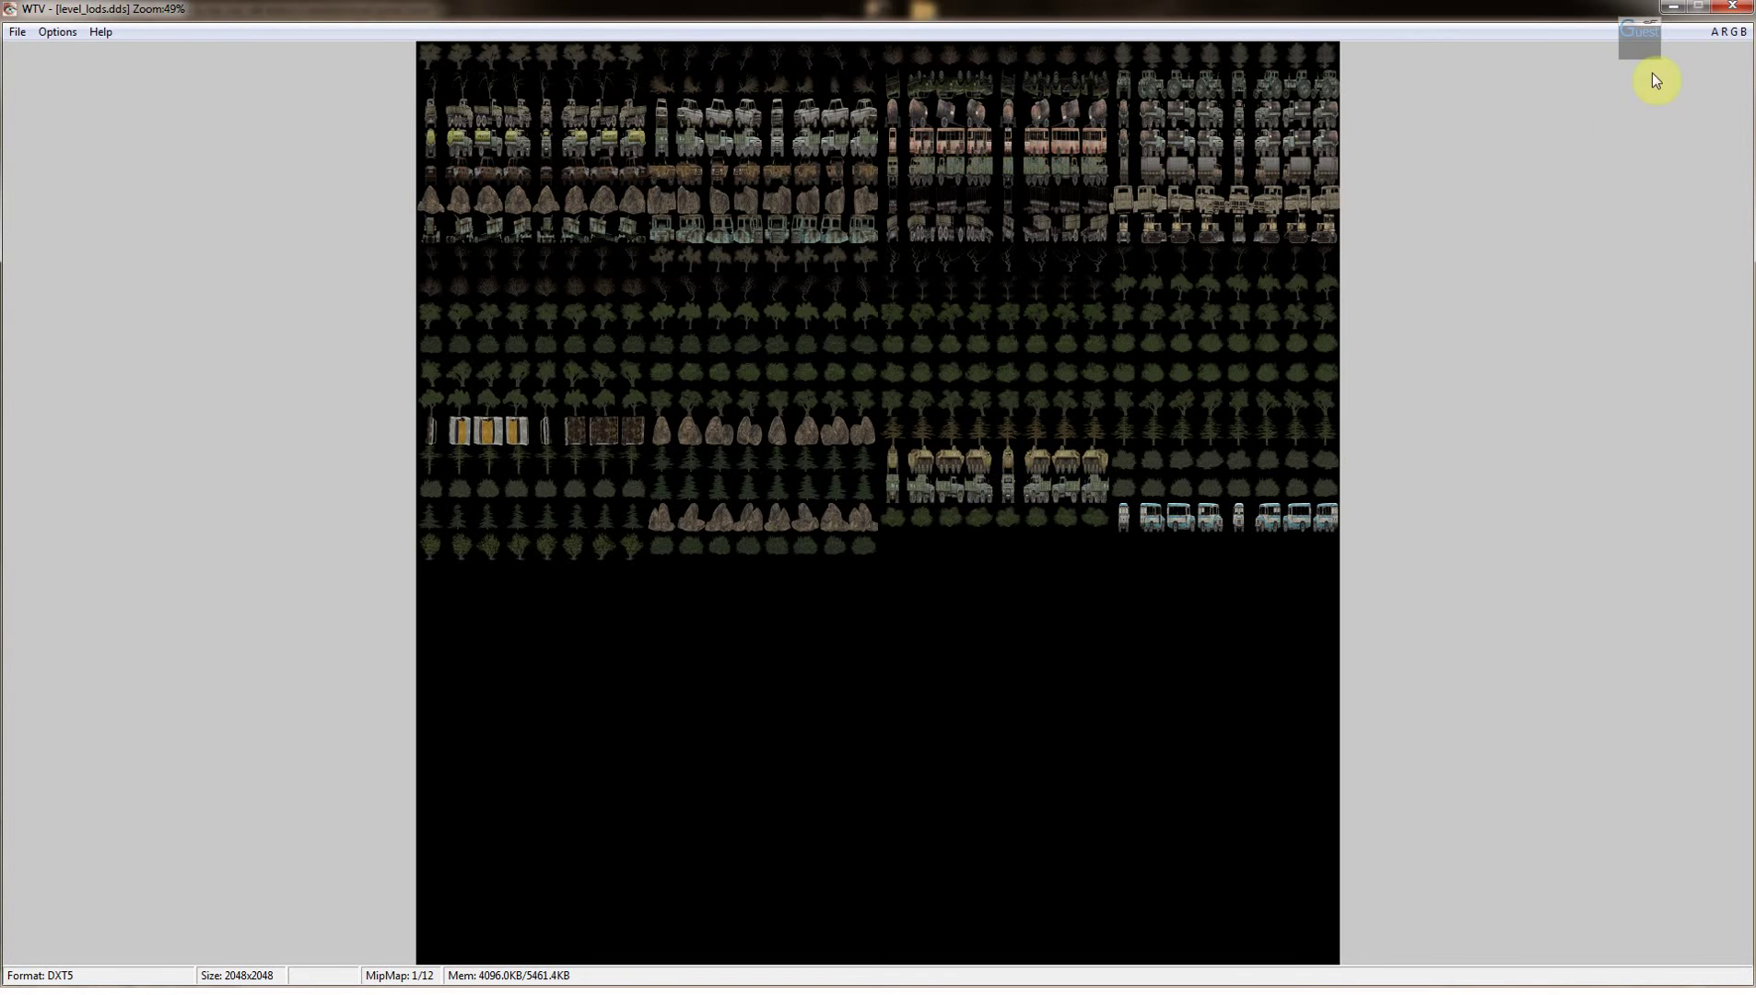
{"action": "left_click", "coordinate": [1729, 16]}
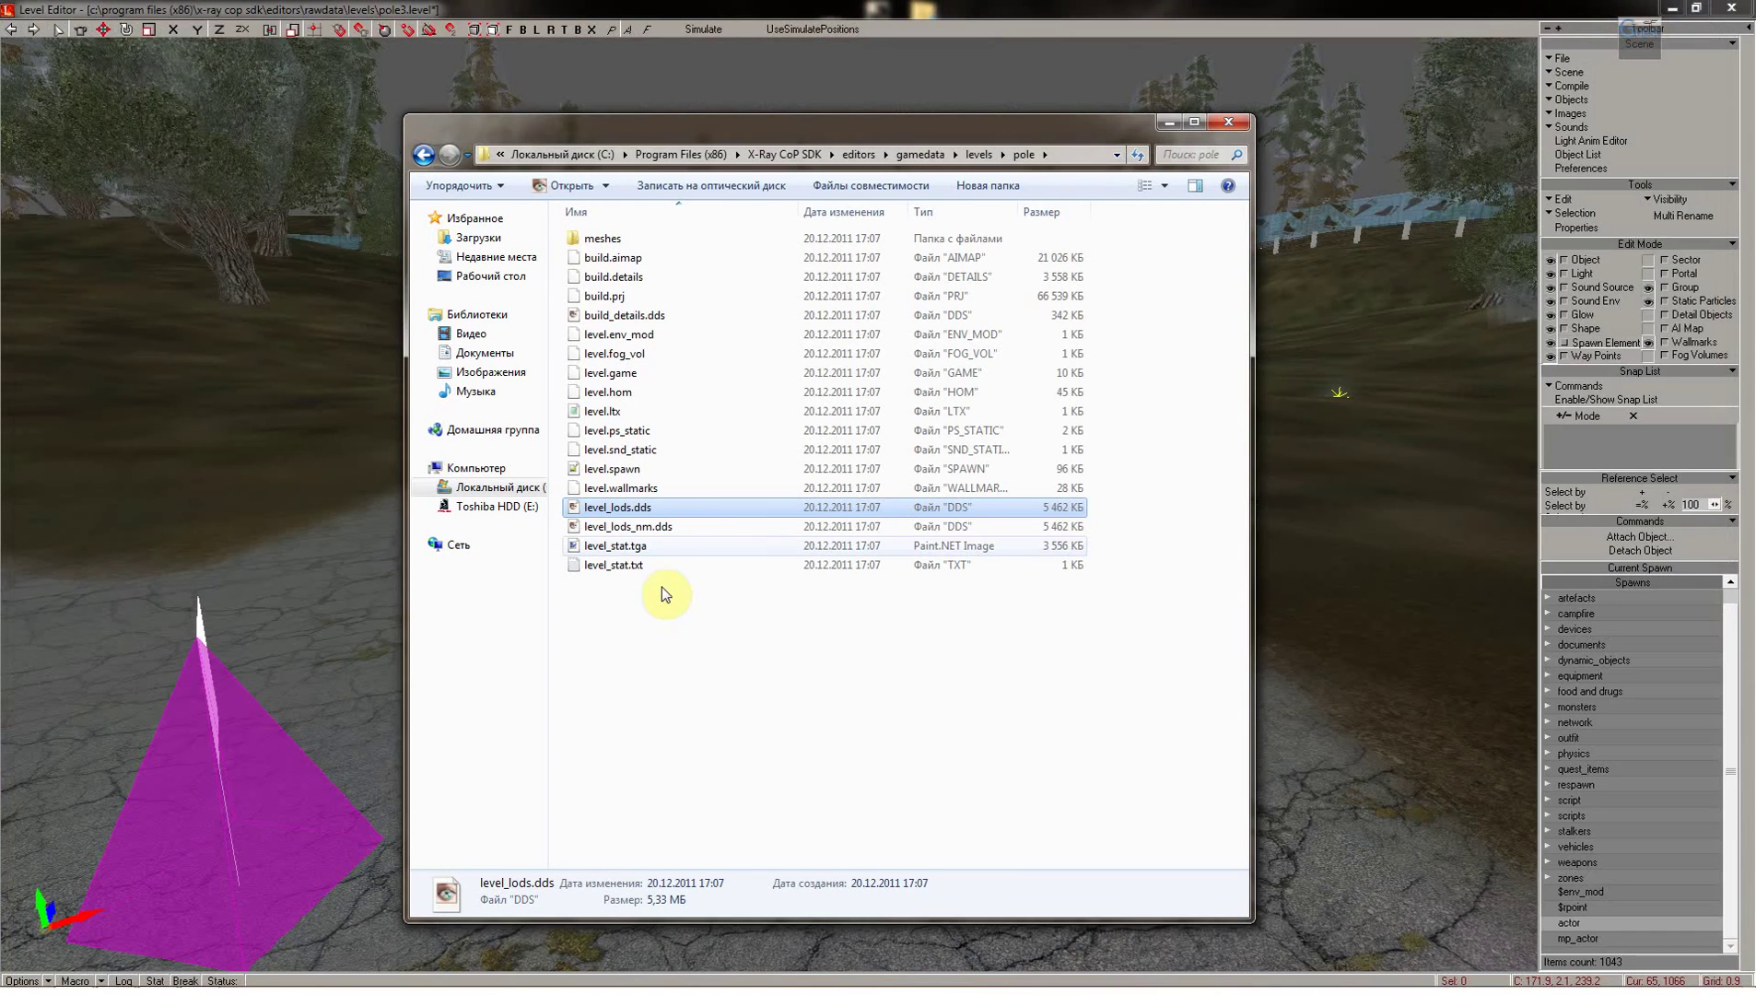
{"action": "double_click", "coordinate": [628, 567]}
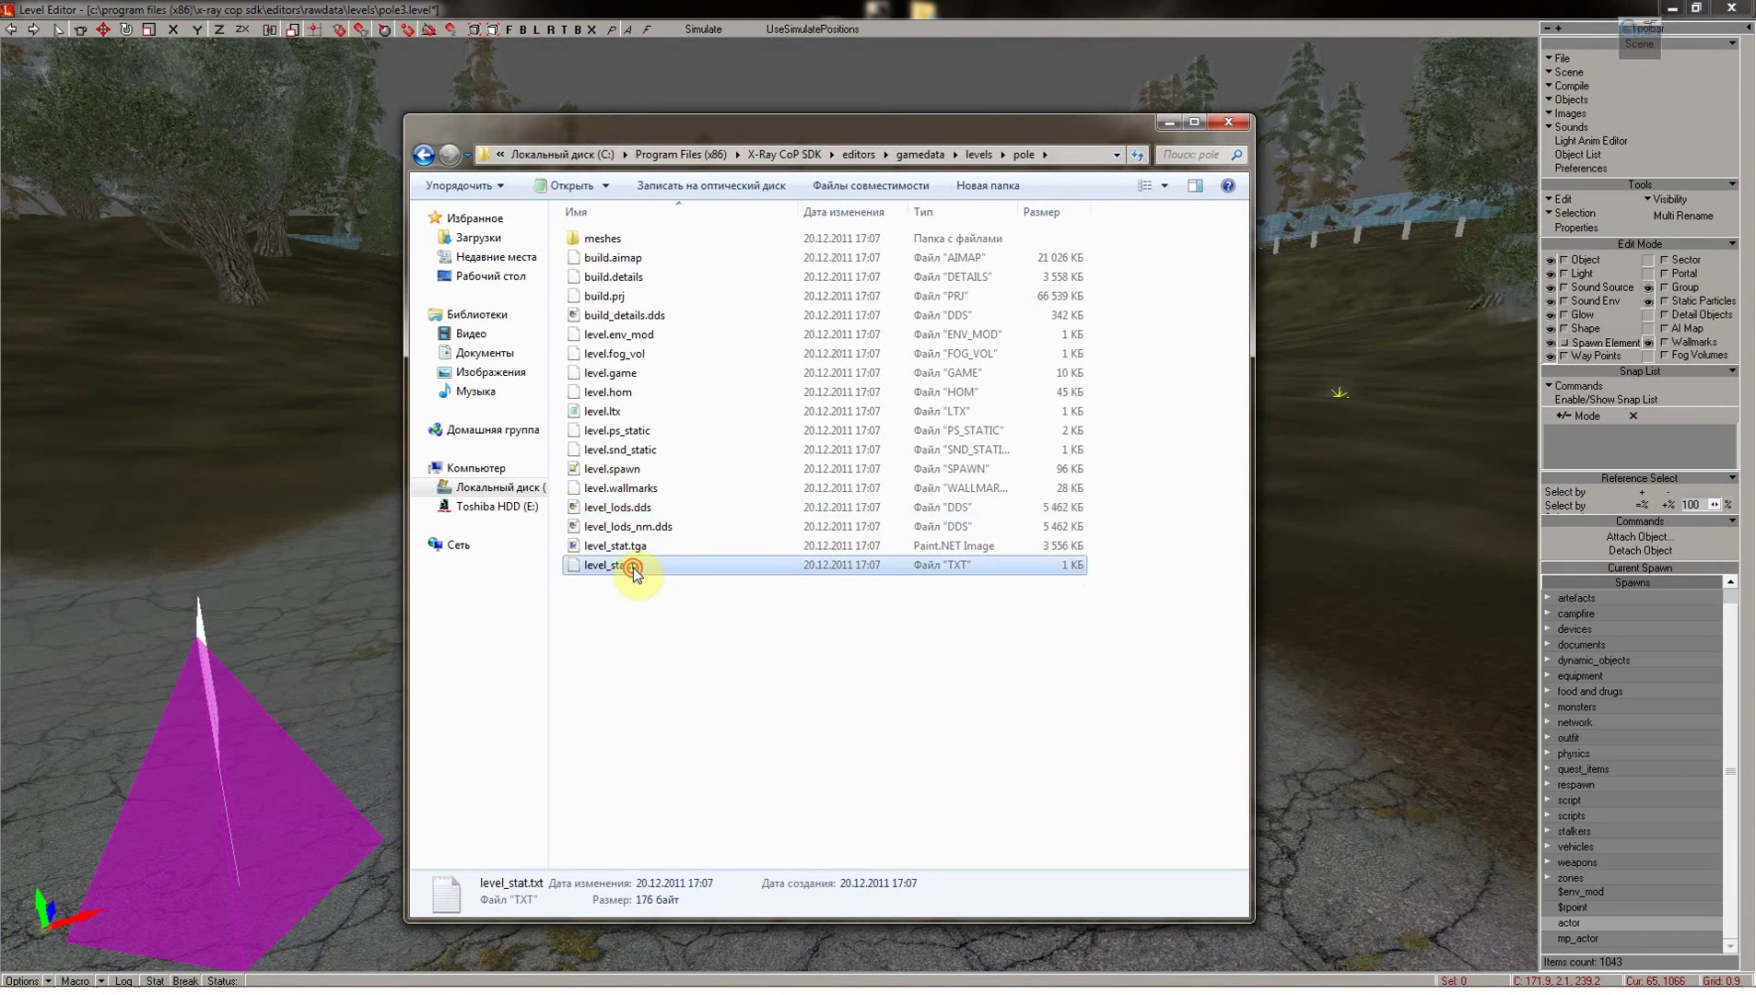
{"action": "left_click_drag", "start_coordinate": [449, 175], "coordinate": [370, 208]}
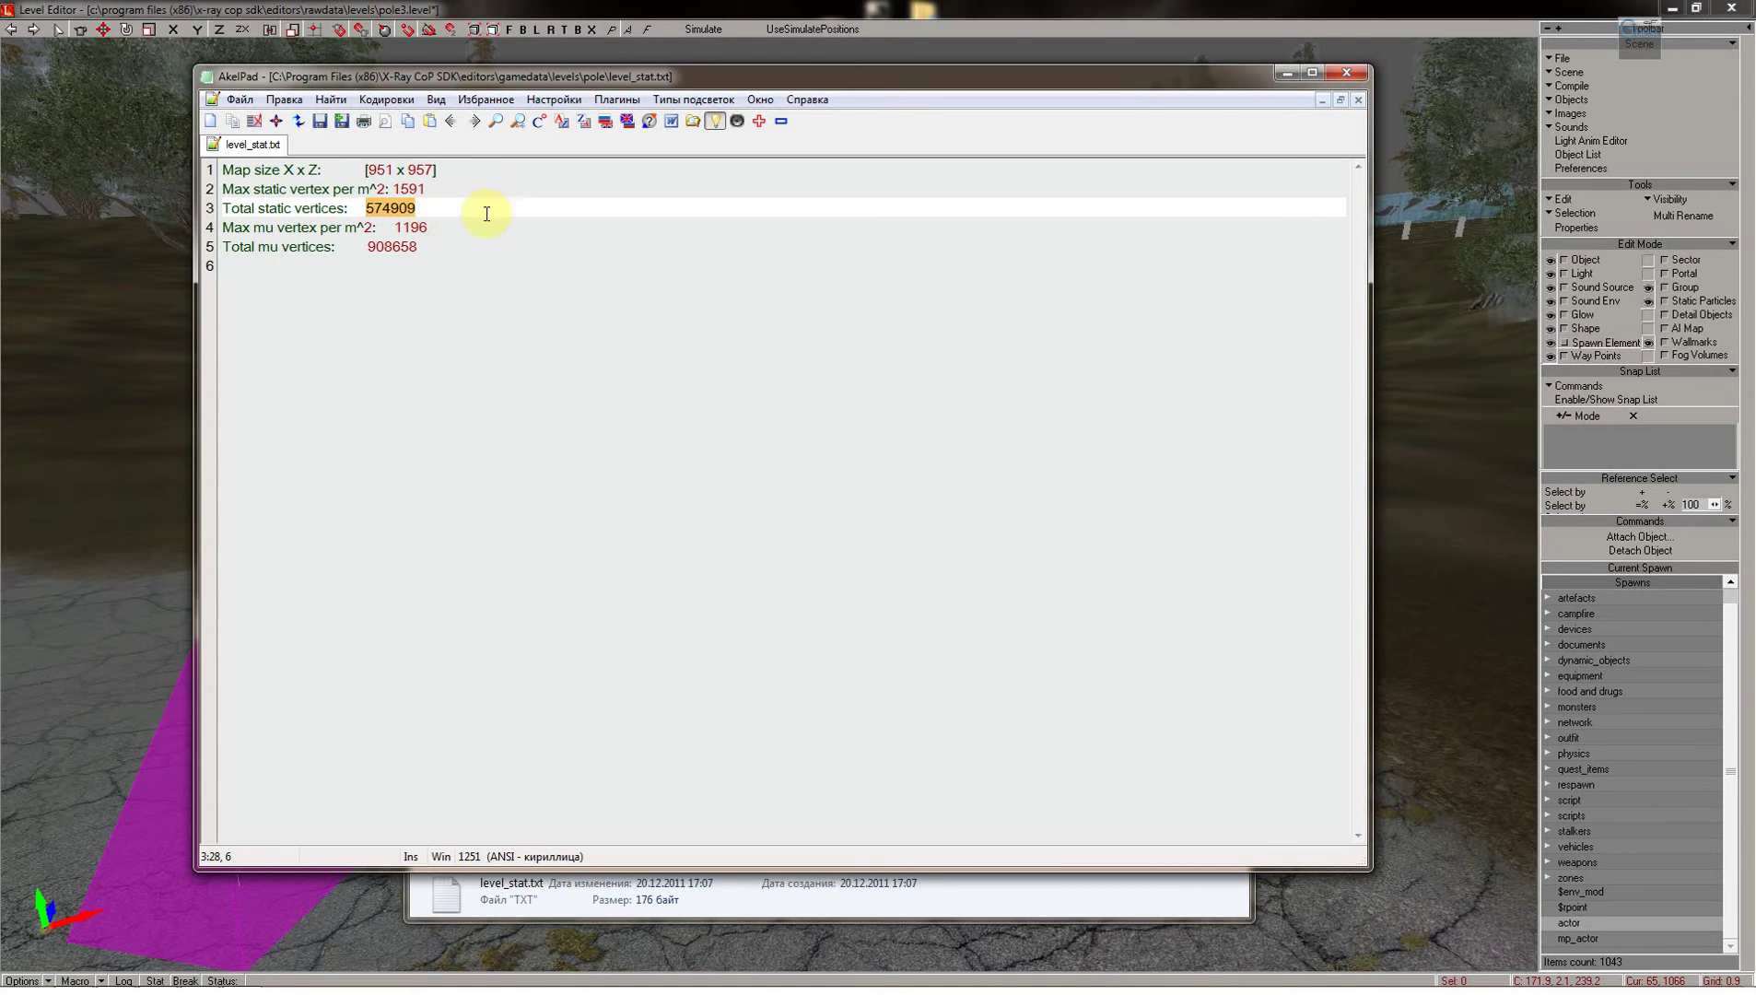
{"action": "left_click", "coordinate": [1346, 81]}
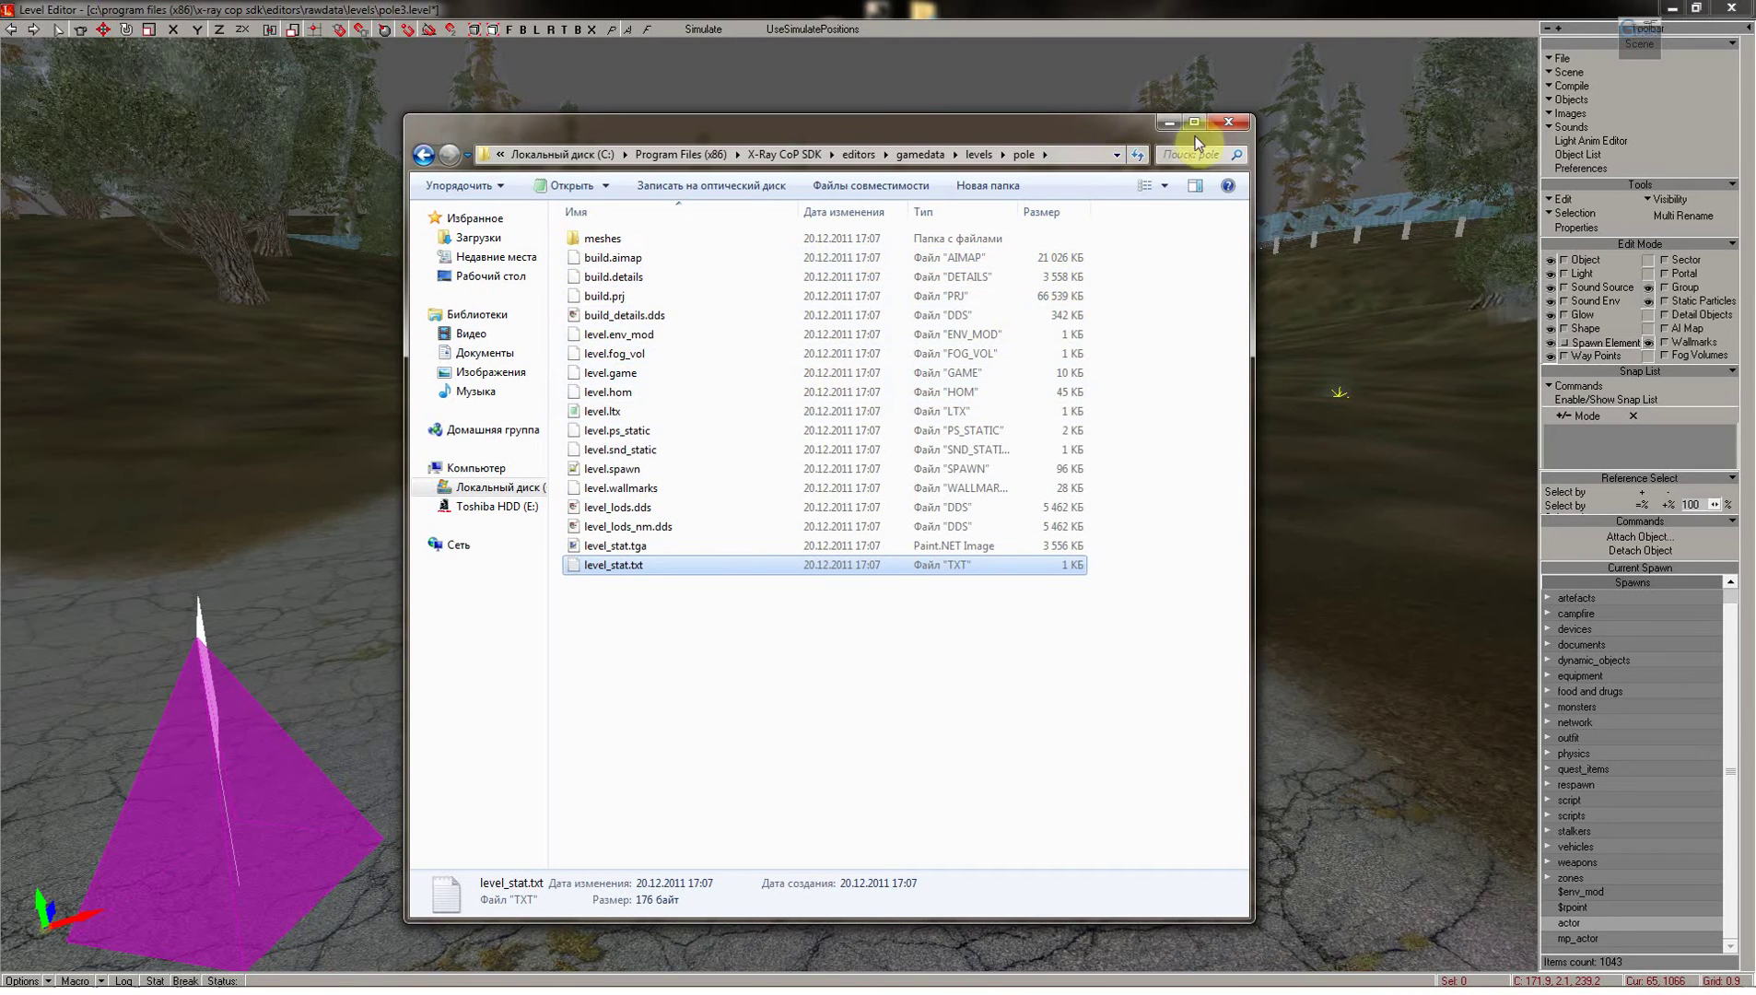
Back in editors, verify Компиляция_карты.cmd uses -f pole, then run it
{"action": "left_click", "coordinate": [422, 156]}
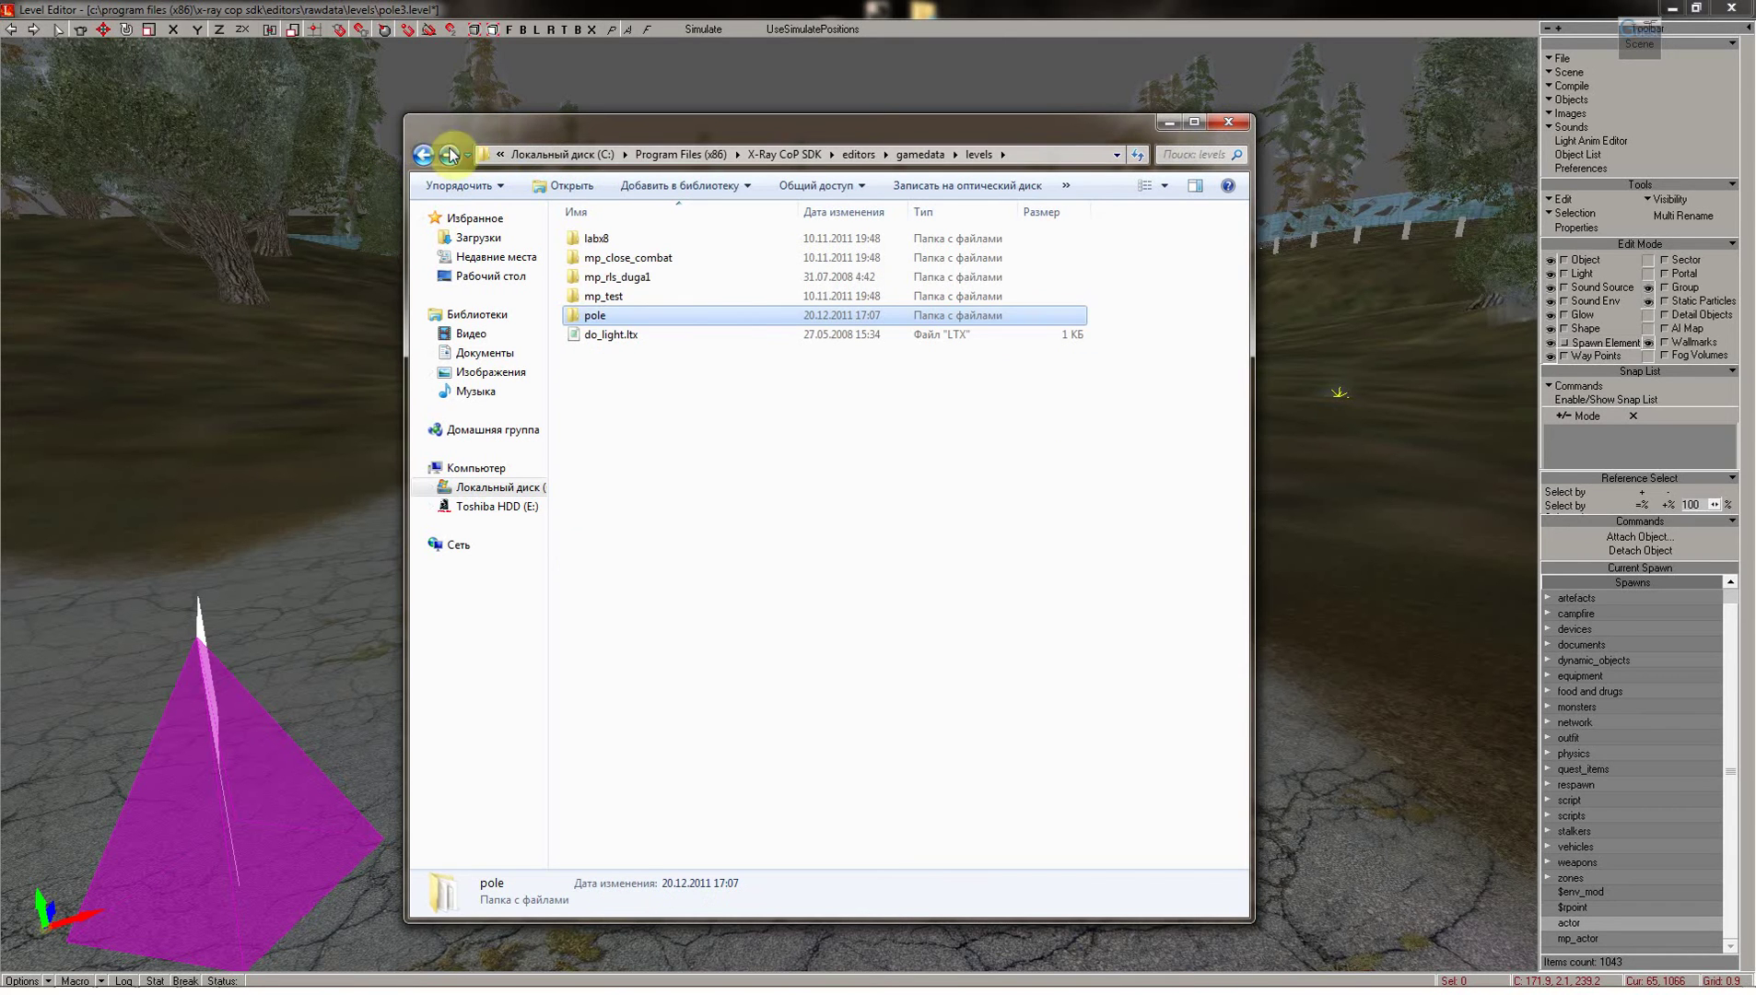
{"action": "left_click", "coordinate": [422, 156]}
{"action": "left_click", "coordinate": [422, 155]}
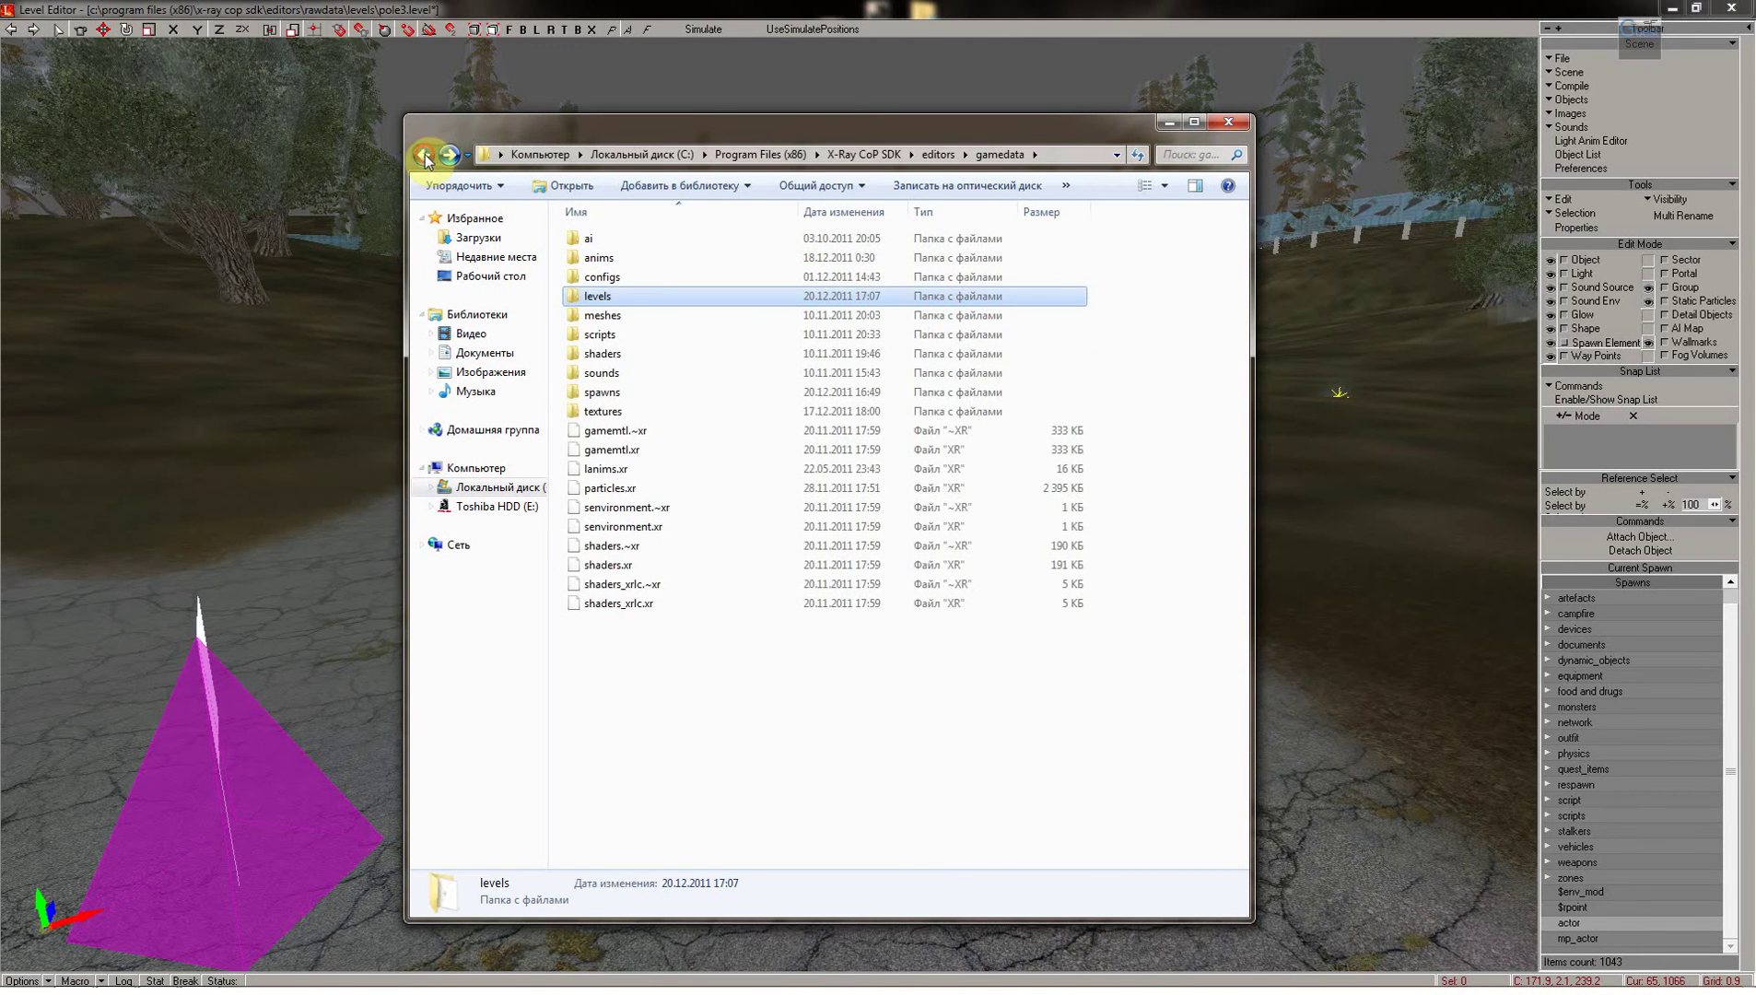
{"action": "scroll", "coordinate": [772, 700], "scroll_direction": "down", "scroll_amount": 4}
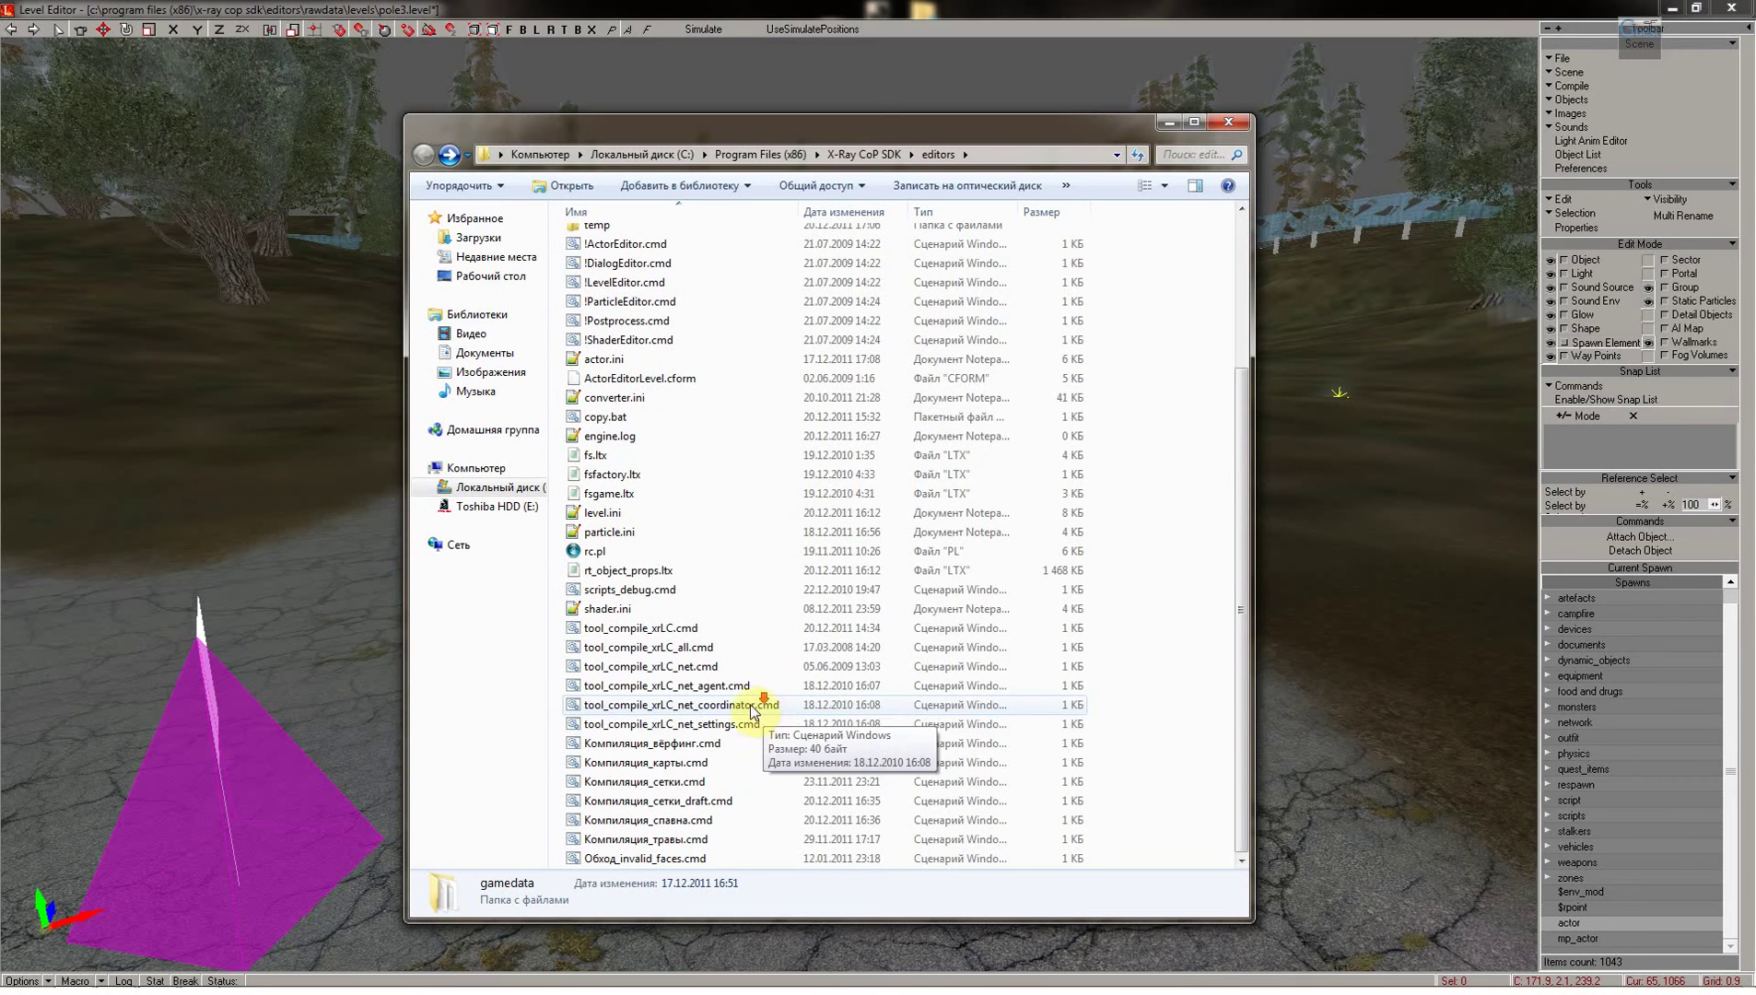
{"action": "right_click", "coordinate": [694, 764]}
{"action": "left_click", "coordinate": [732, 433]}
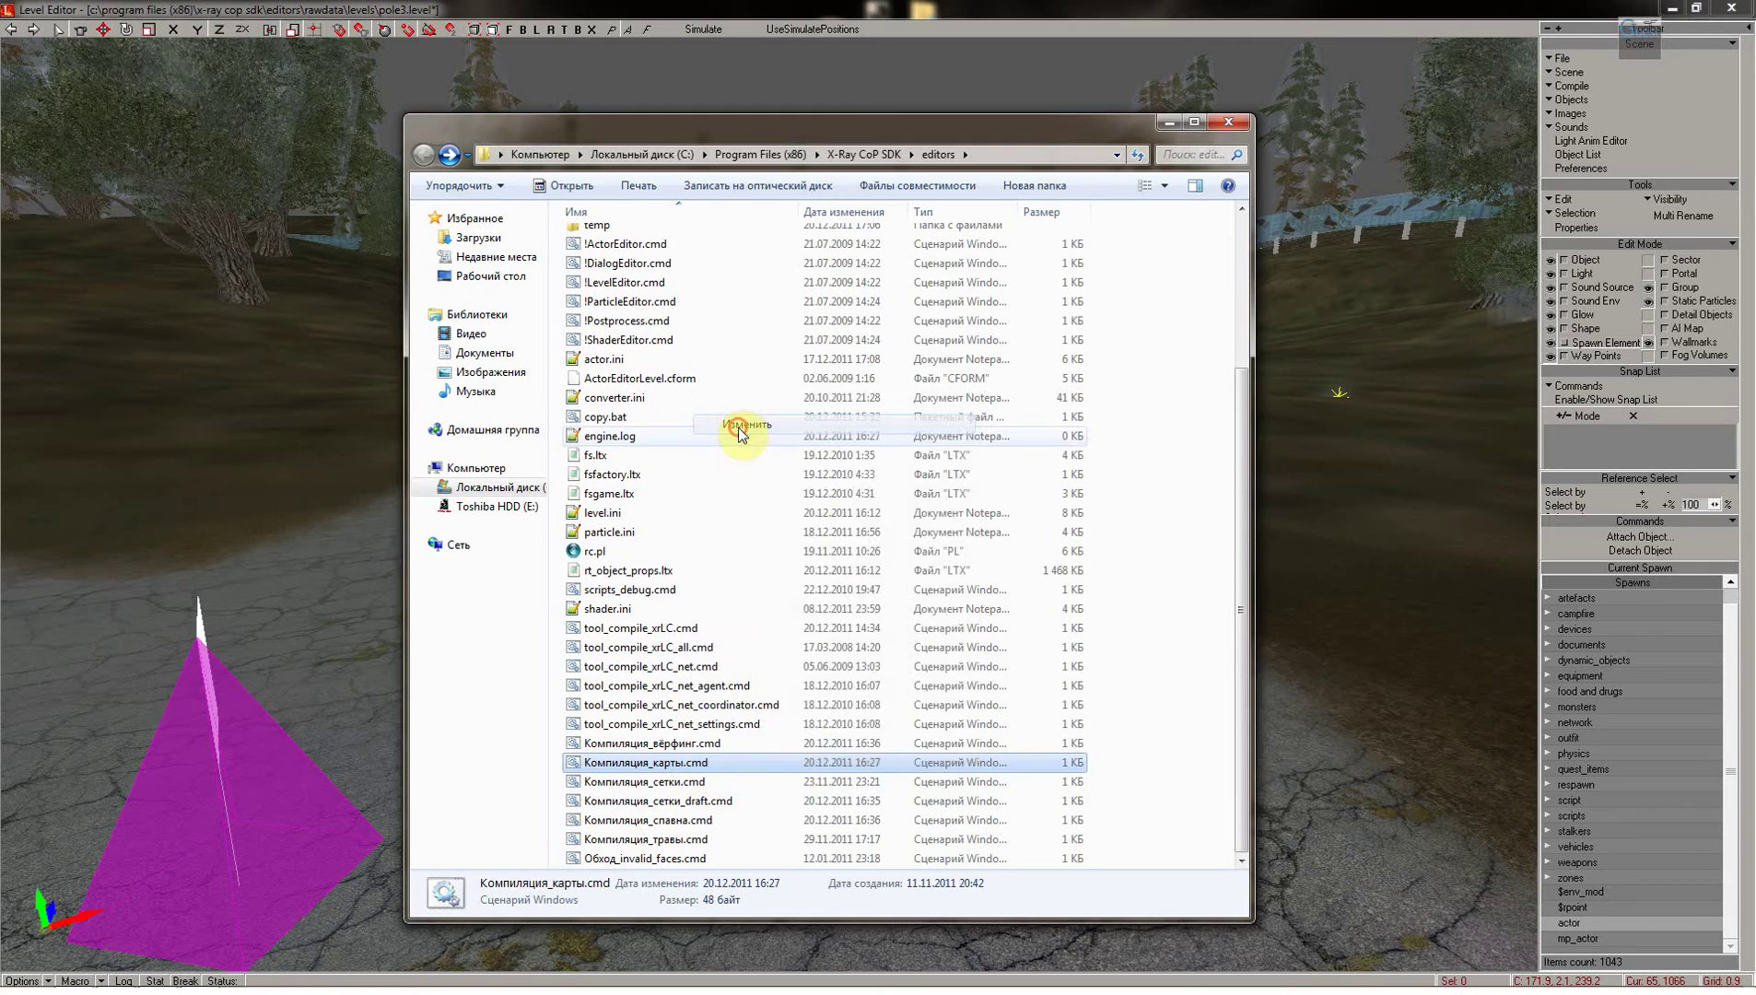
{"action": "left_click_drag", "start_coordinate": [548, 170], "coordinate": [516, 170]}
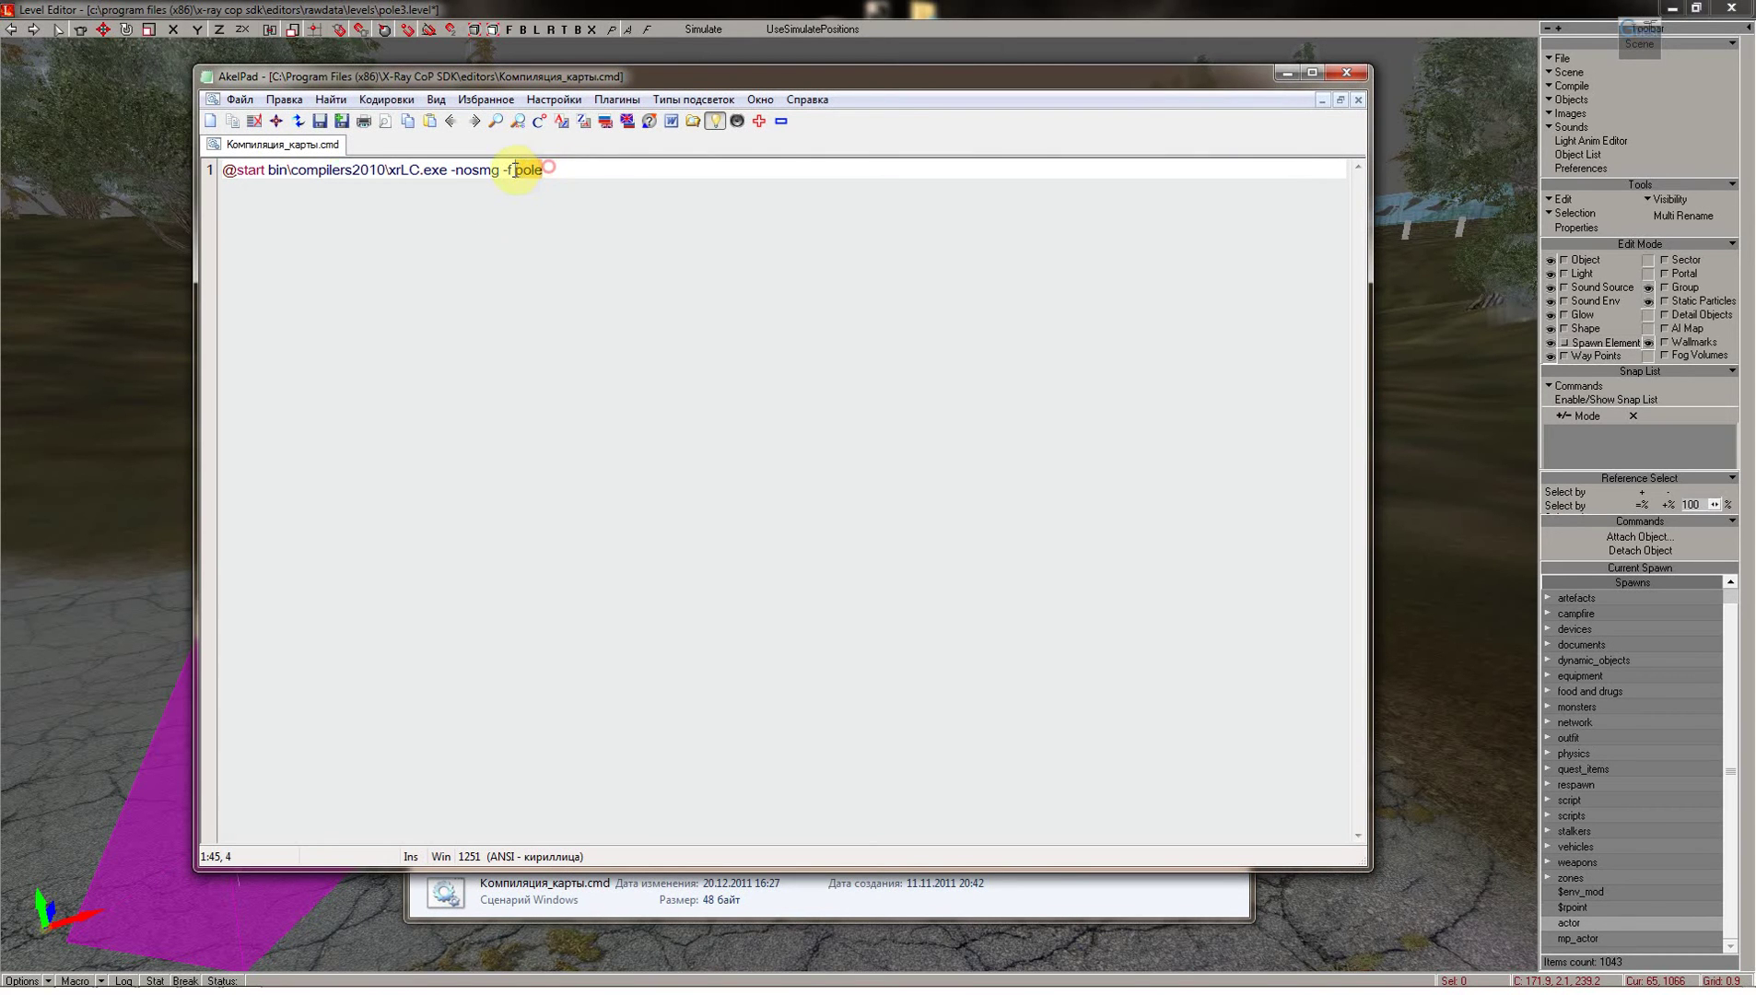
{"action": "left_click", "coordinate": [1346, 73]}
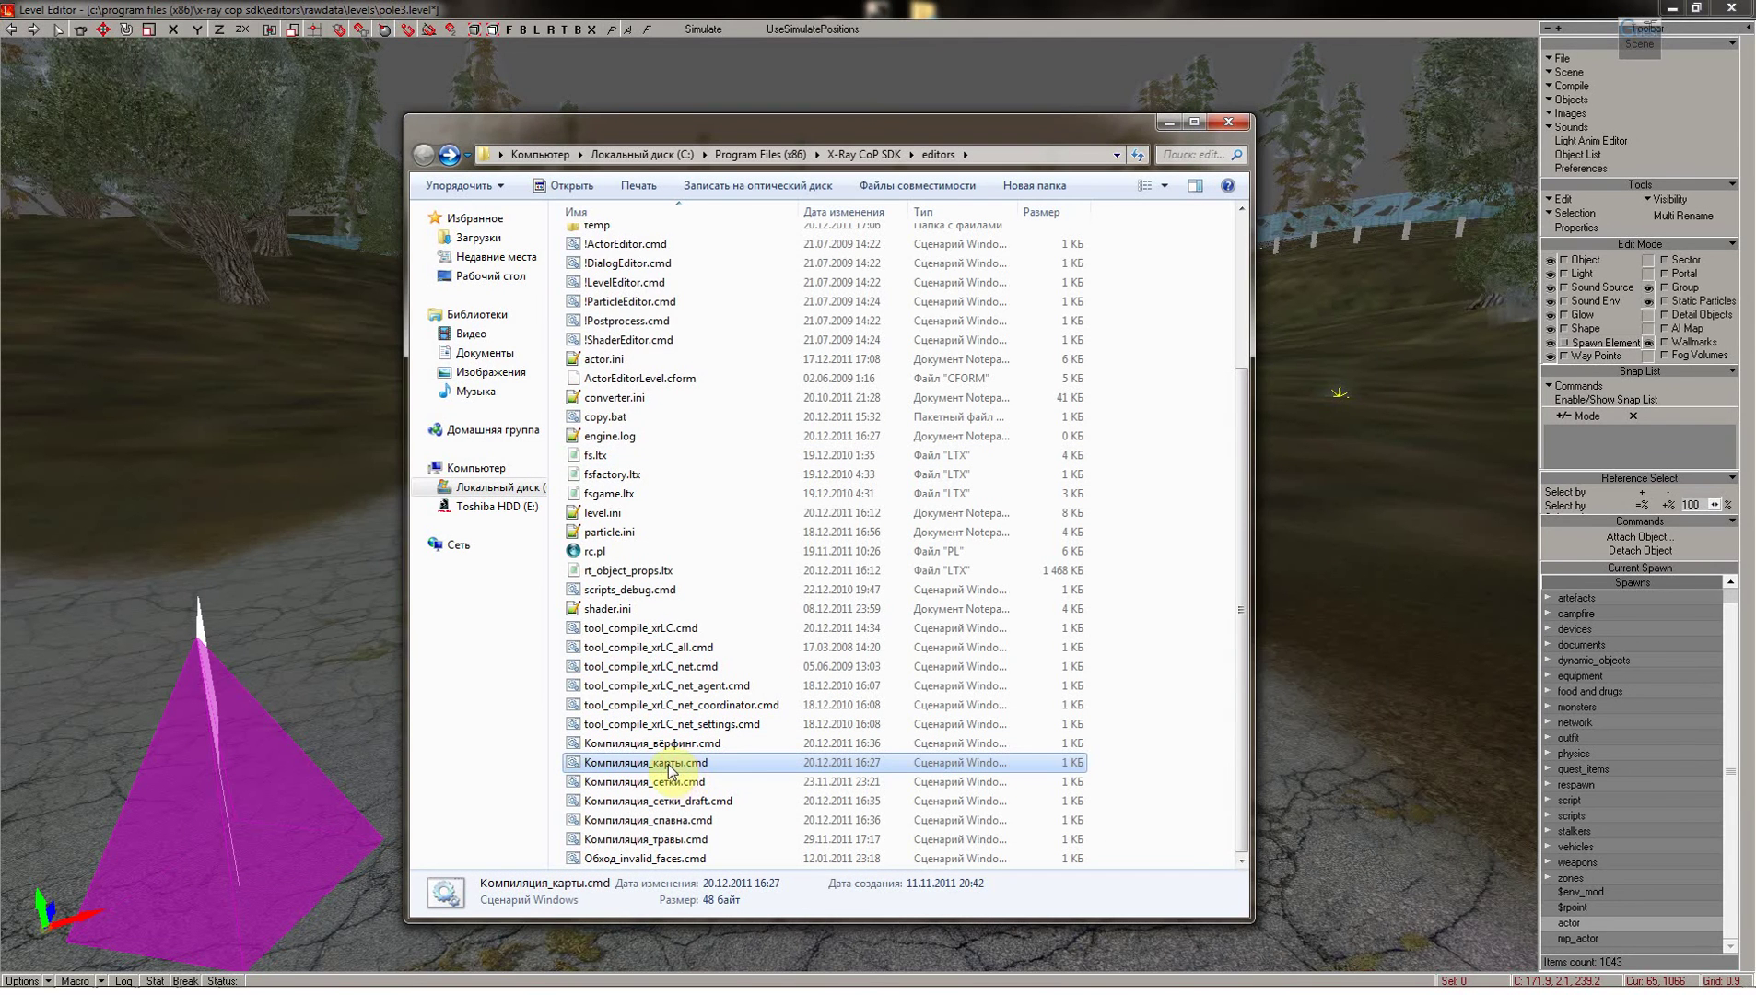
{"action": "double_click", "coordinate": [669, 769]}
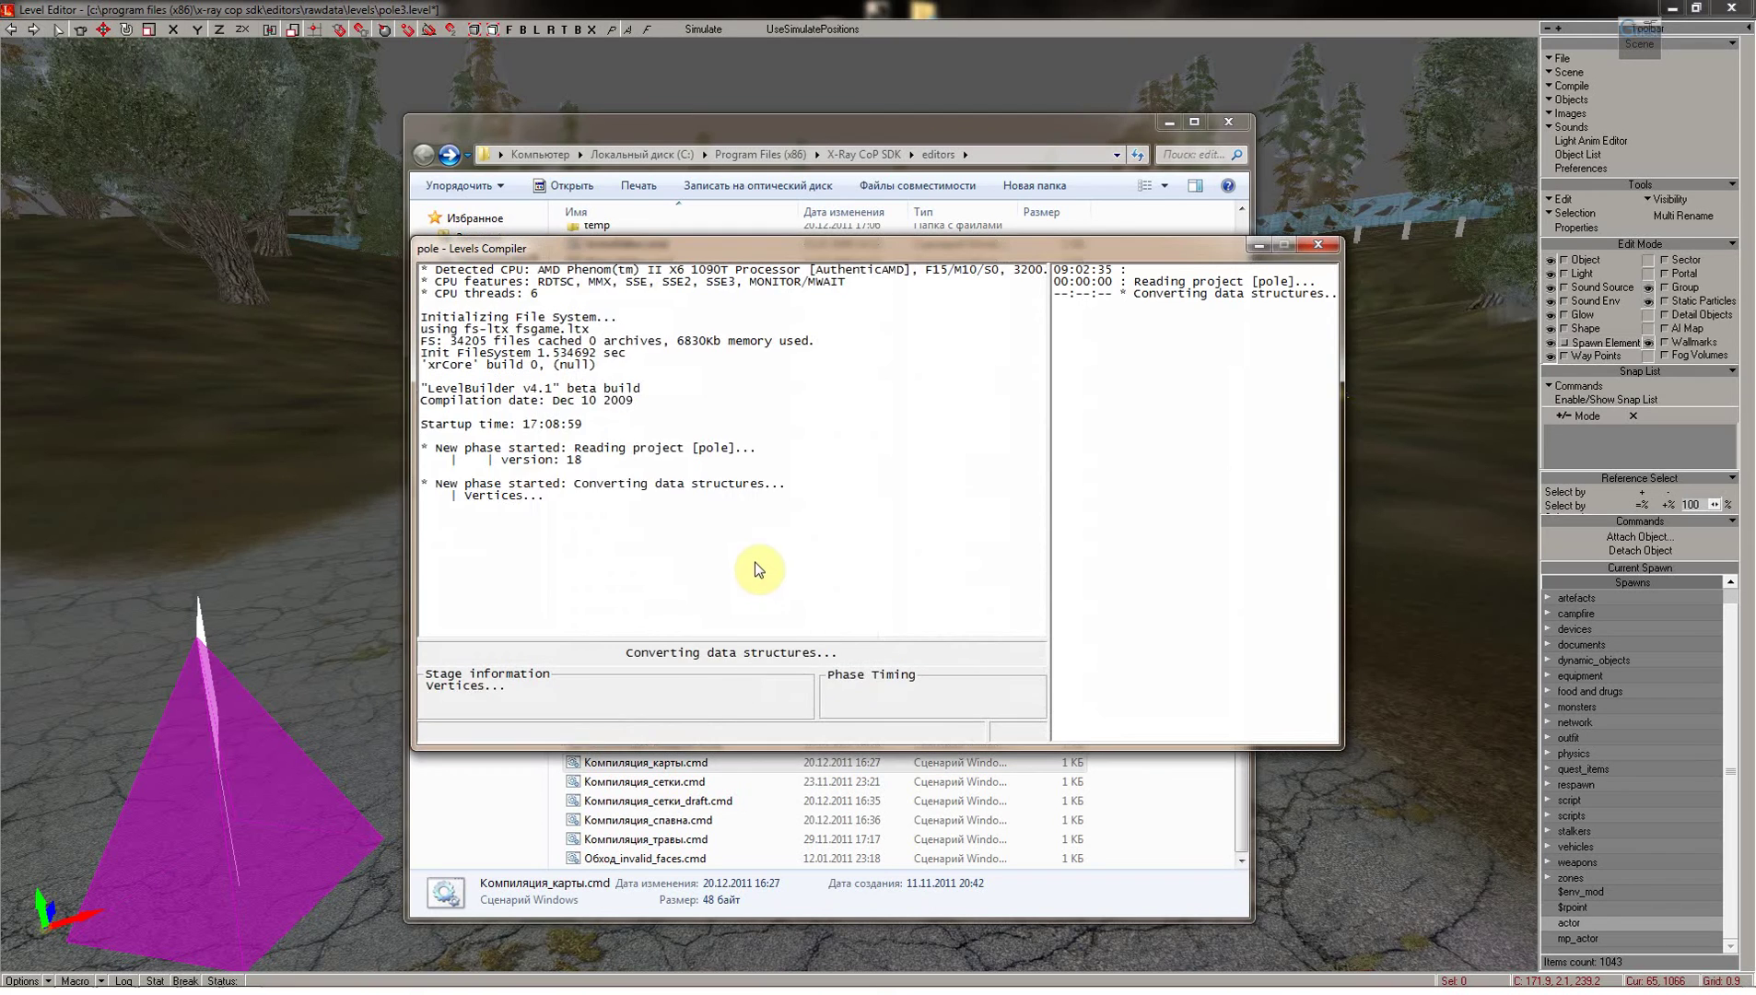
Let xrLC compile pole until 'Build succesful!' and dismiss the Congratulation notice
{"action": "left_click_drag", "start_coordinate": [840, 253], "coordinate": [742, 230]}
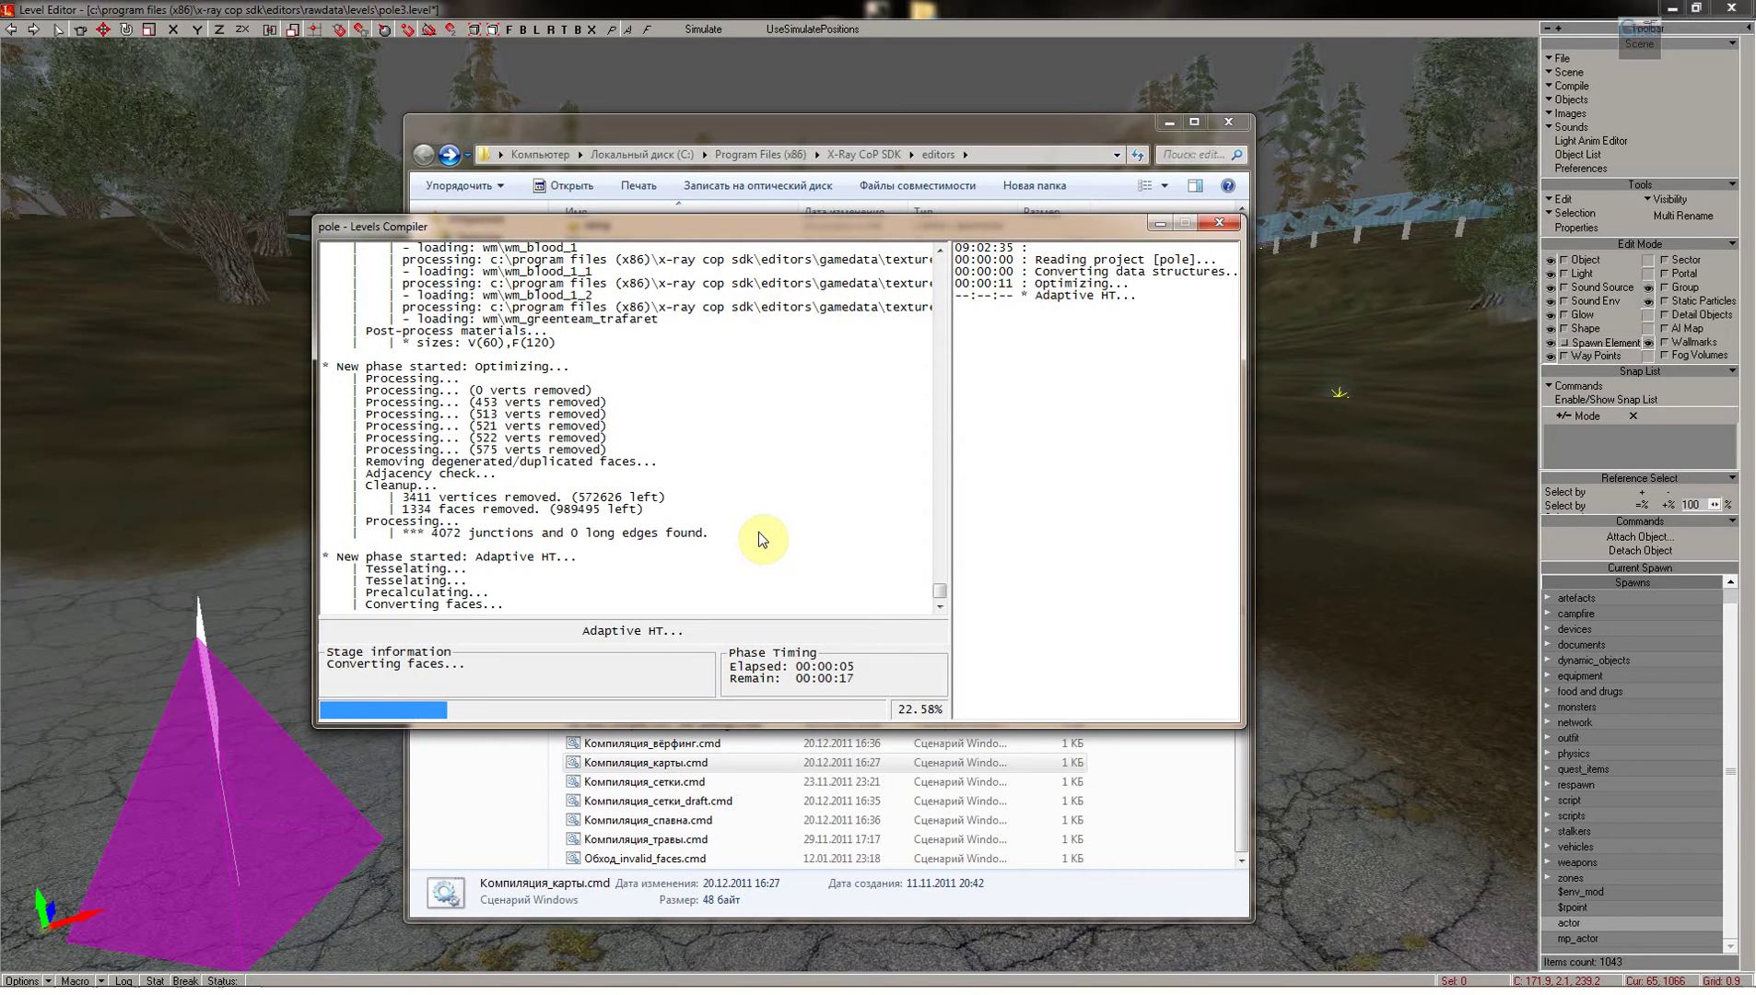
{"action": "mouse_move", "coordinate": [779, 229]}
{"action": "left_mouse_down"}
{"action": "mouse_move", "coordinate": [811, 243]}
{"action": "mouse_move", "coordinate": [817, 207]}
{"action": "mouse_move", "coordinate": [776, 197]}
{"action": "left_mouse_up"}
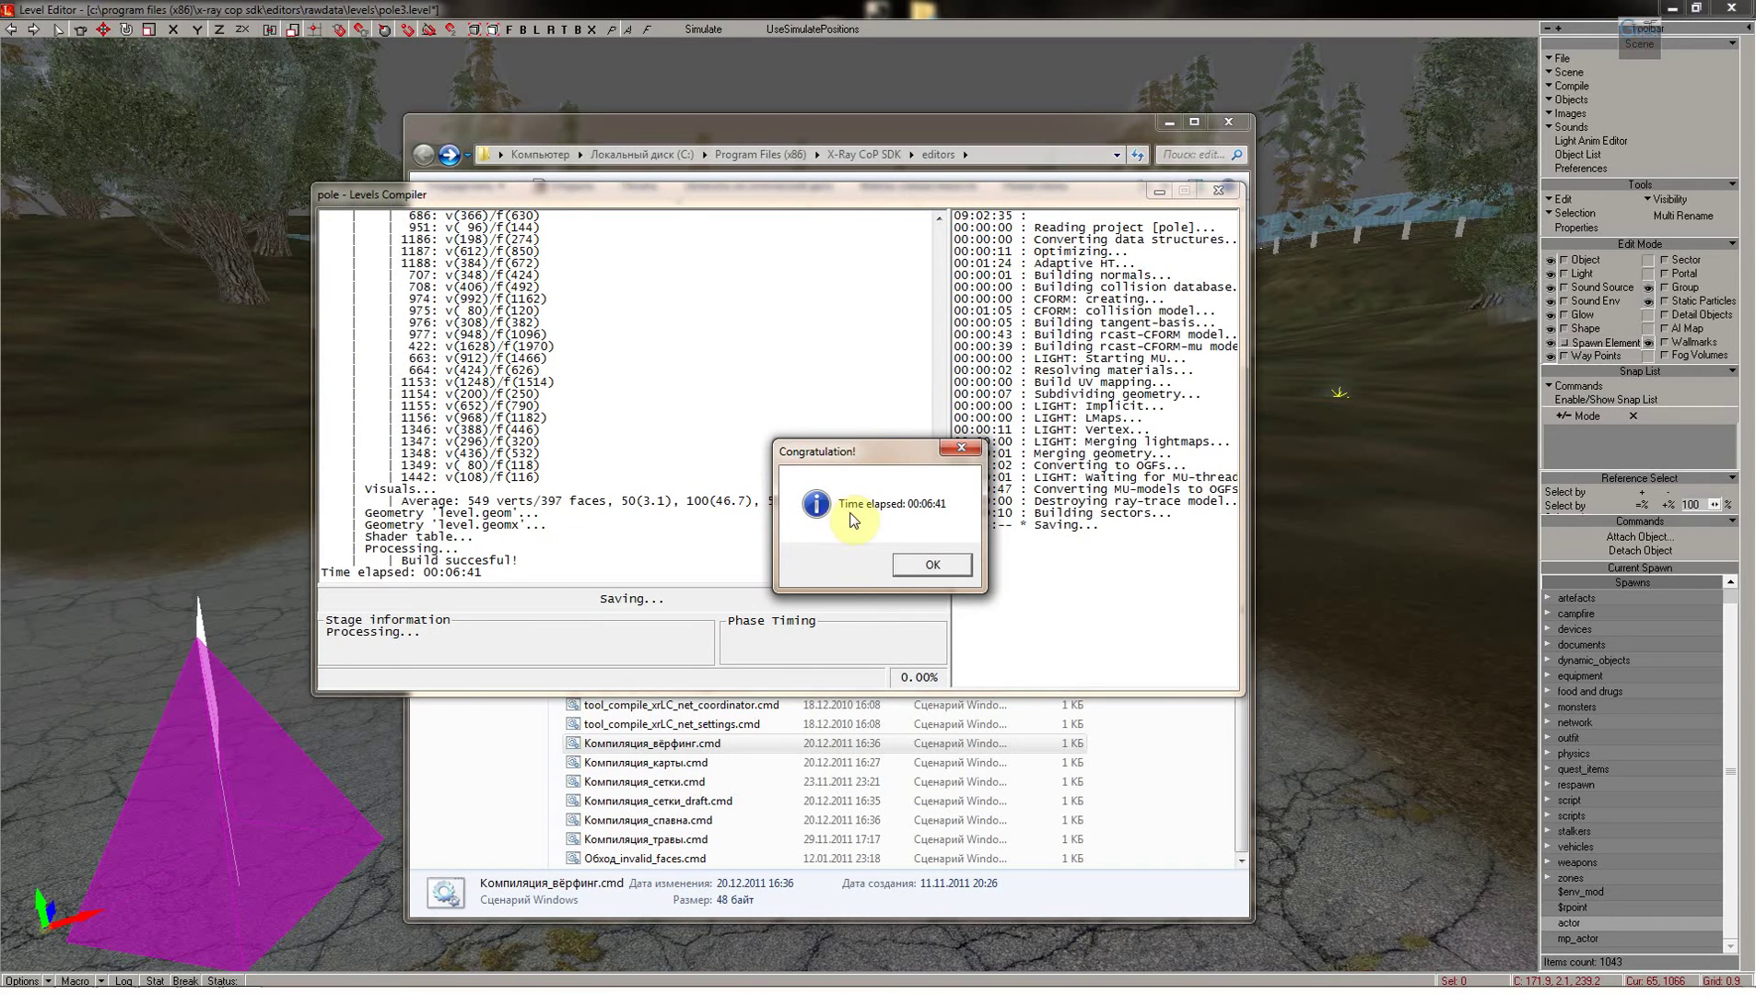
{"action": "left_click_drag", "start_coordinate": [890, 457], "coordinate": [814, 437]}
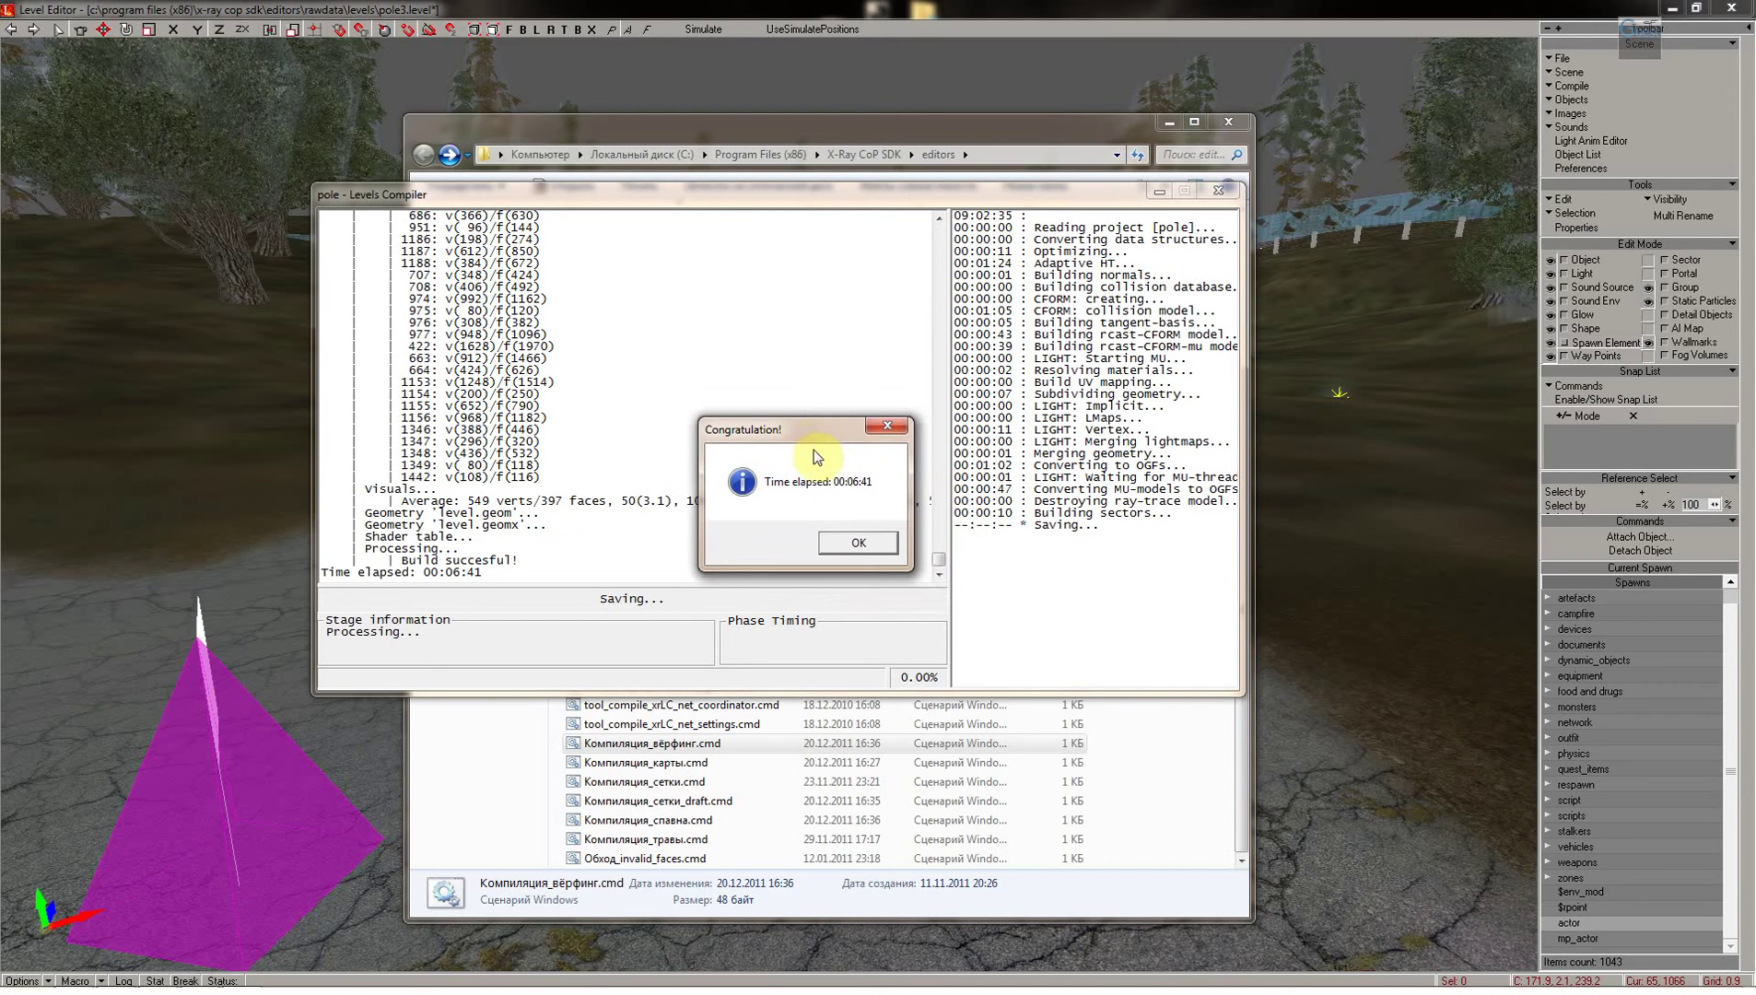
{"action": "left_click", "coordinate": [855, 548]}
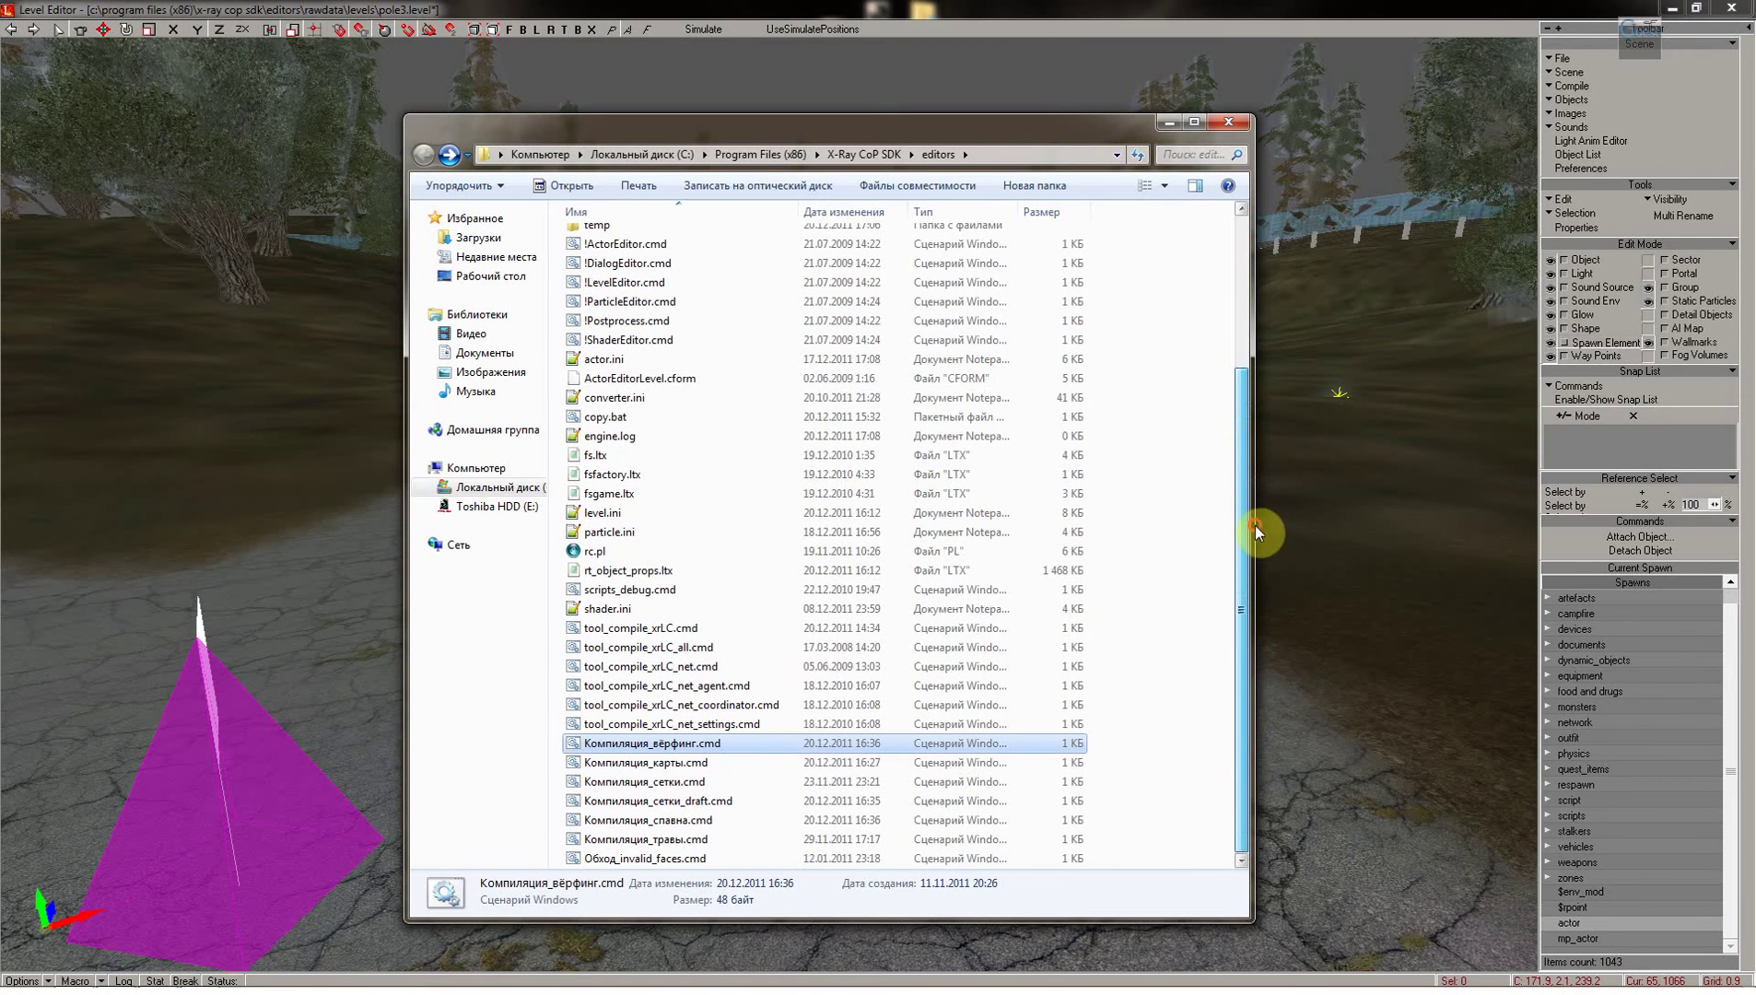
{"action": "left_click", "coordinate": [623, 804]}
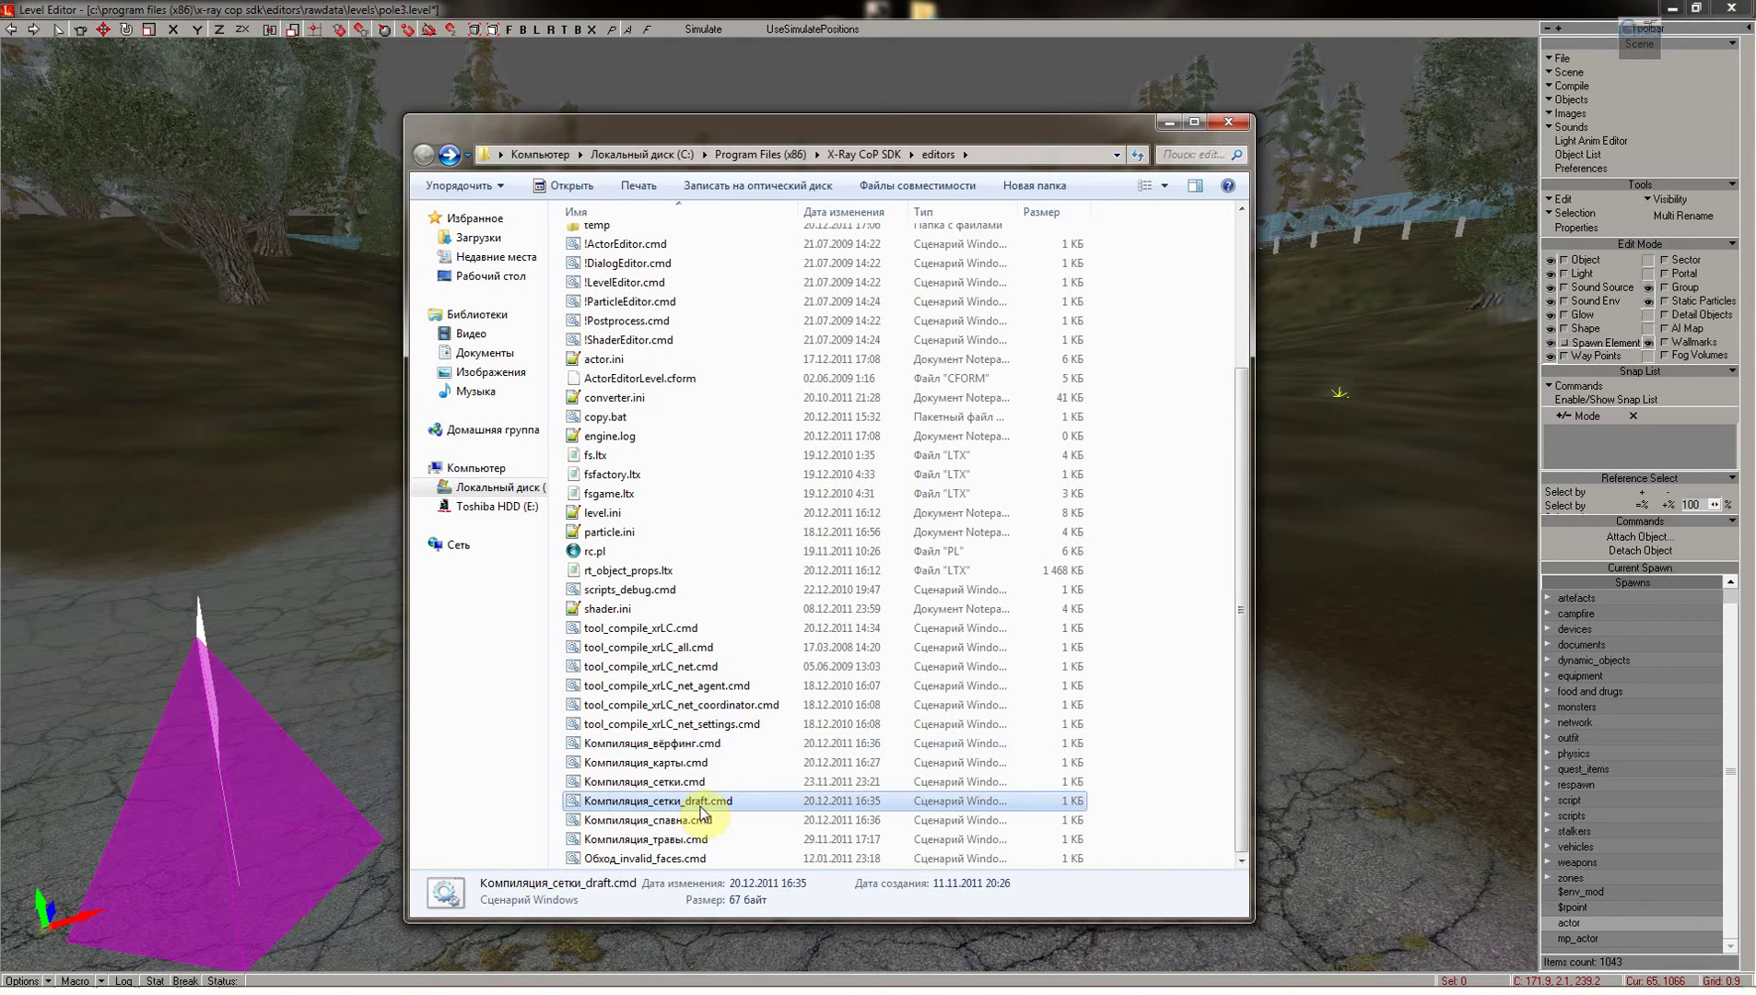
Check the -f pole argument in Компиляция_сетки_draft.cmd using AkelPad, then run the script
{"action": "right_click", "coordinate": [701, 808]}
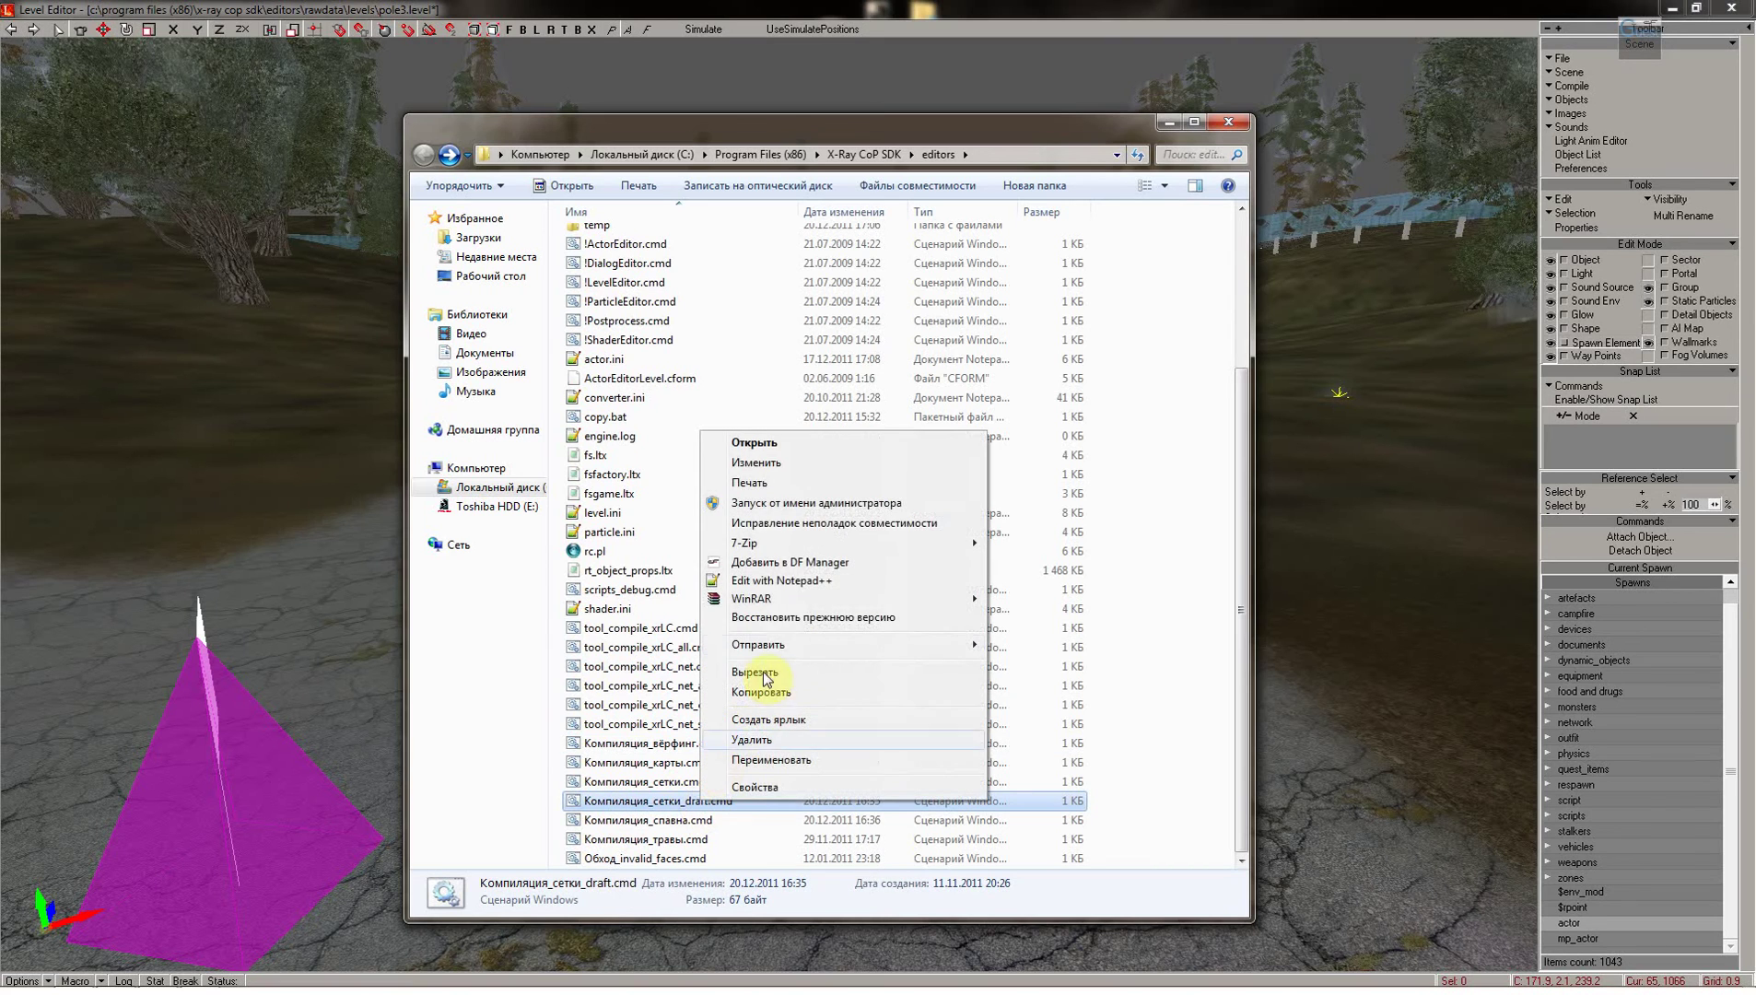
{"action": "left_click", "coordinate": [774, 462]}
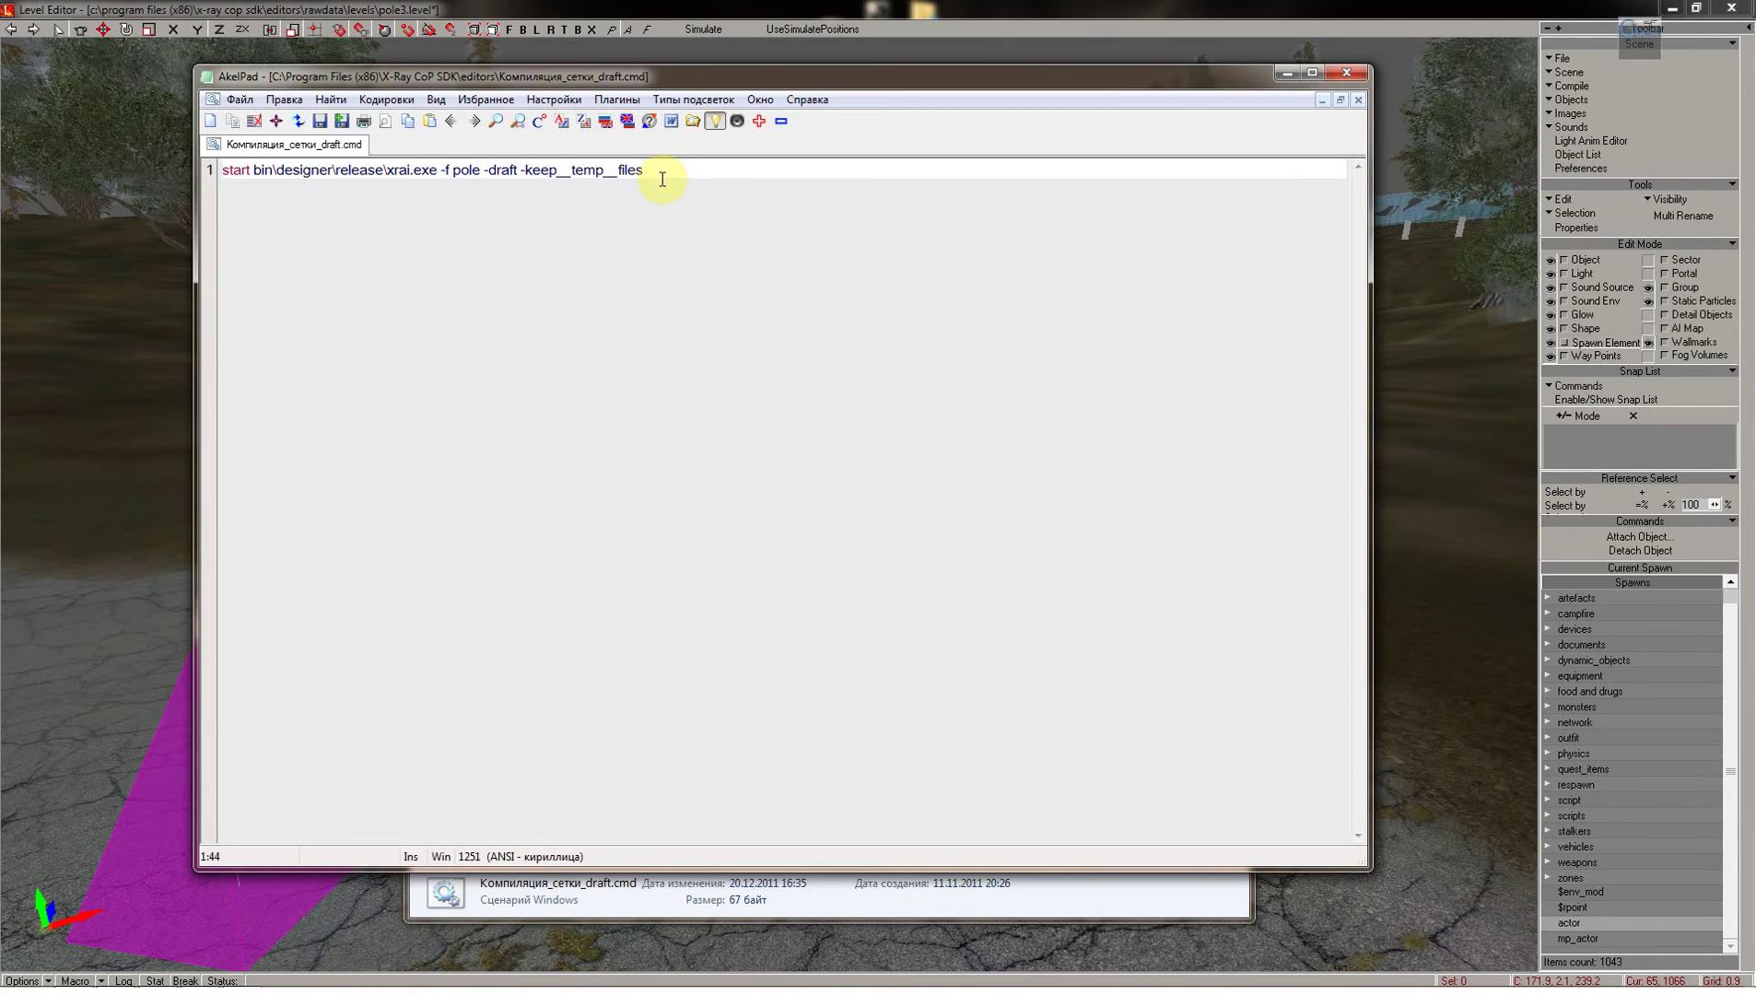
{"action": "left_click", "coordinate": [482, 169]}
{"action": "left_click_drag", "start_coordinate": [480, 169], "coordinate": [459, 173]}
{"action": "left_click", "coordinate": [1343, 74]}
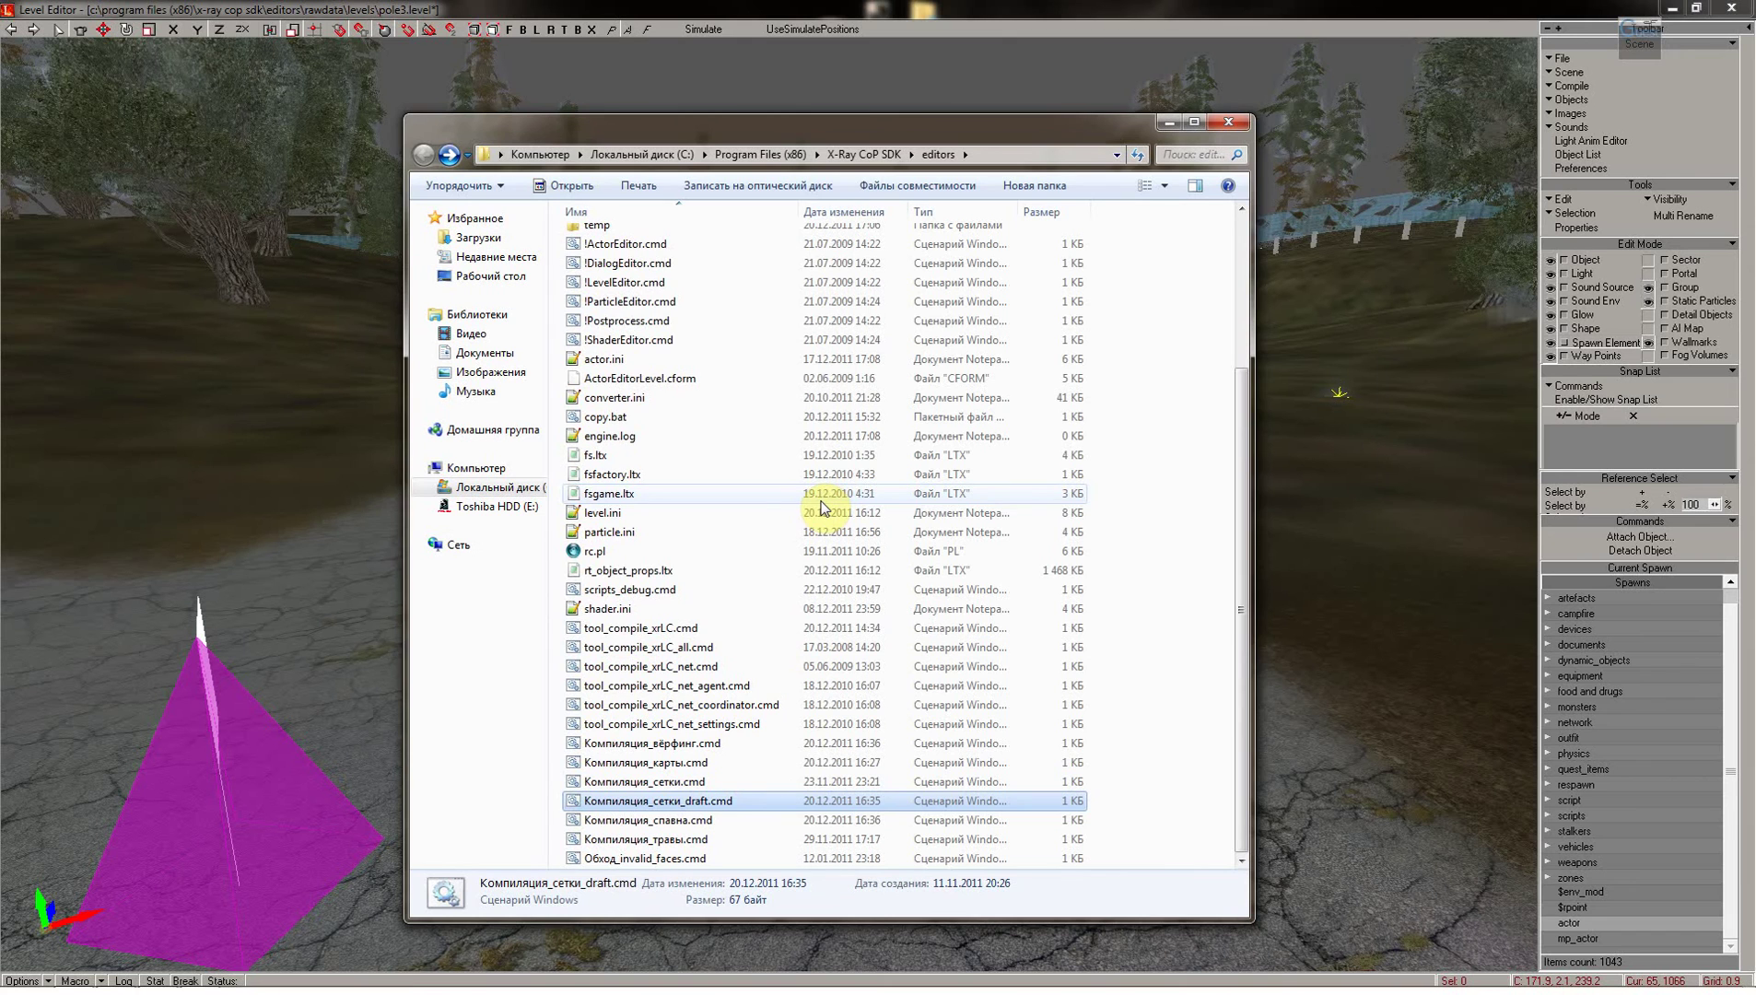
{"action": "key", "text": "Return"}
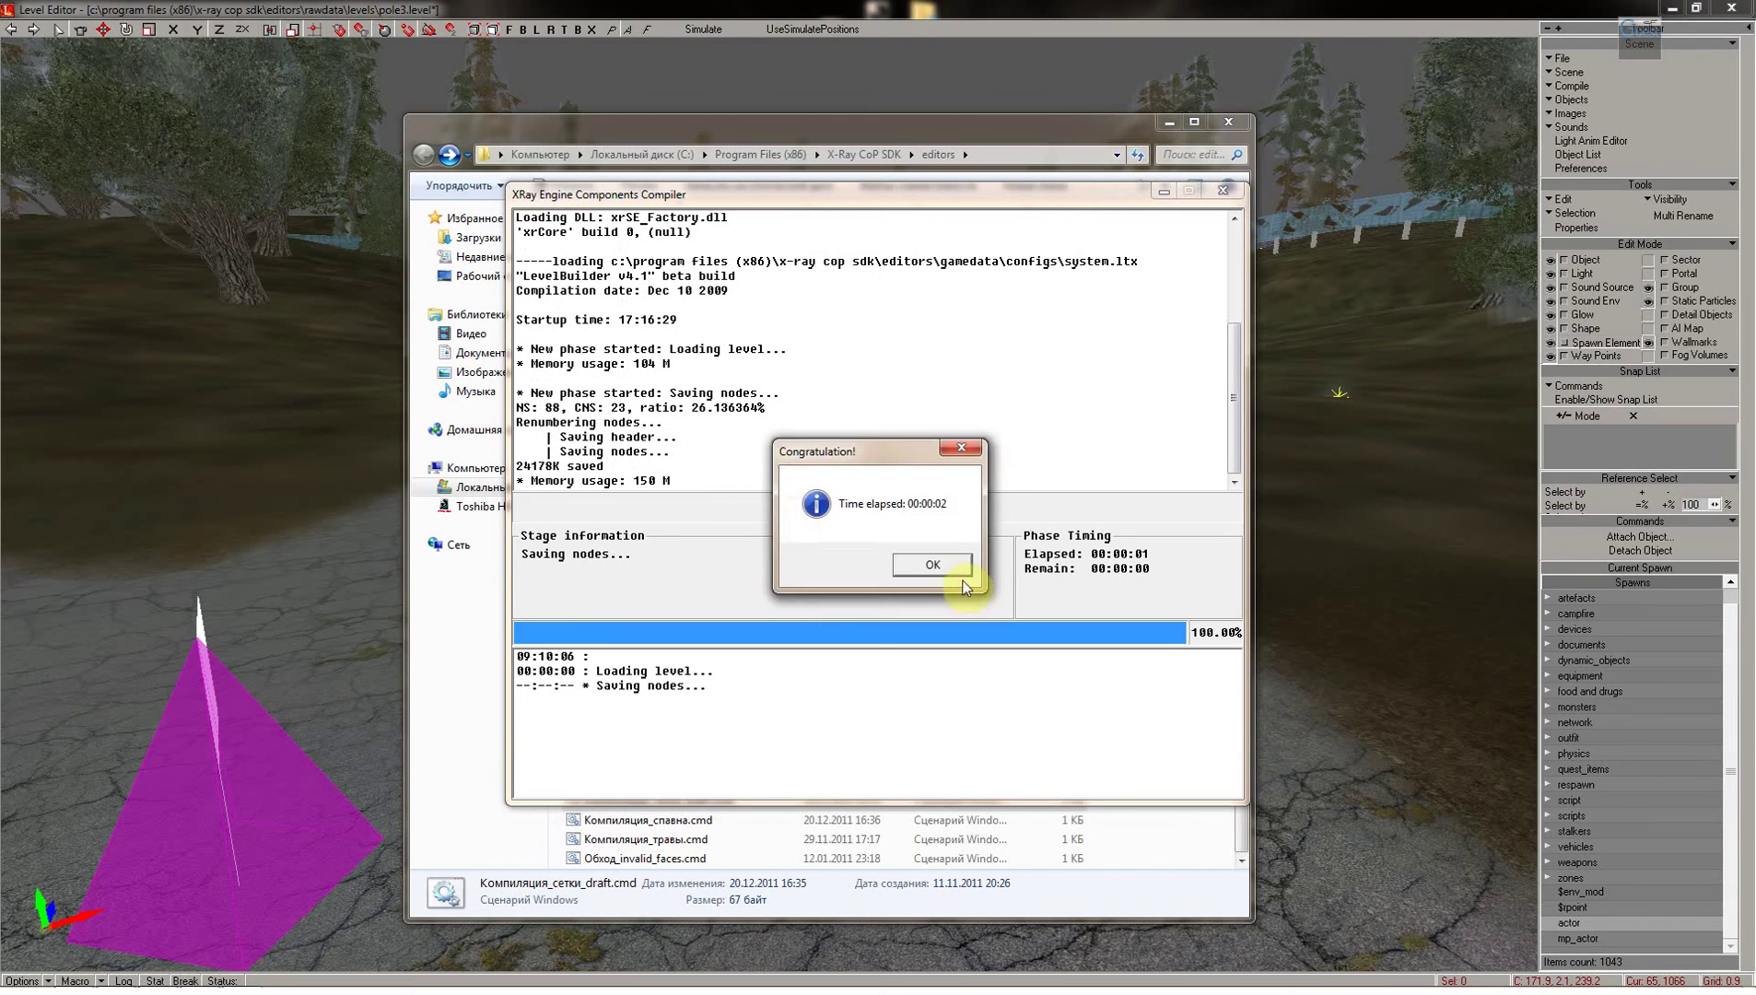
Confirm the draft AI build and run Компиляция_вёрфинг.cmd verification (66 single-linked nodes, AI-map NOT valid)
{"action": "left_click", "coordinate": [933, 565]}
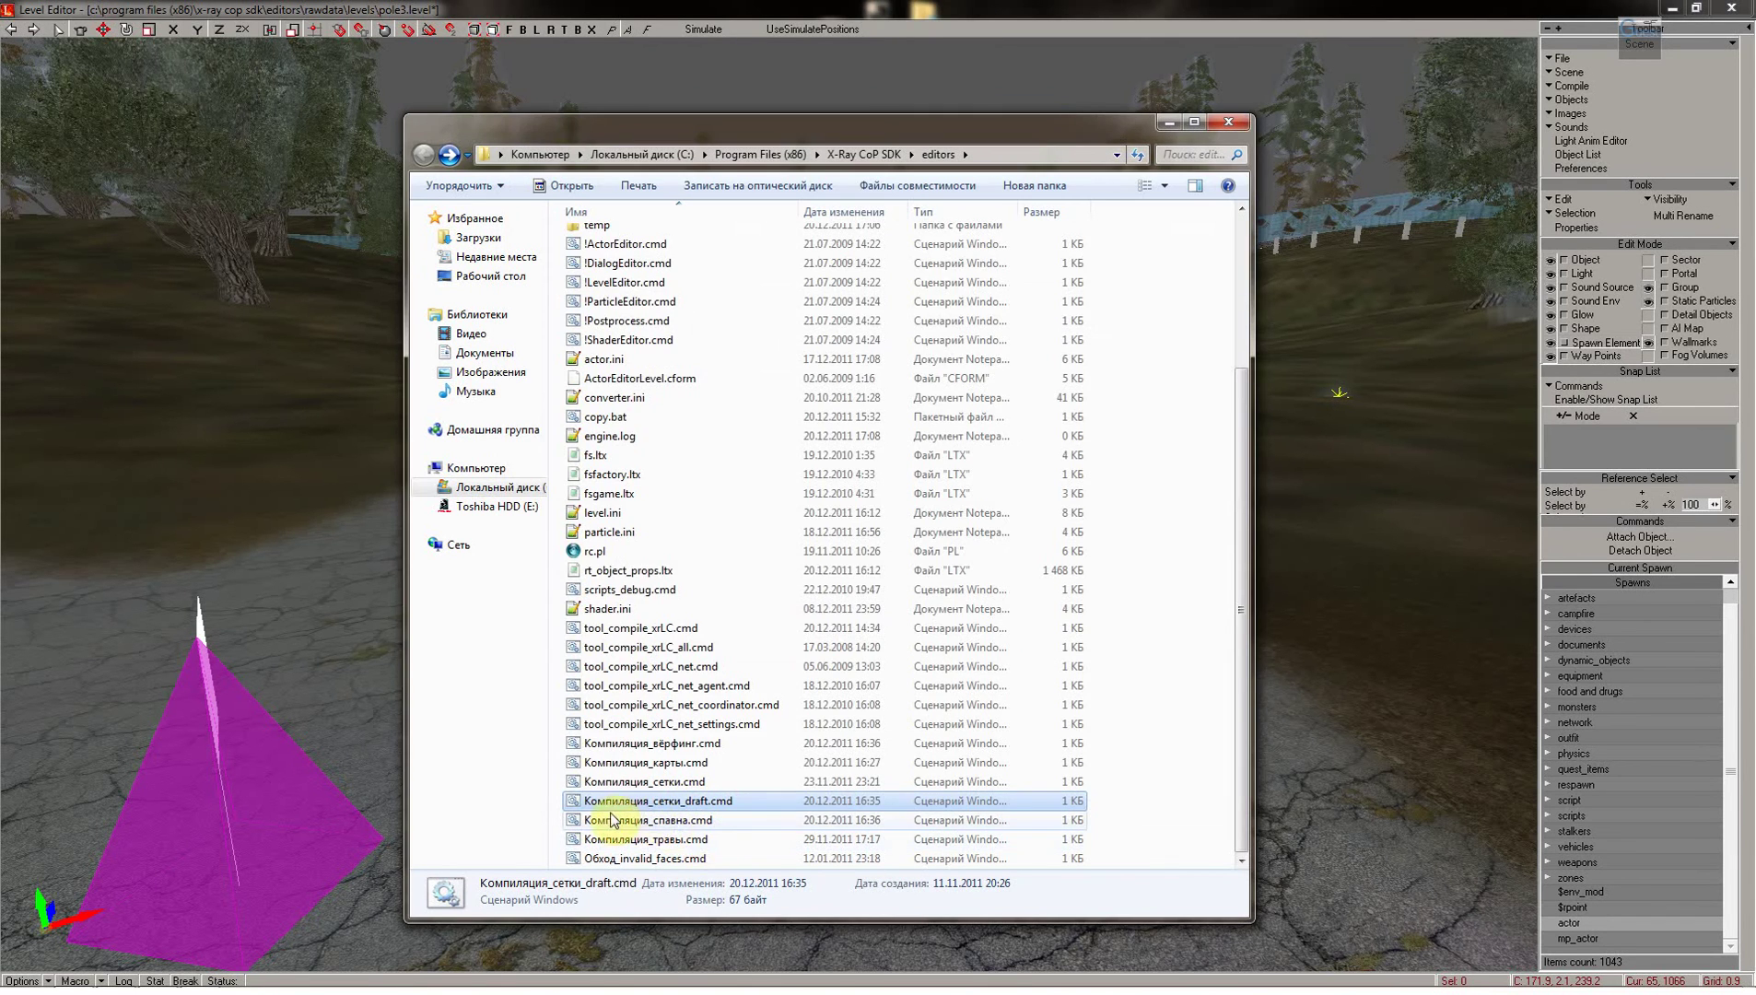
{"action": "left_click", "coordinate": [664, 745]}
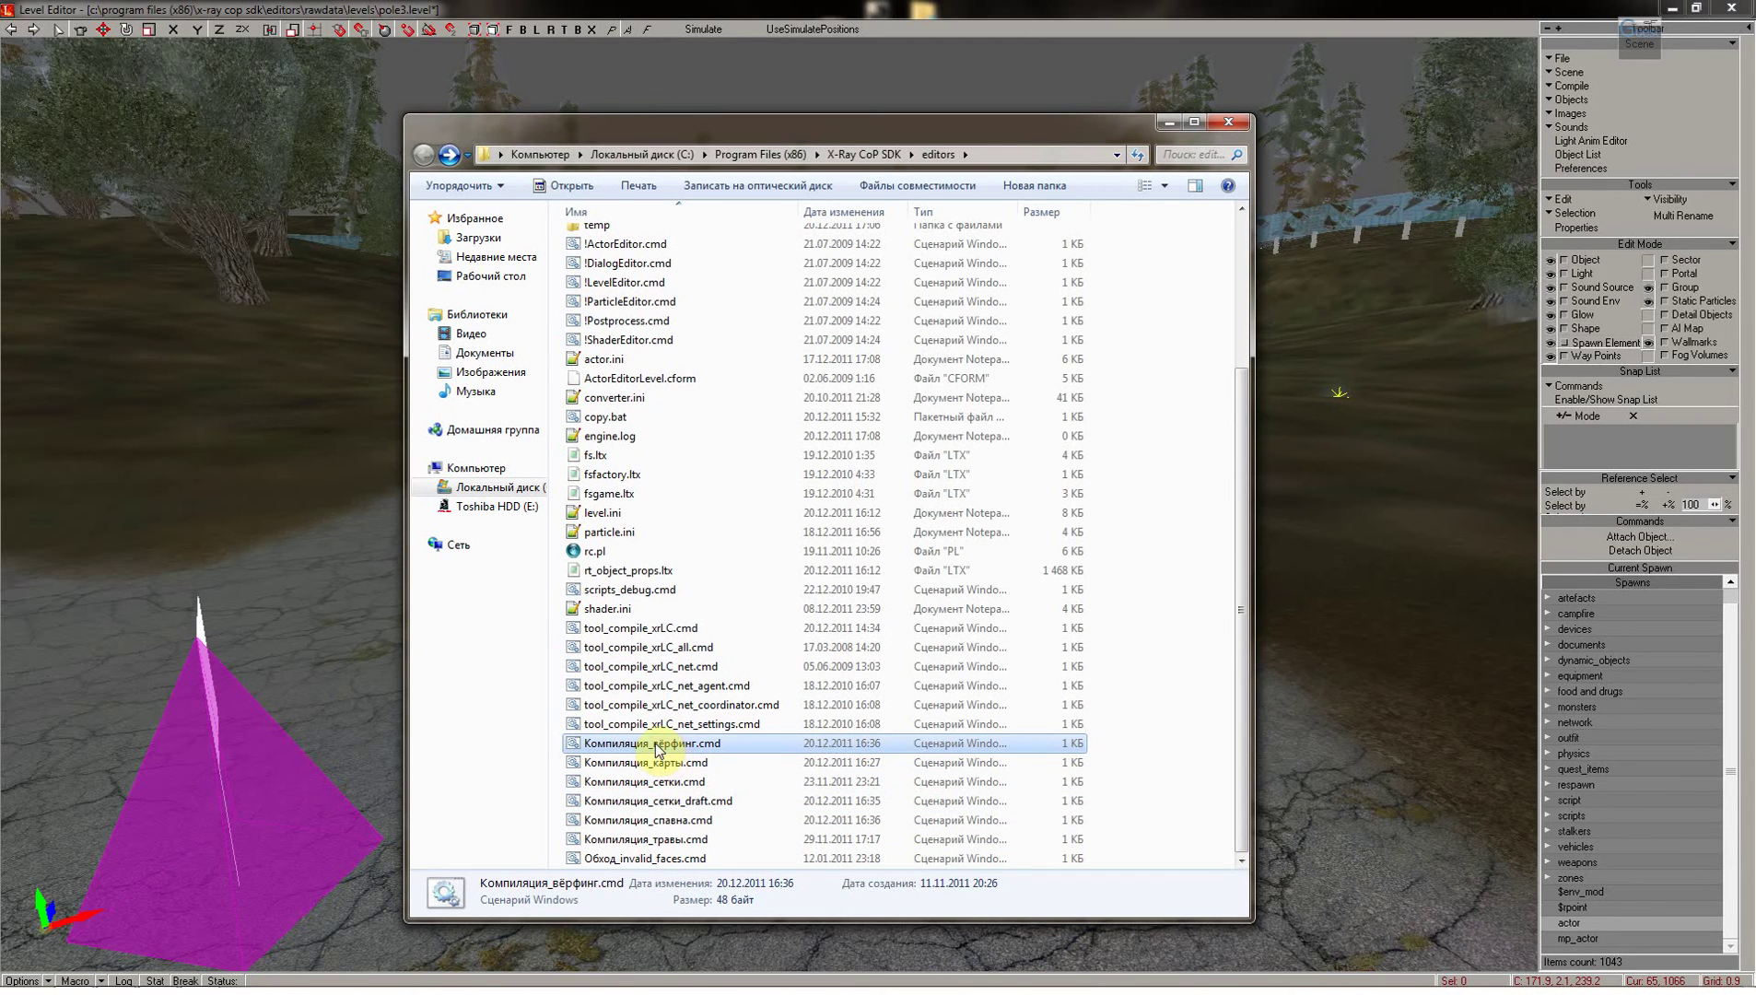
{"action": "double_click", "coordinate": [675, 746]}
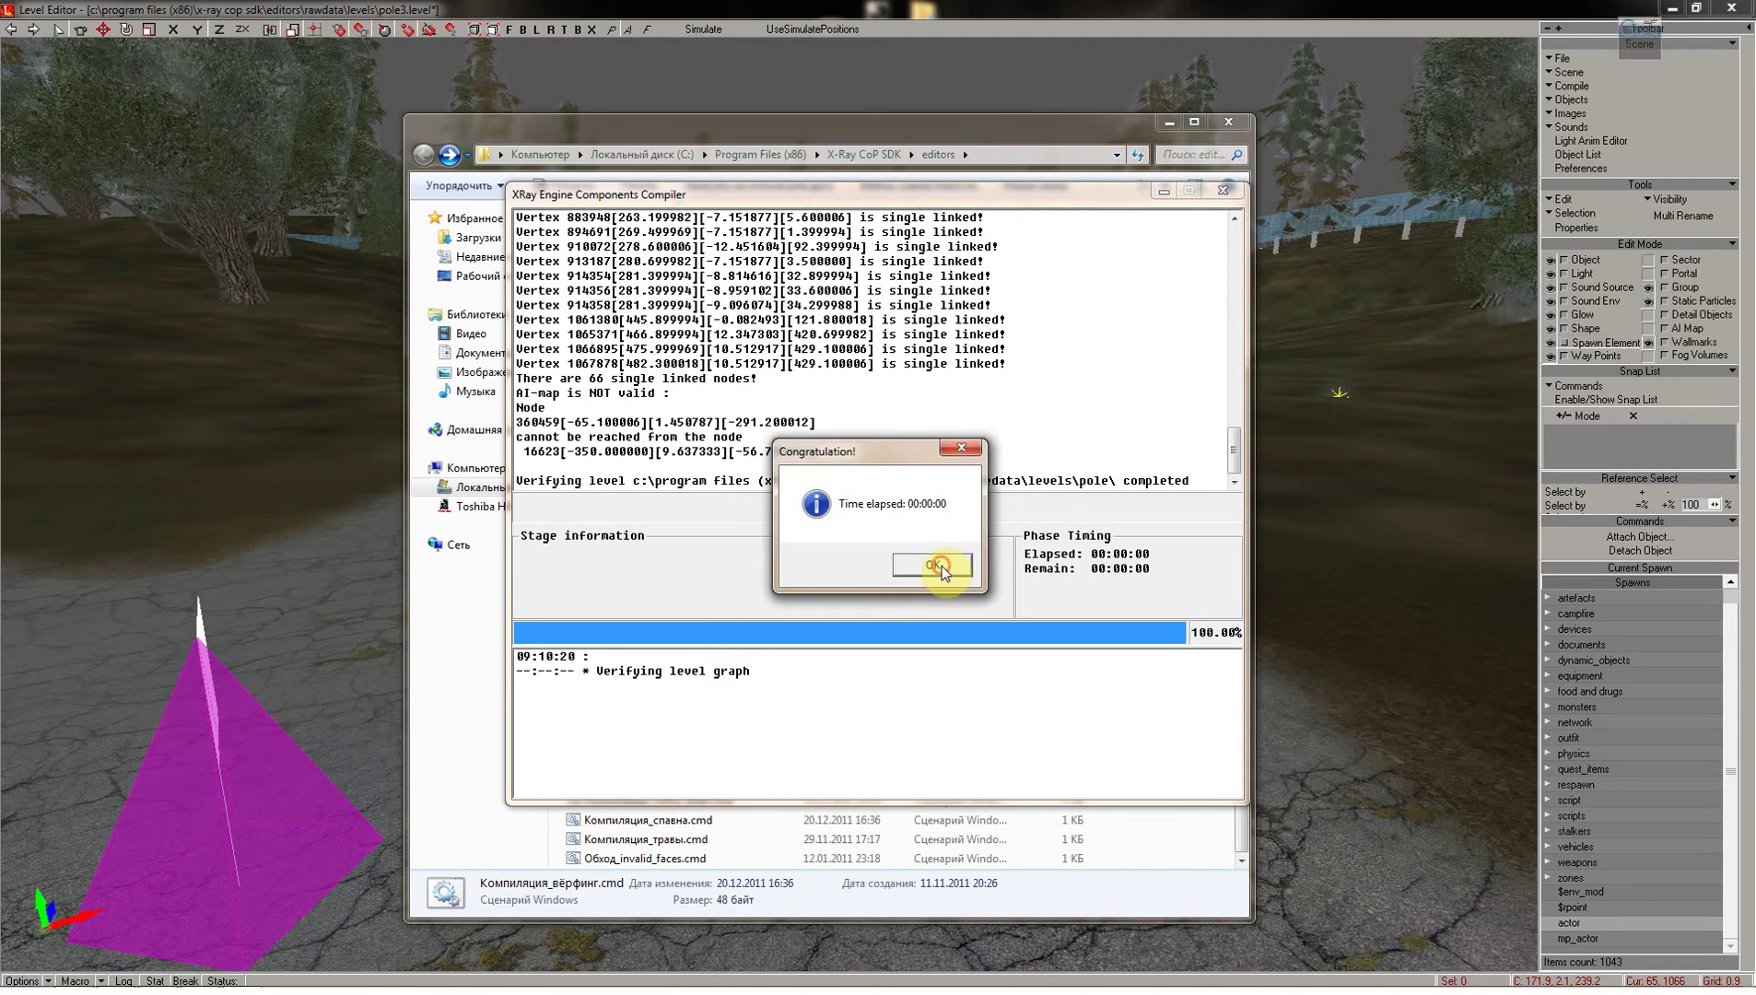
{"action": "left_click", "coordinate": [940, 564]}
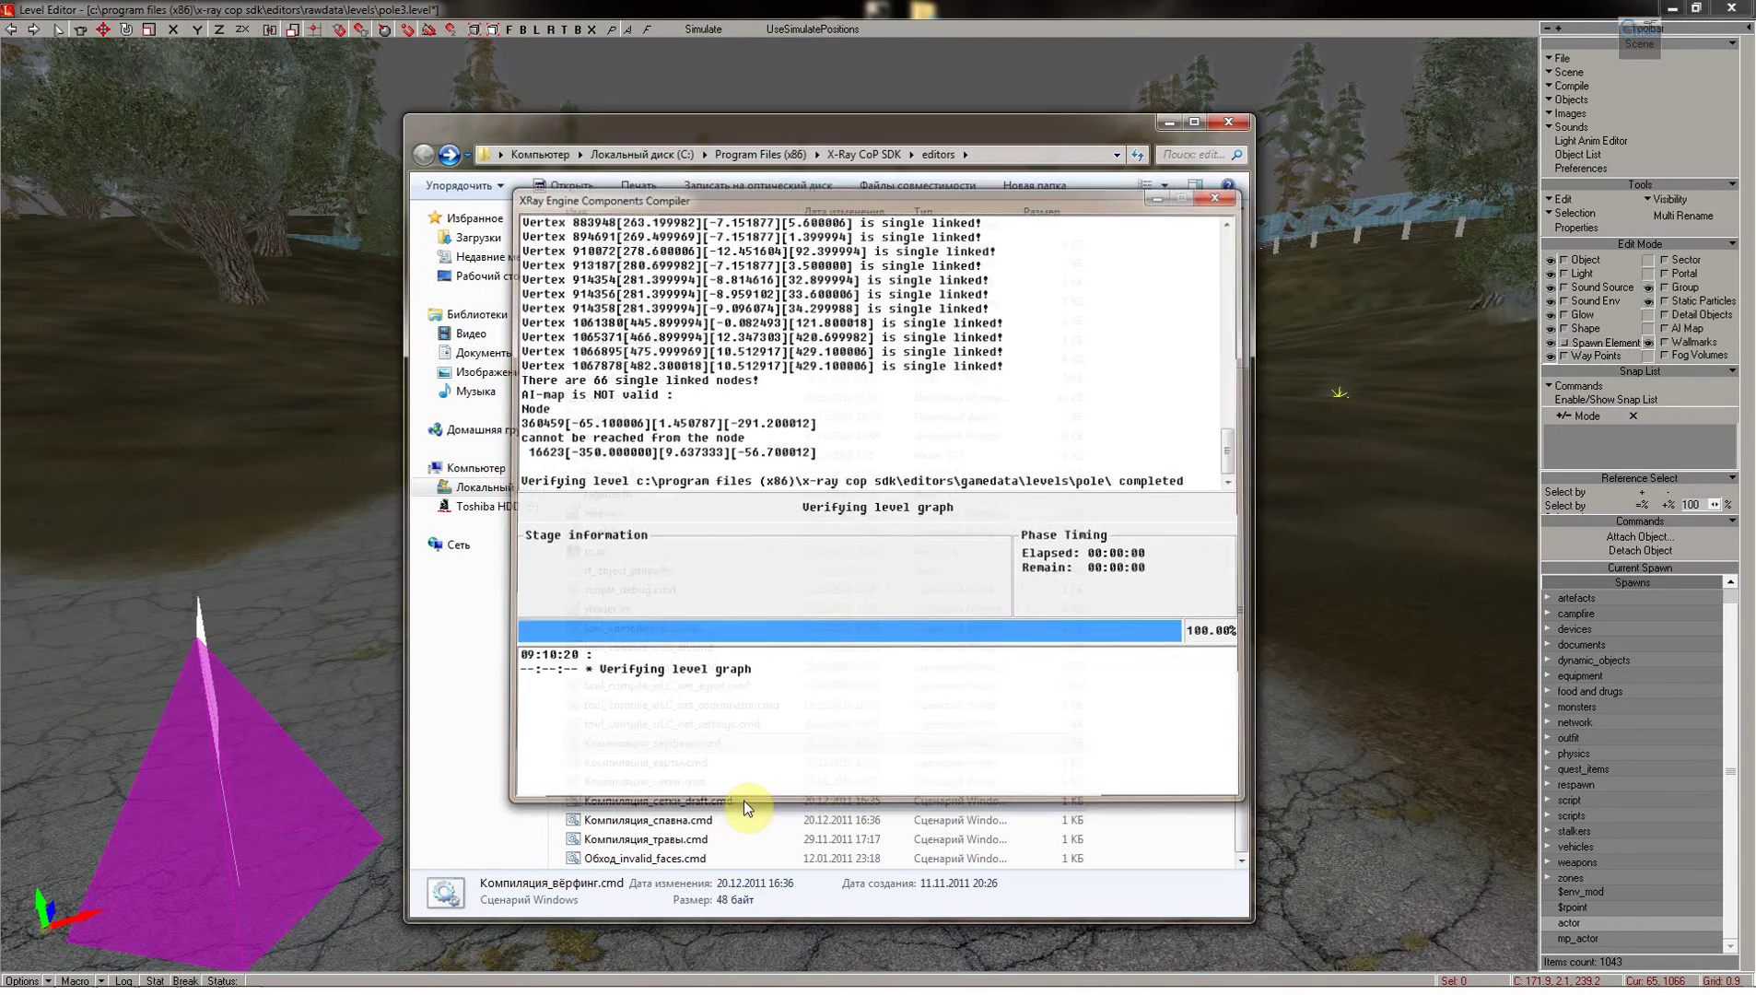
{"action": "left_click", "coordinate": [673, 820]}
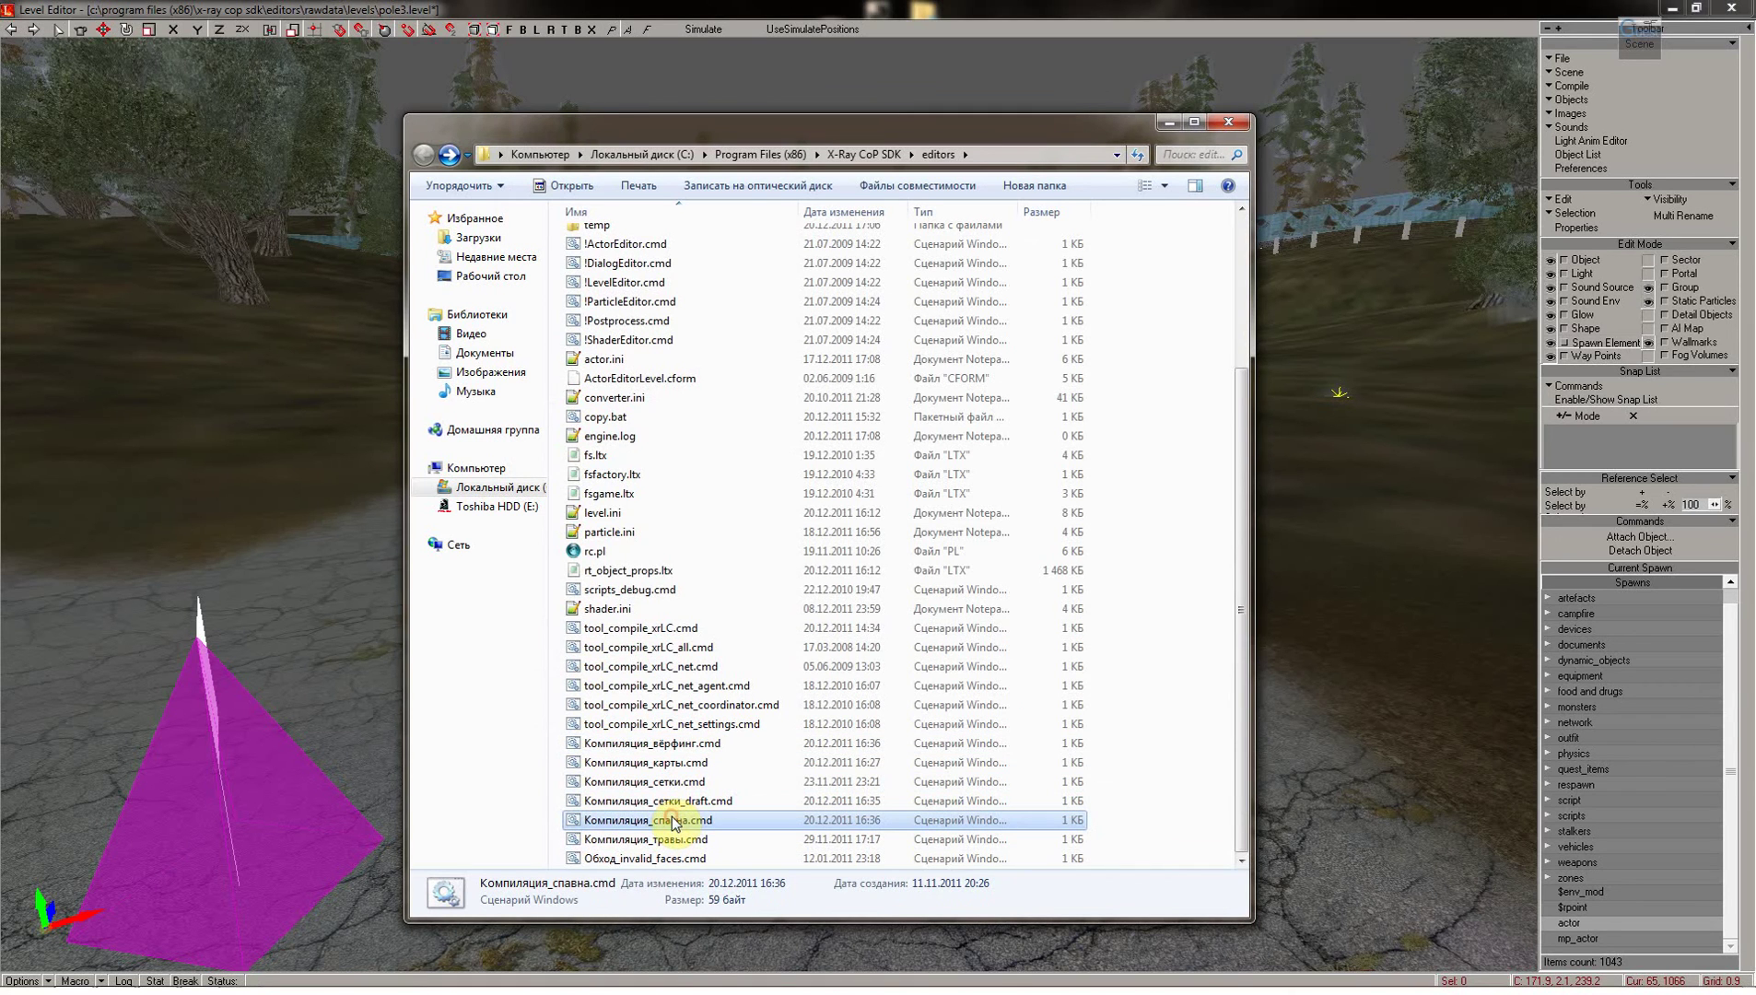
In gamedata\configs, select game_graphs, game_levels, game_levels_music and game_maps_single.ltx for review
{"action": "scroll", "coordinate": [769, 455], "scroll_direction": "up", "scroll_amount": 3}
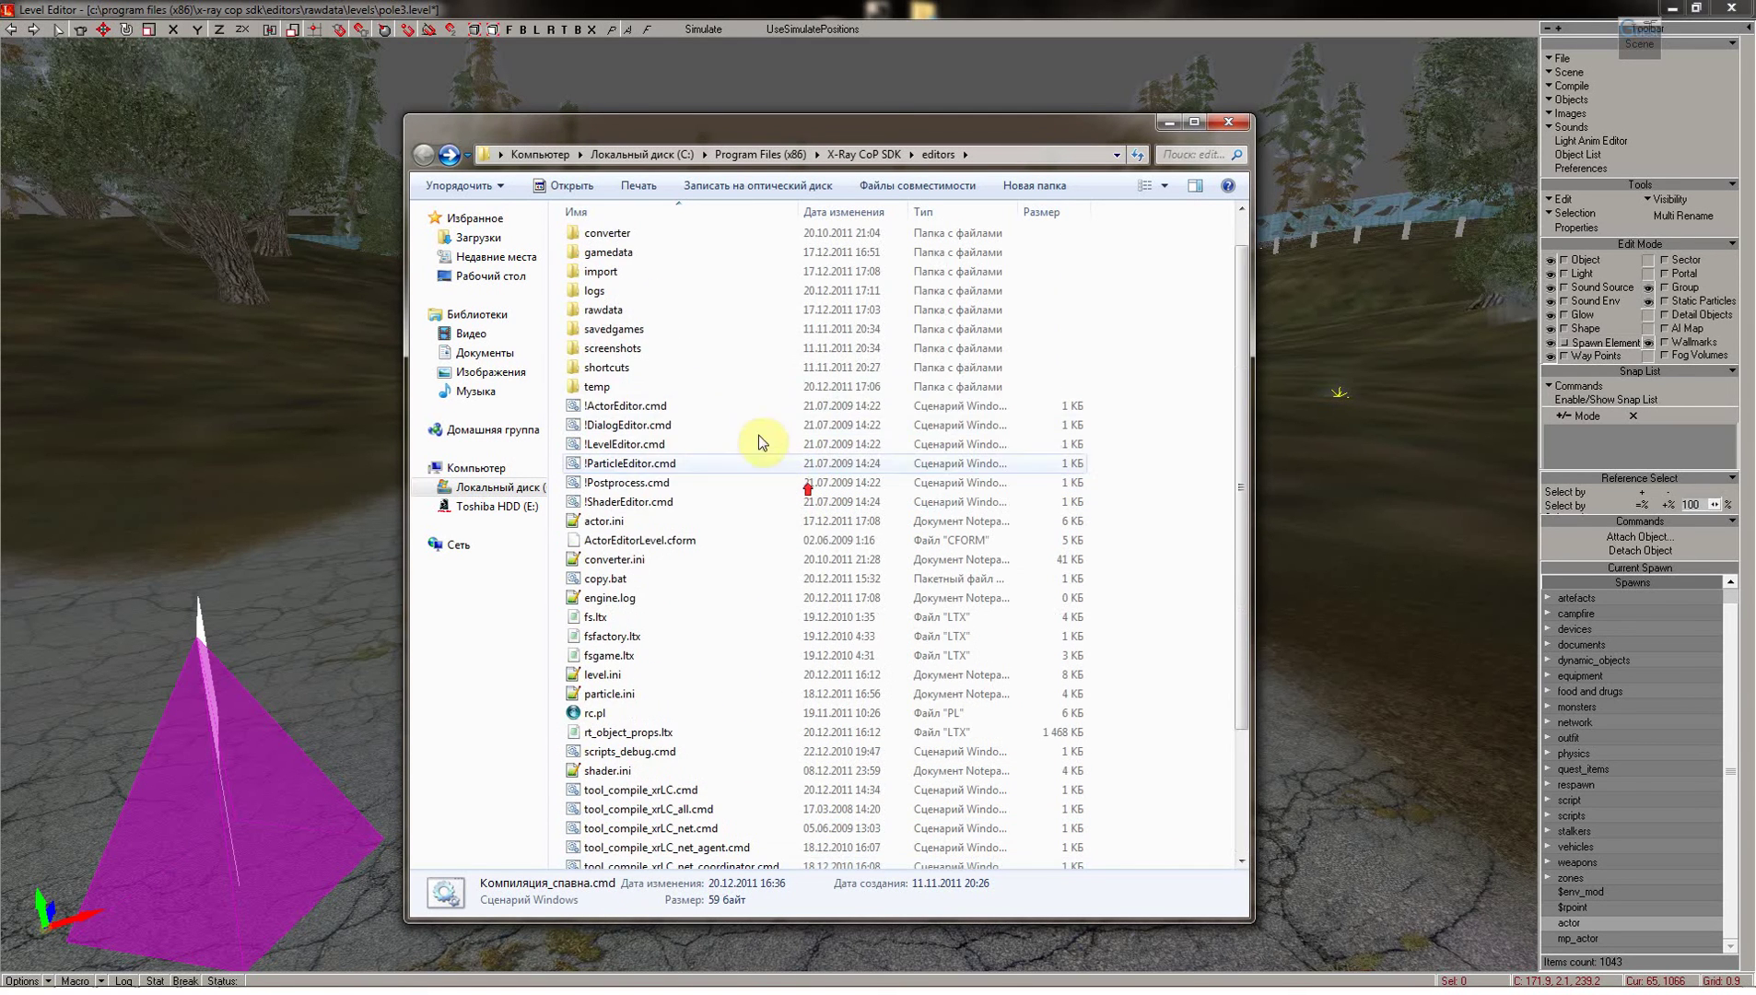
{"action": "scroll", "coordinate": [658, 317], "scroll_direction": "up", "scroll_amount": 1}
{"action": "left_click", "coordinate": [627, 299]}
{"action": "double_click", "coordinate": [629, 304]}
{"action": "double_click", "coordinate": [617, 276]}
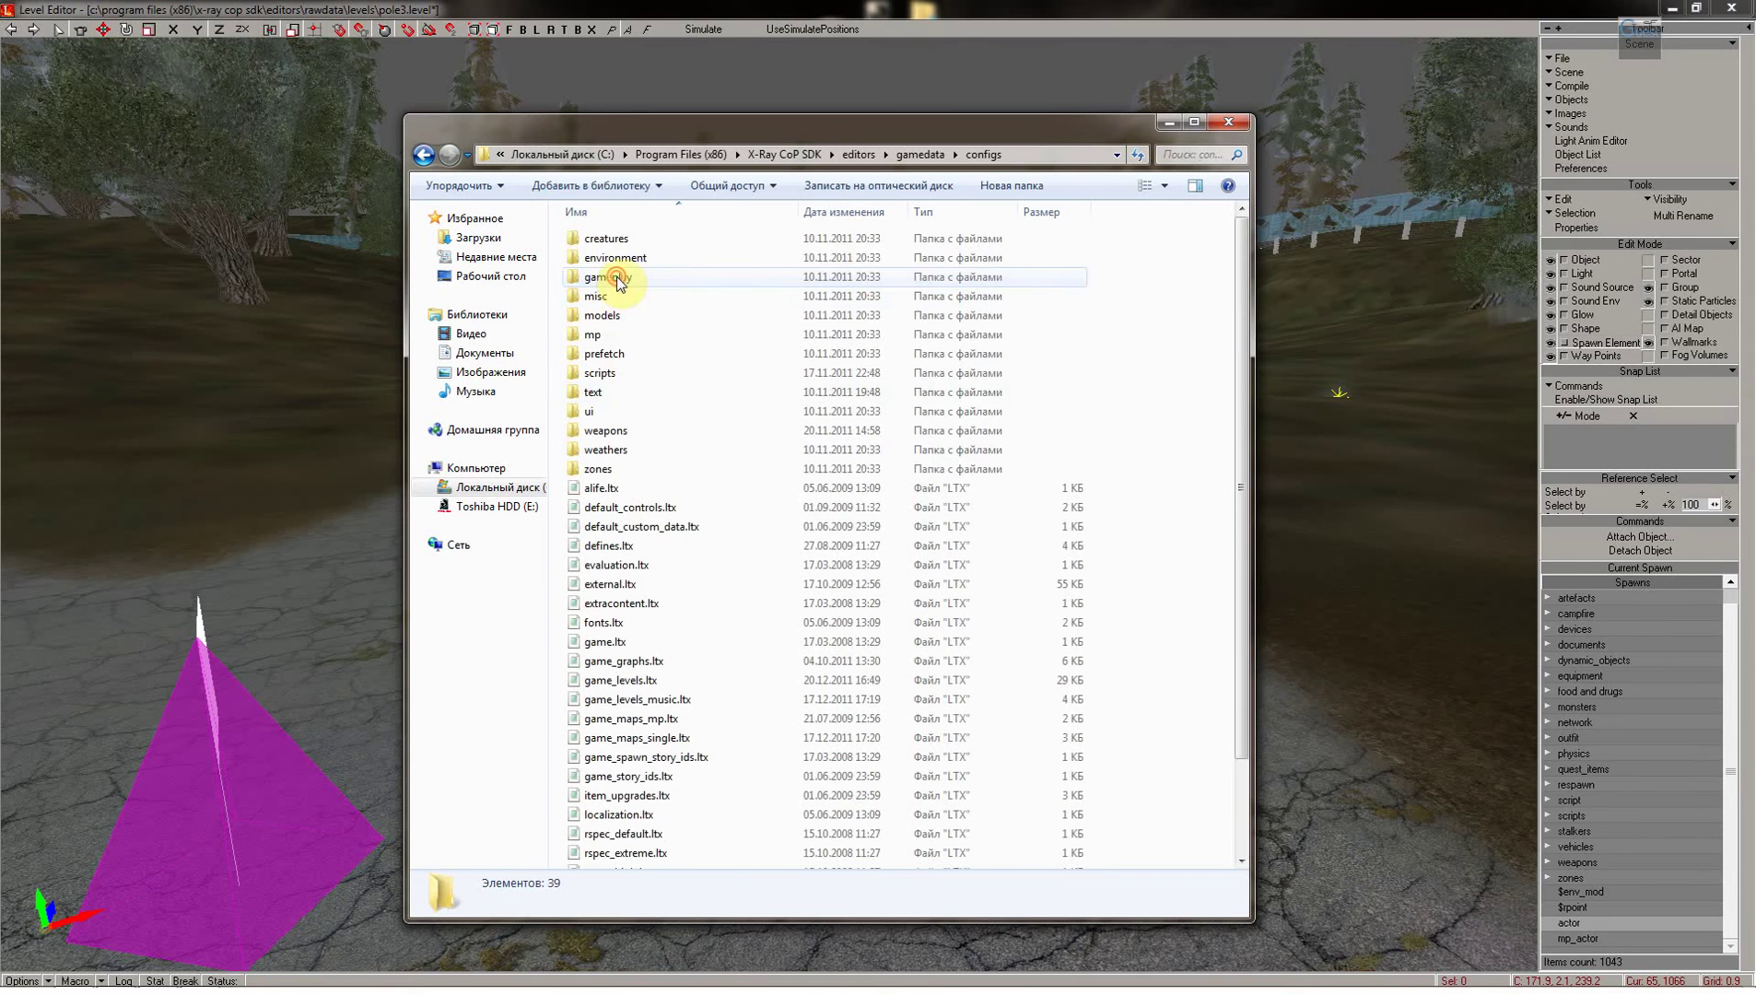
{"action": "scroll", "coordinate": [643, 568], "scroll_direction": "down", "scroll_amount": 2}
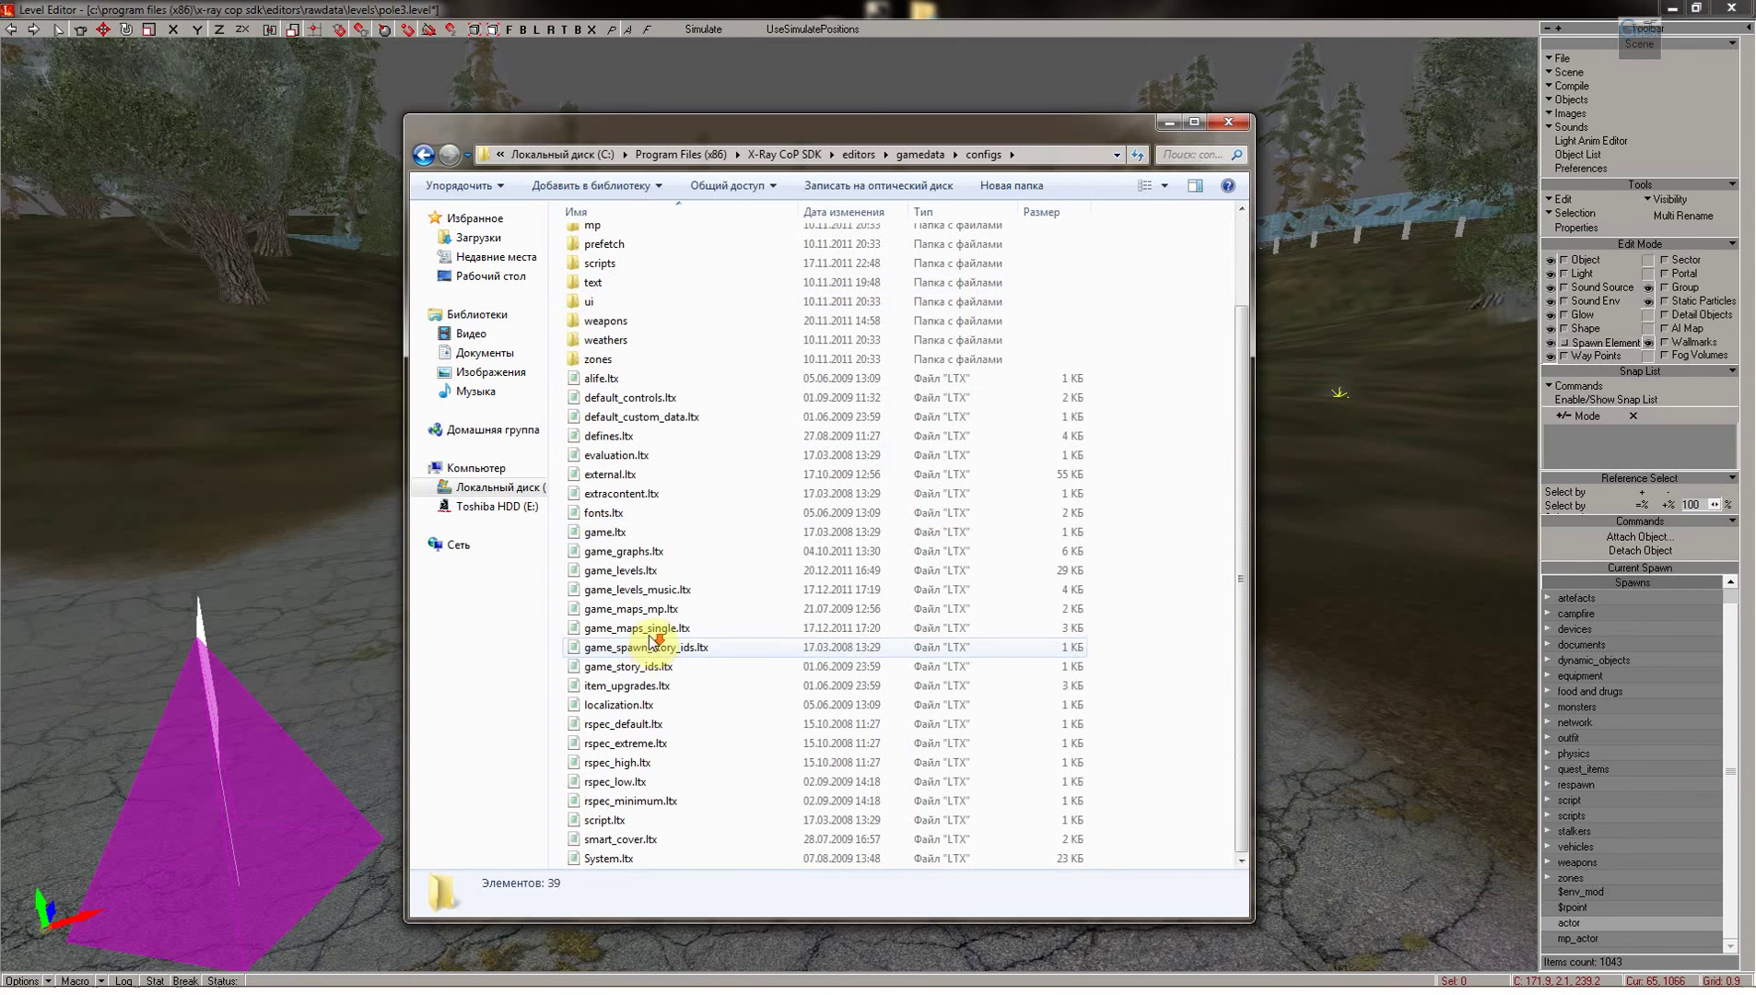
{"action": "left_click", "coordinate": [644, 557]}
{"action": "left_click", "coordinate": [648, 571], "text": "ctrl"}
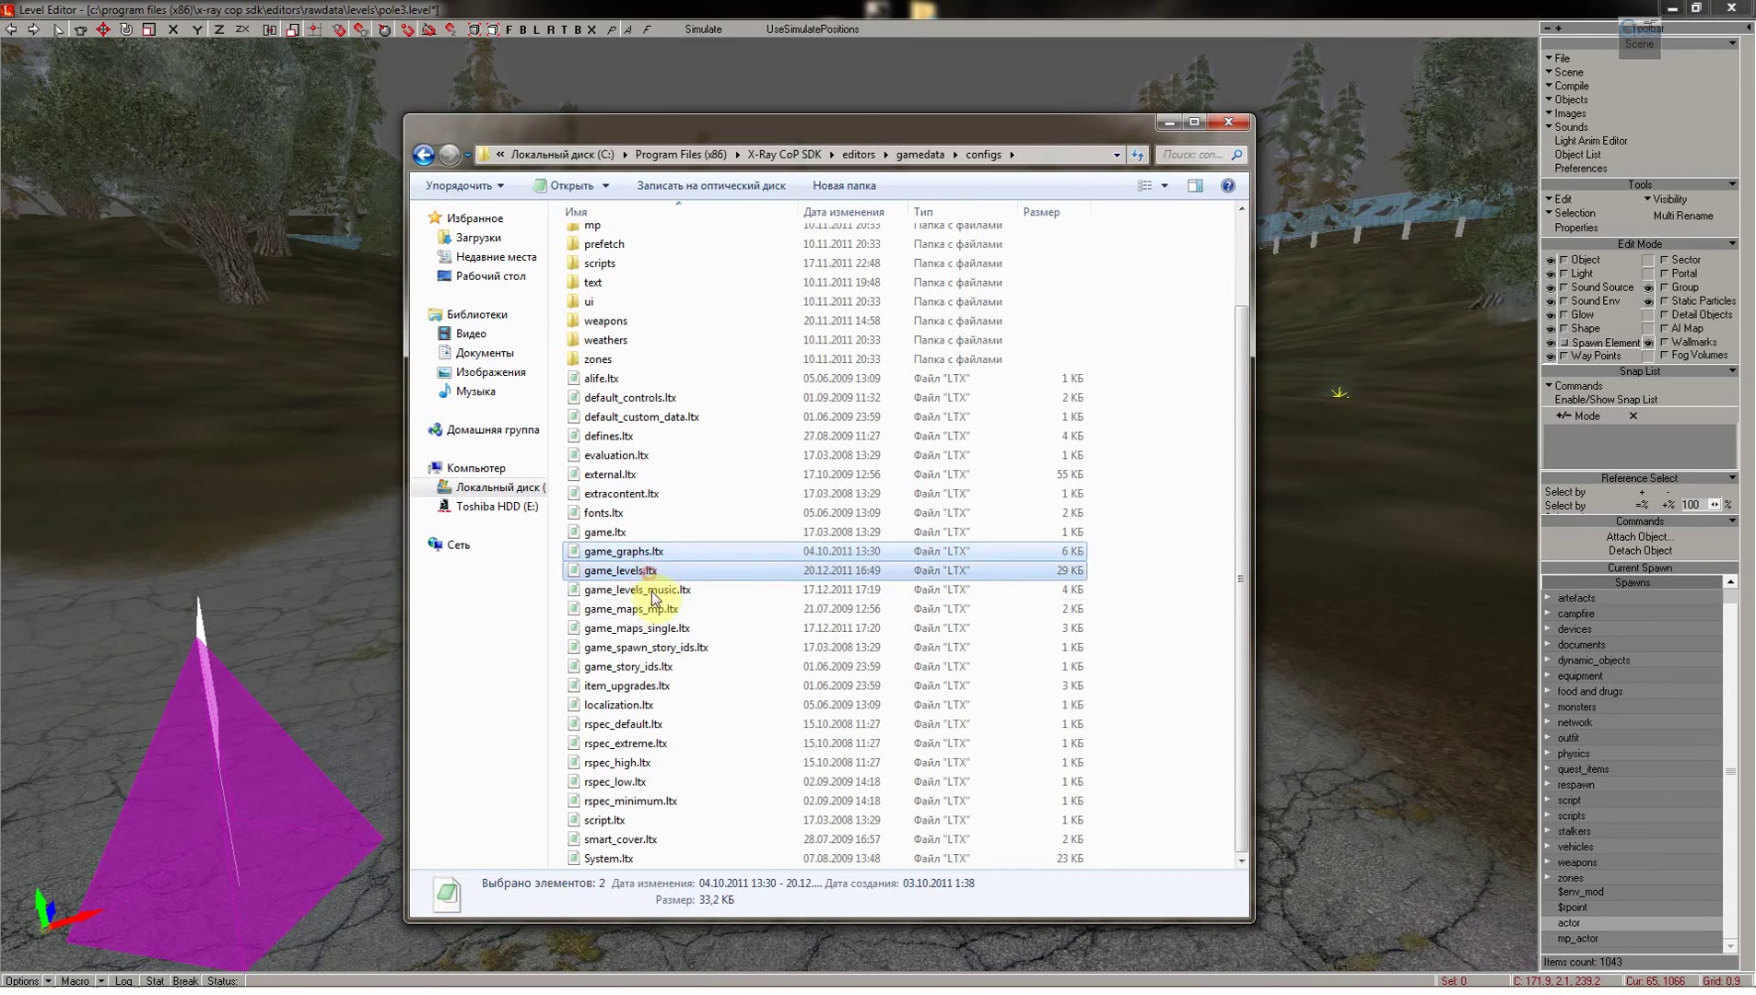
{"action": "left_click", "coordinate": [652, 590], "text": "ctrl"}
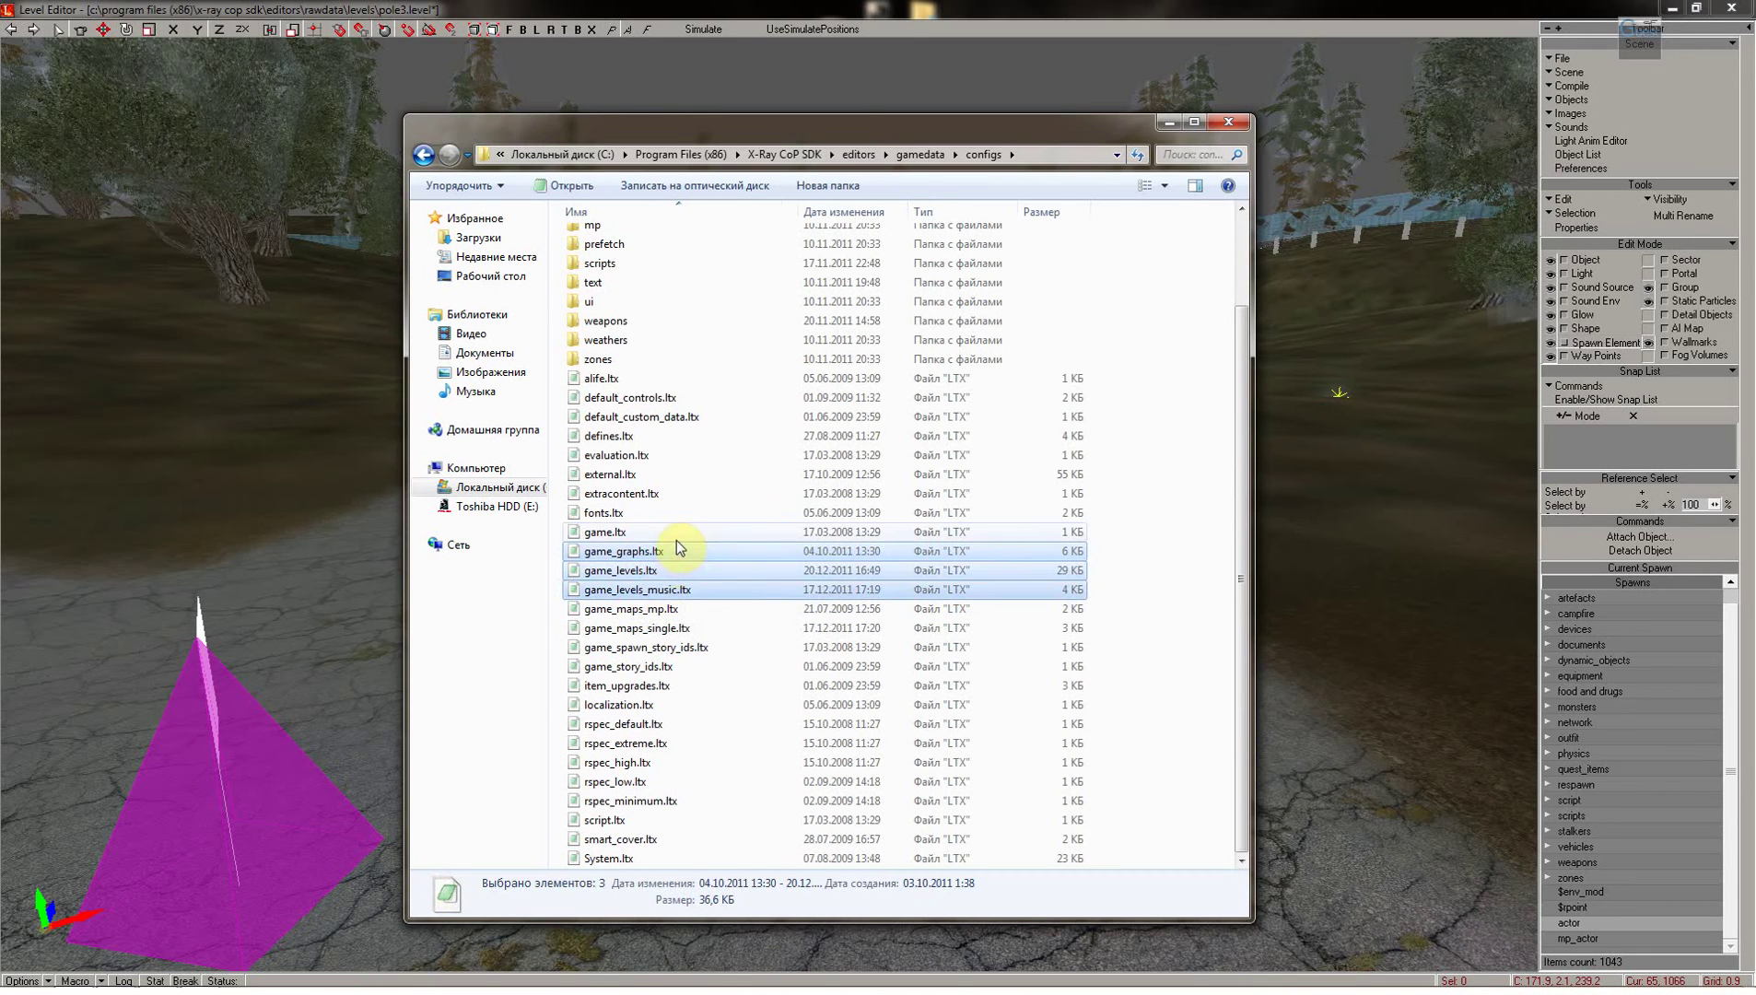
{"action": "left_click", "coordinate": [663, 632], "text": "ctrl"}
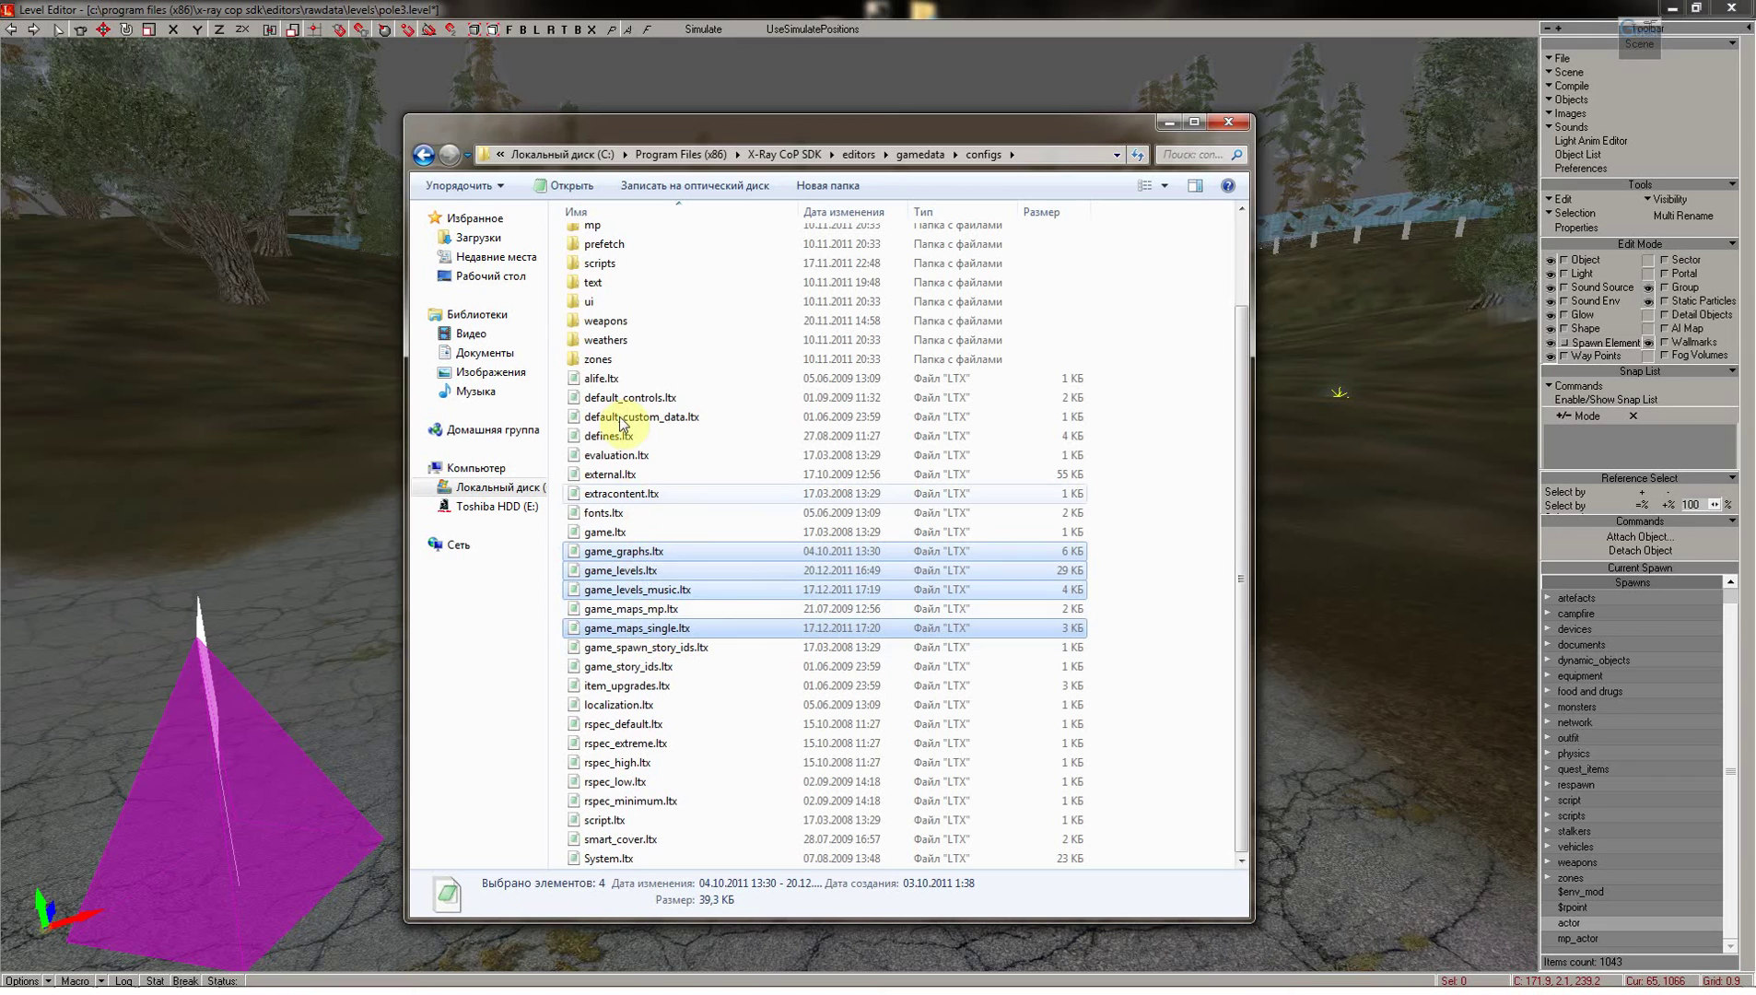
Back in the editors folder, run Компиляция_спавна.cmd to compile the spawn for pole
{"action": "left_click", "coordinate": [422, 158]}
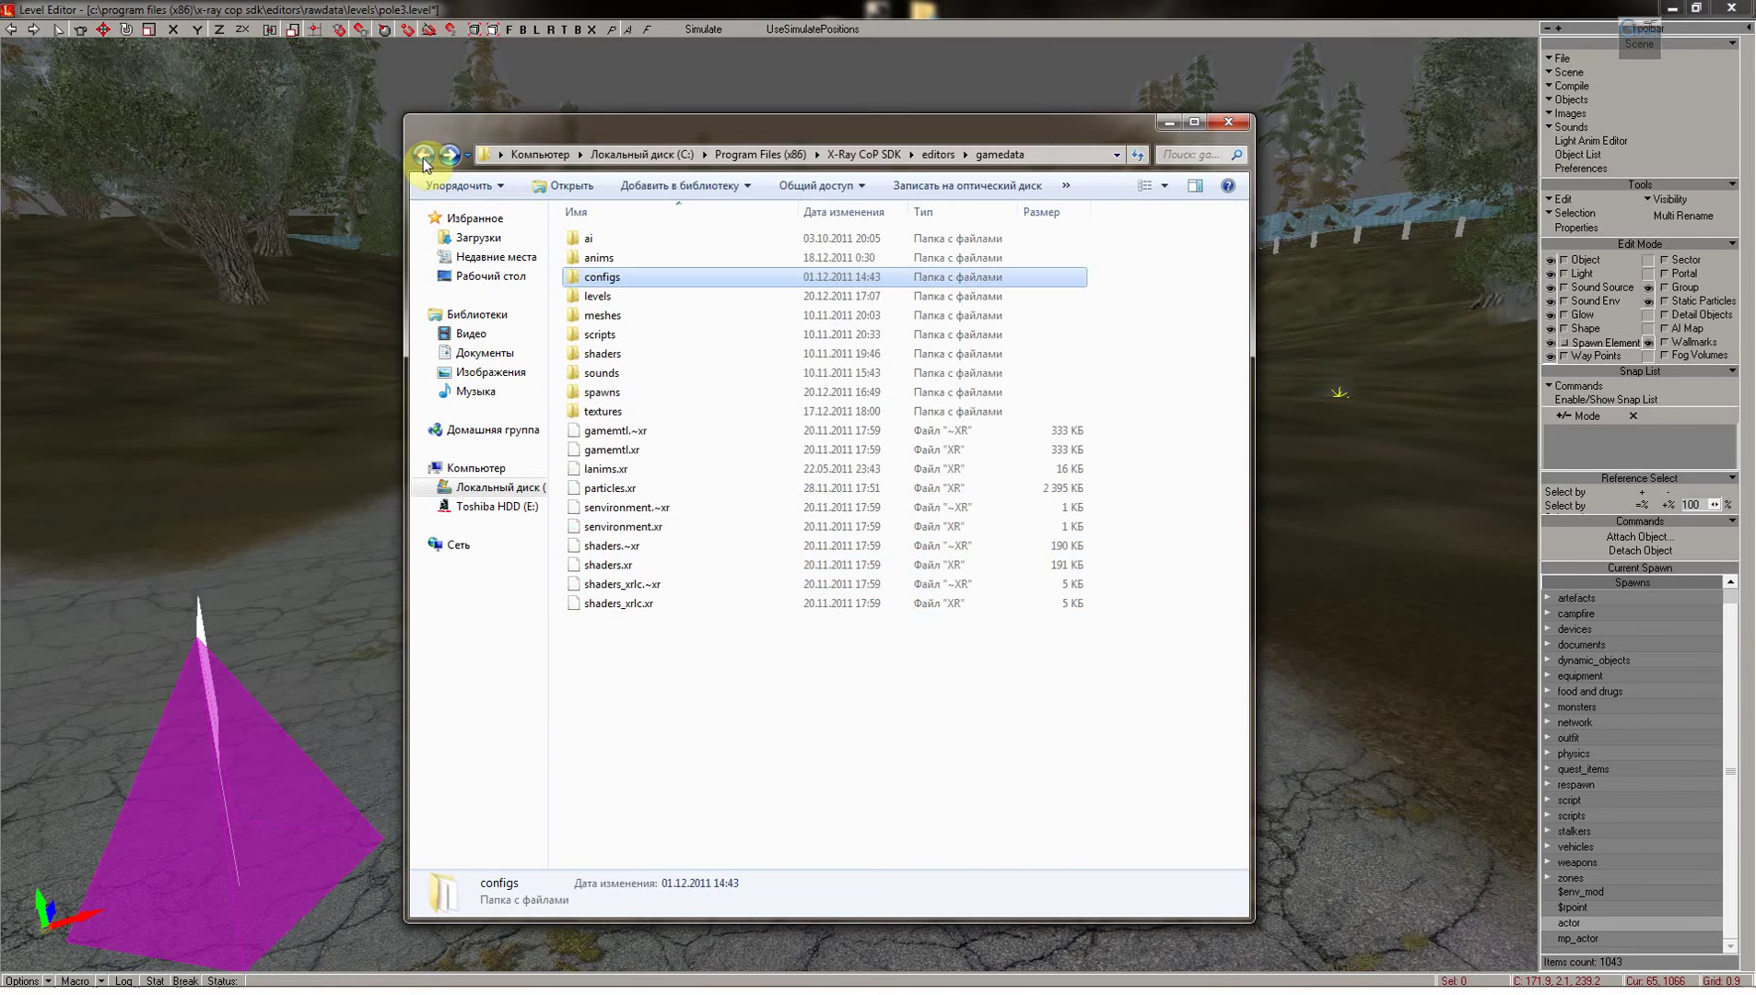
{"action": "left_click", "coordinate": [423, 157]}
{"action": "scroll", "coordinate": [727, 783], "scroll_direction": "down", "scroll_amount": 3}
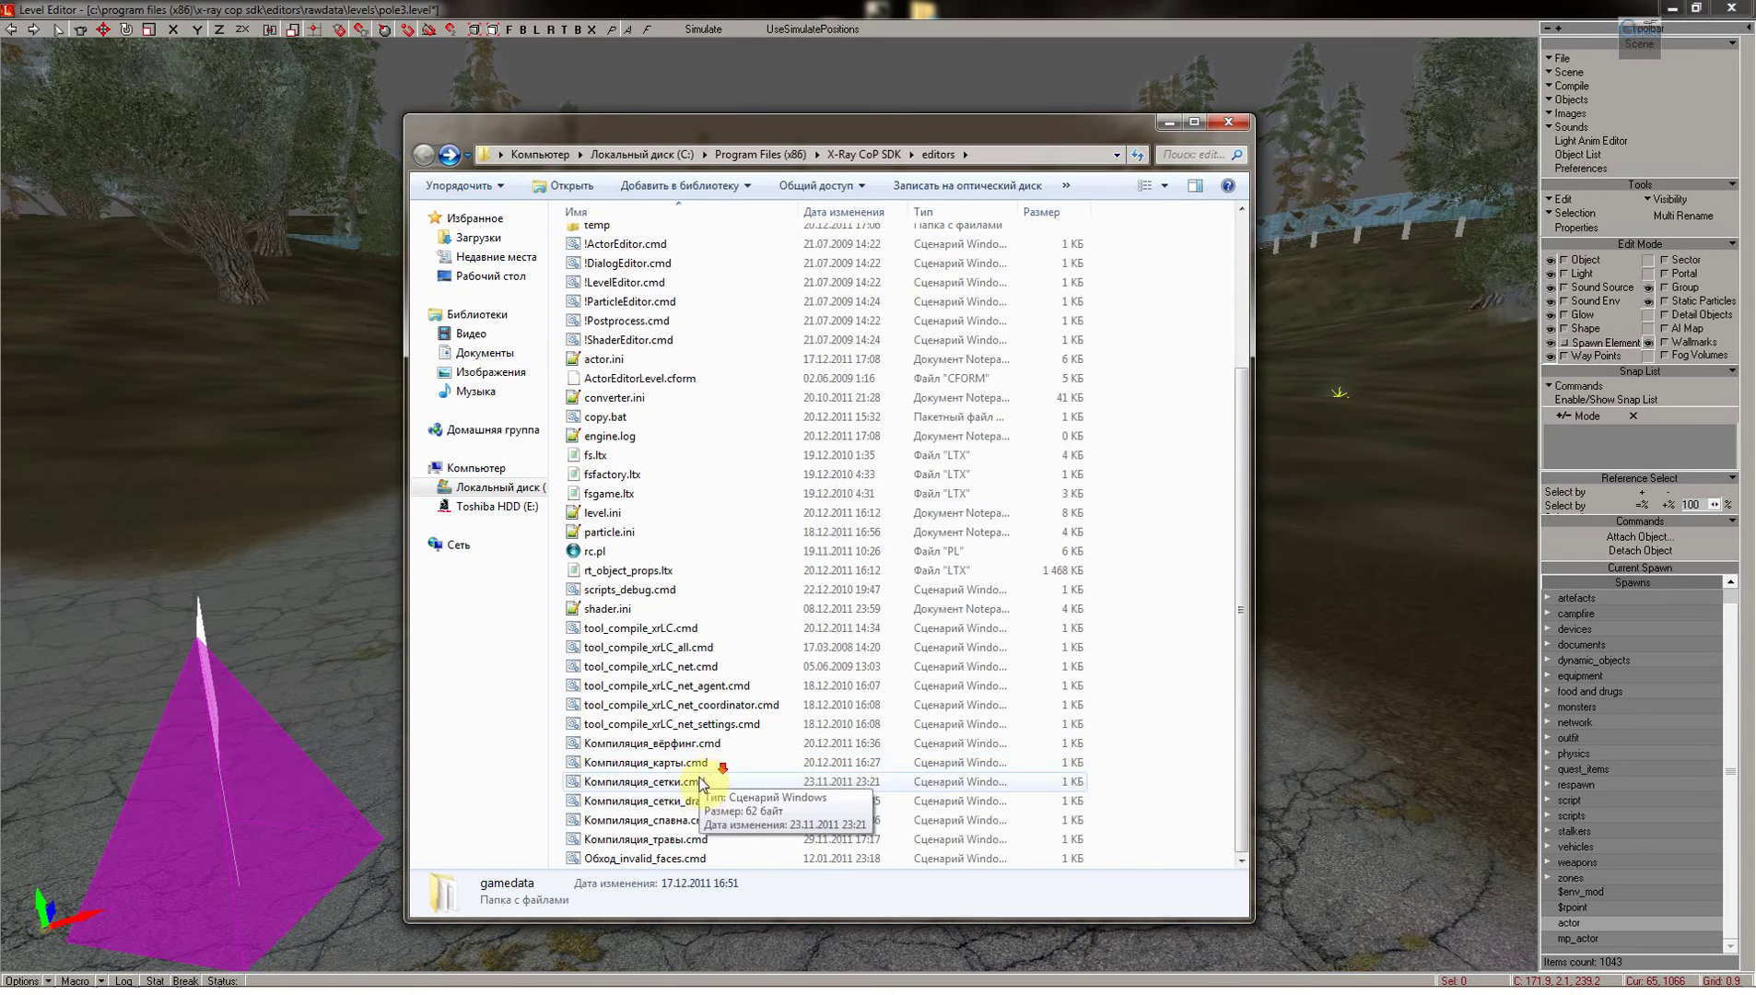
{"action": "left_click", "coordinate": [683, 822]}
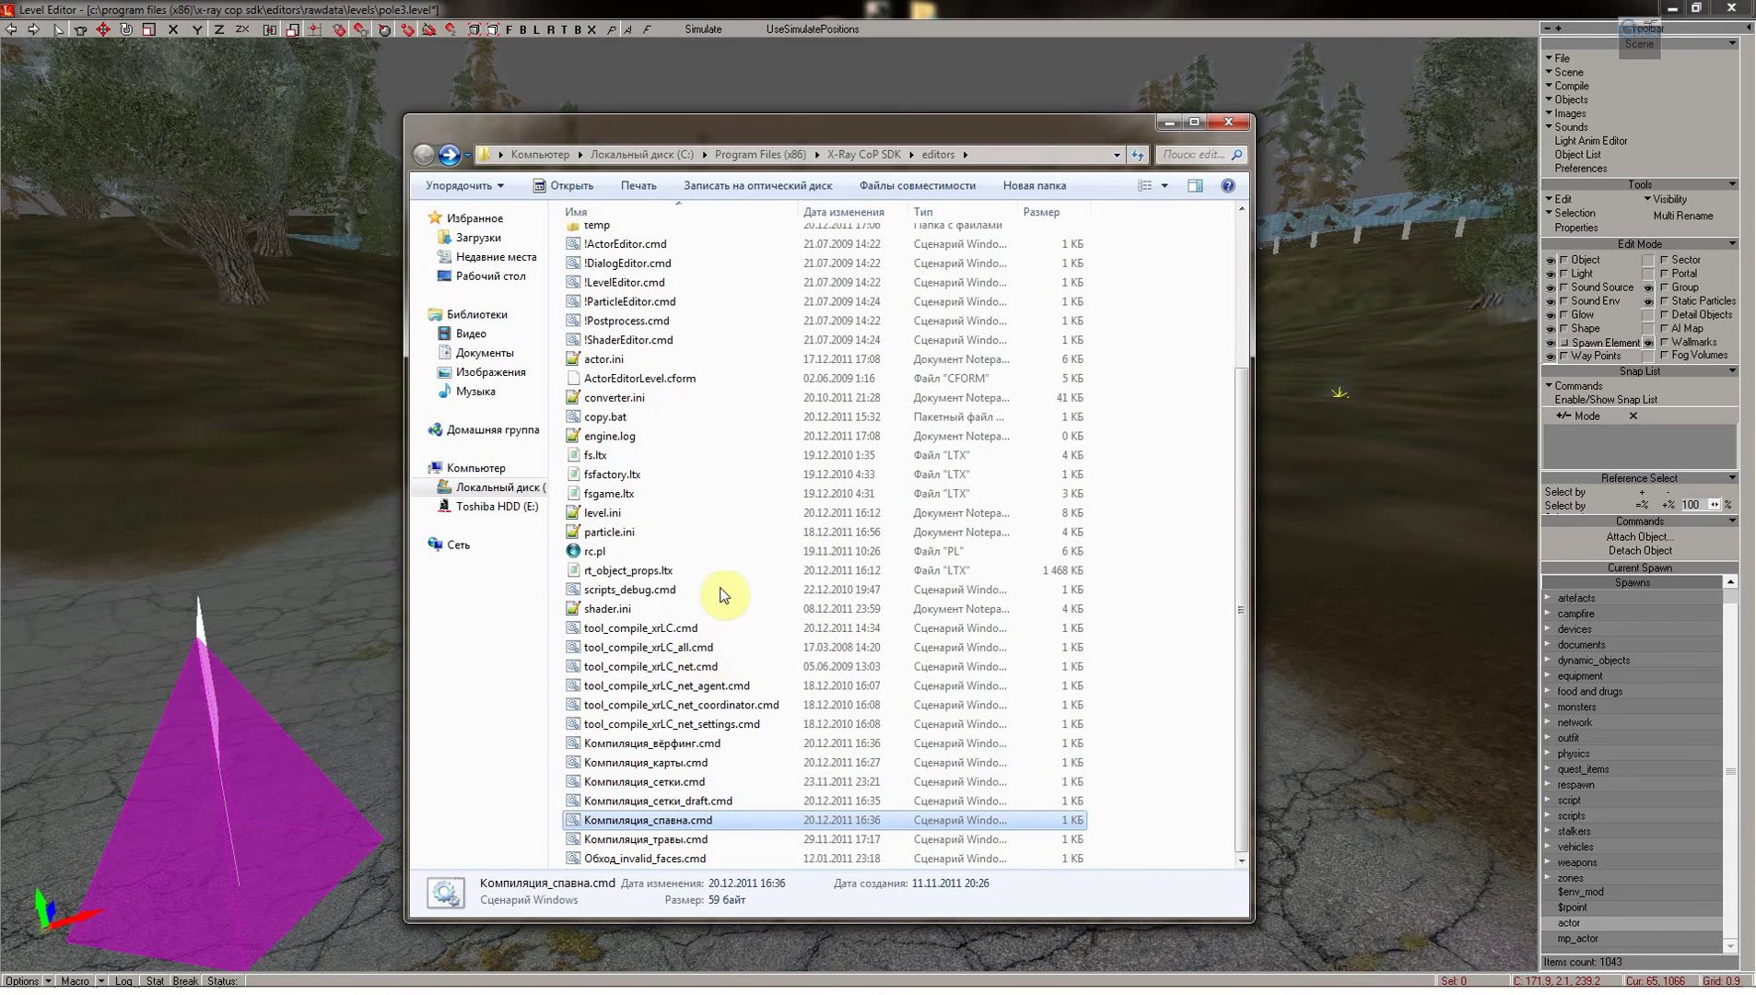
{"action": "key", "text": "Return"}
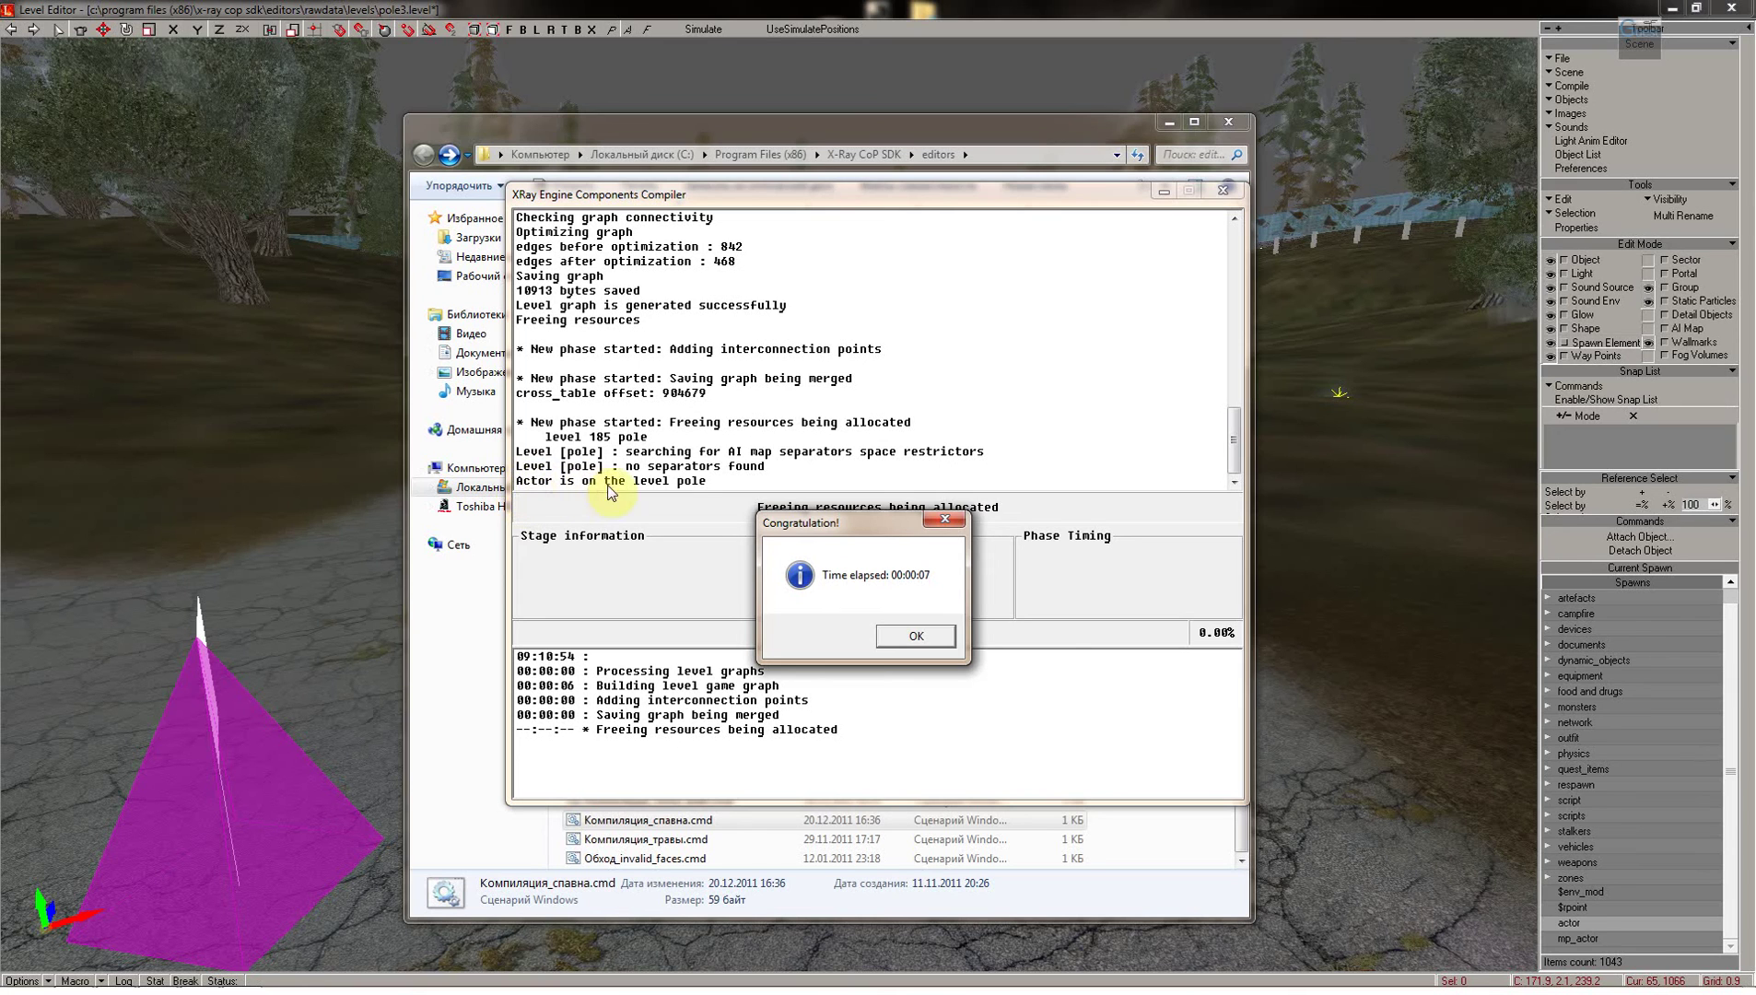
Move the spawn build's Congratulation message aside and confirm it with OK
{"action": "left_click_drag", "start_coordinate": [826, 524], "coordinate": [813, 531]}
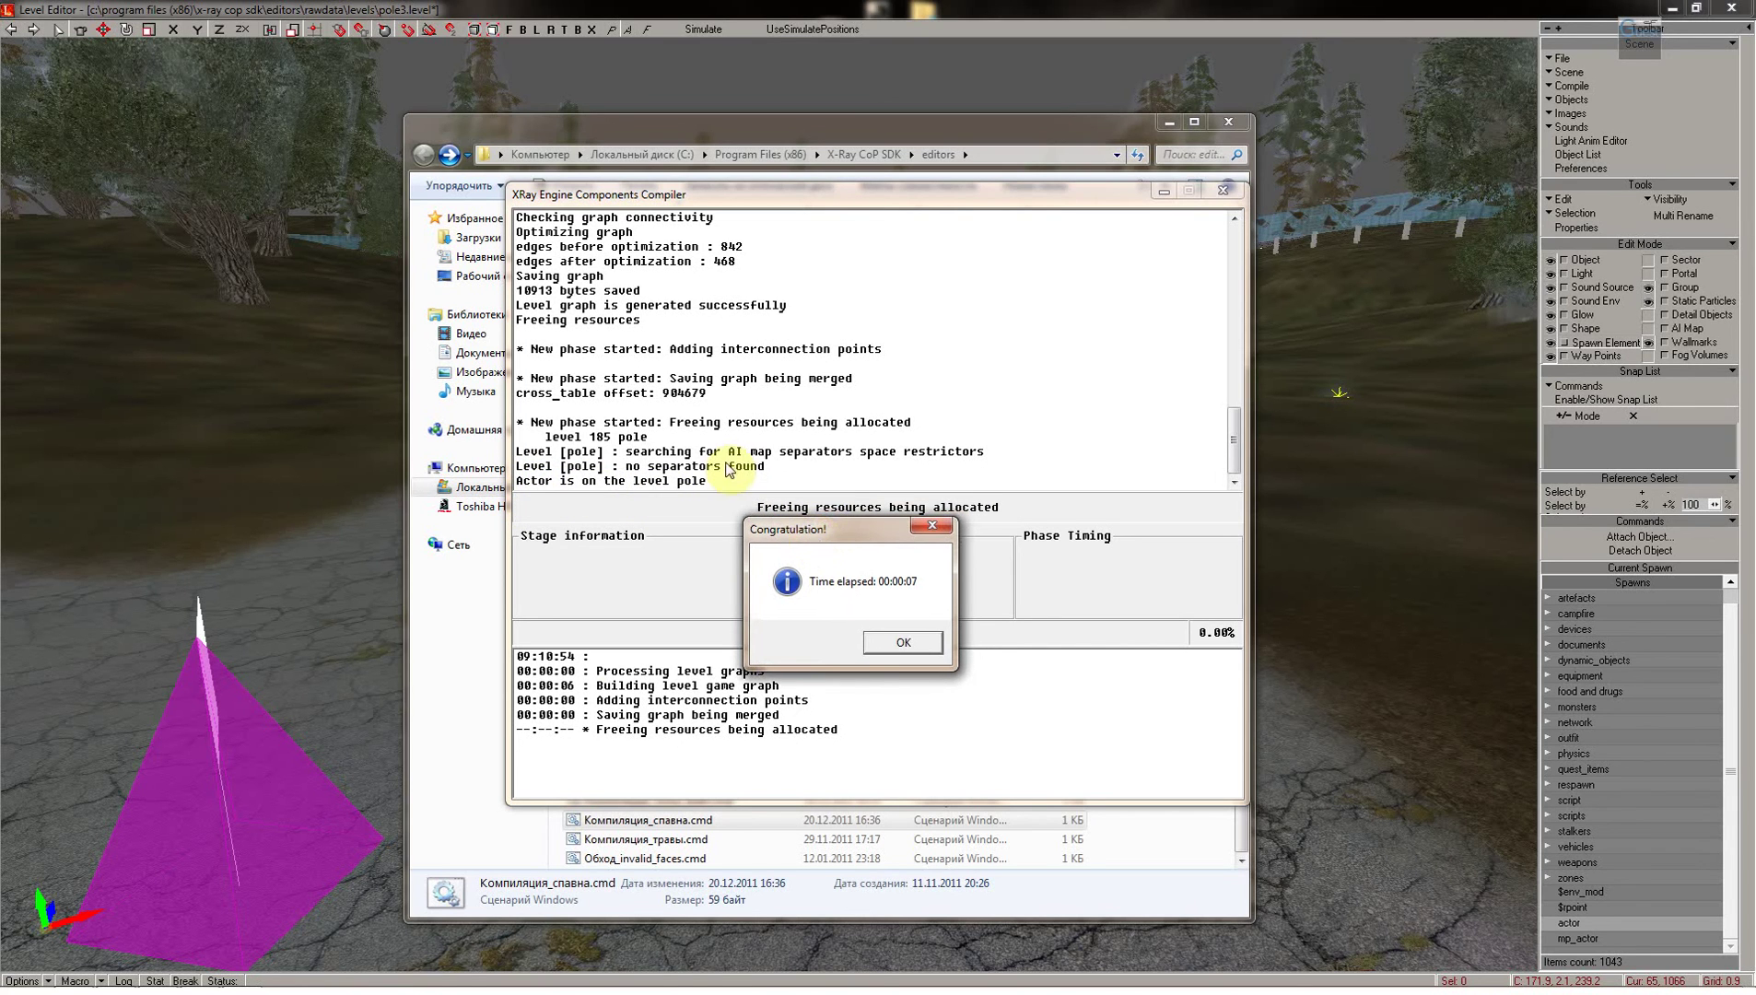
{"action": "left_click", "coordinate": [890, 642]}
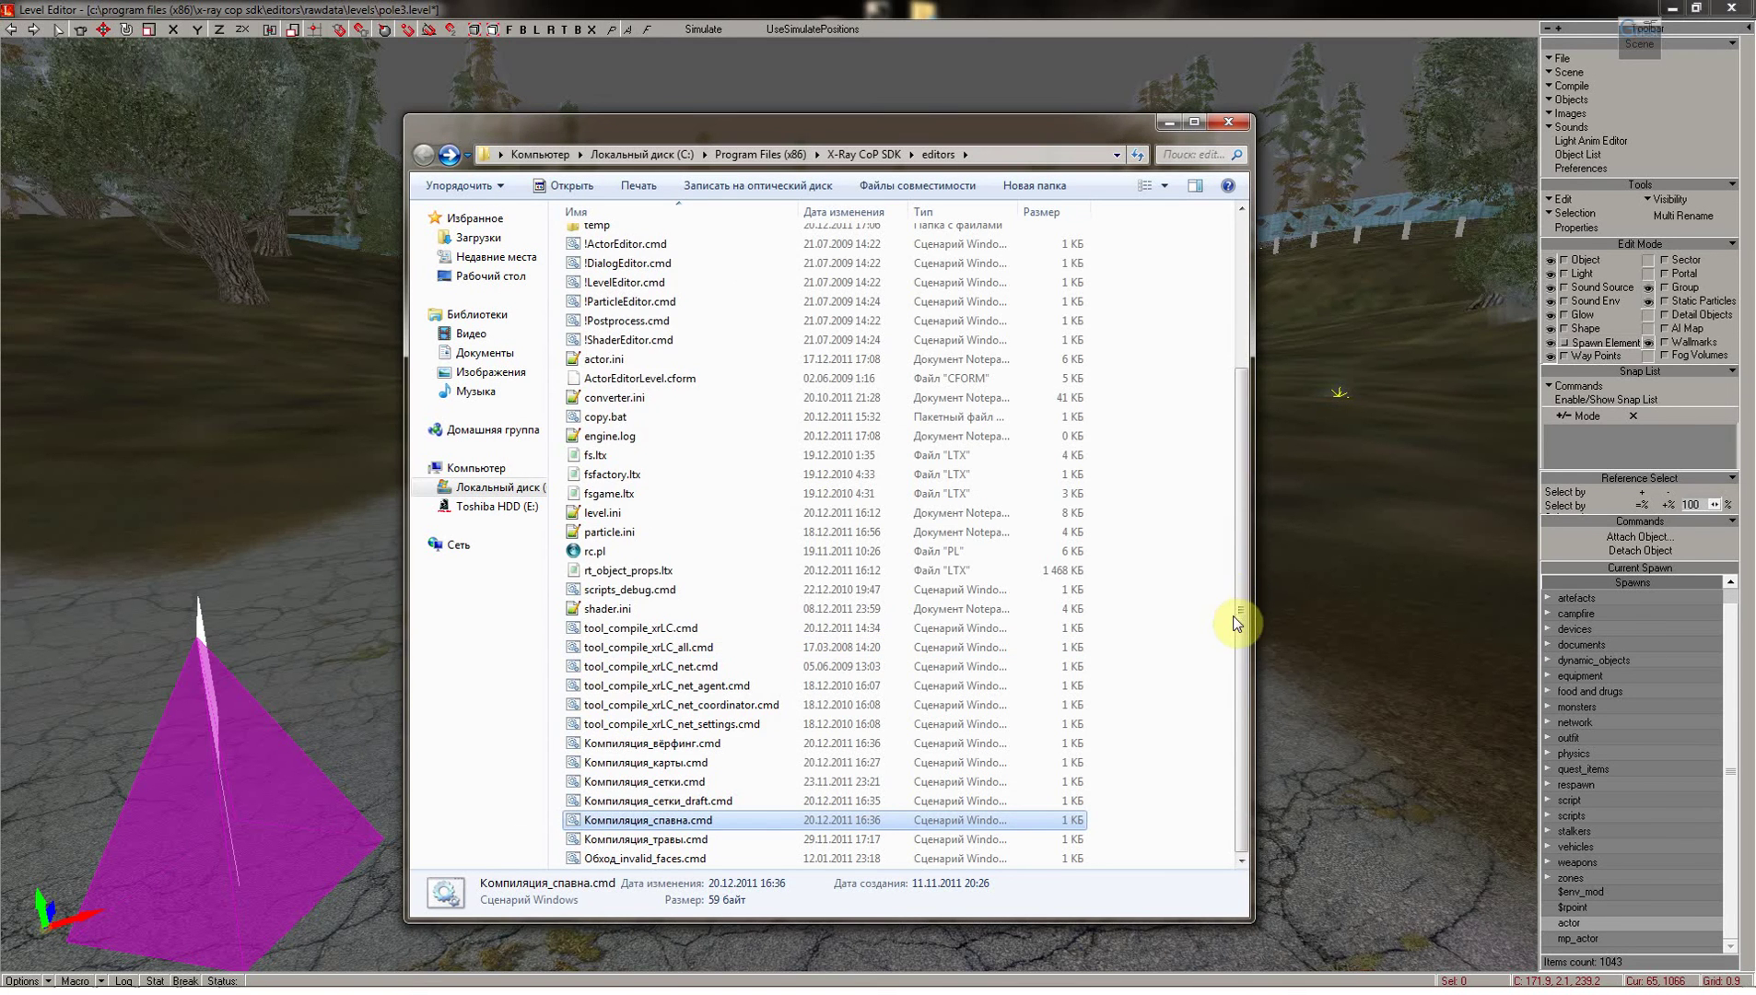
{"action": "scroll", "coordinate": [1236, 635], "scroll_direction": "up", "scroll_amount": 1}
{"action": "scroll", "coordinate": [1237, 644], "scroll_direction": "down", "scroll_amount": 2}
{"action": "left_click_drag", "start_coordinate": [1237, 679], "coordinate": [1235, 639]}
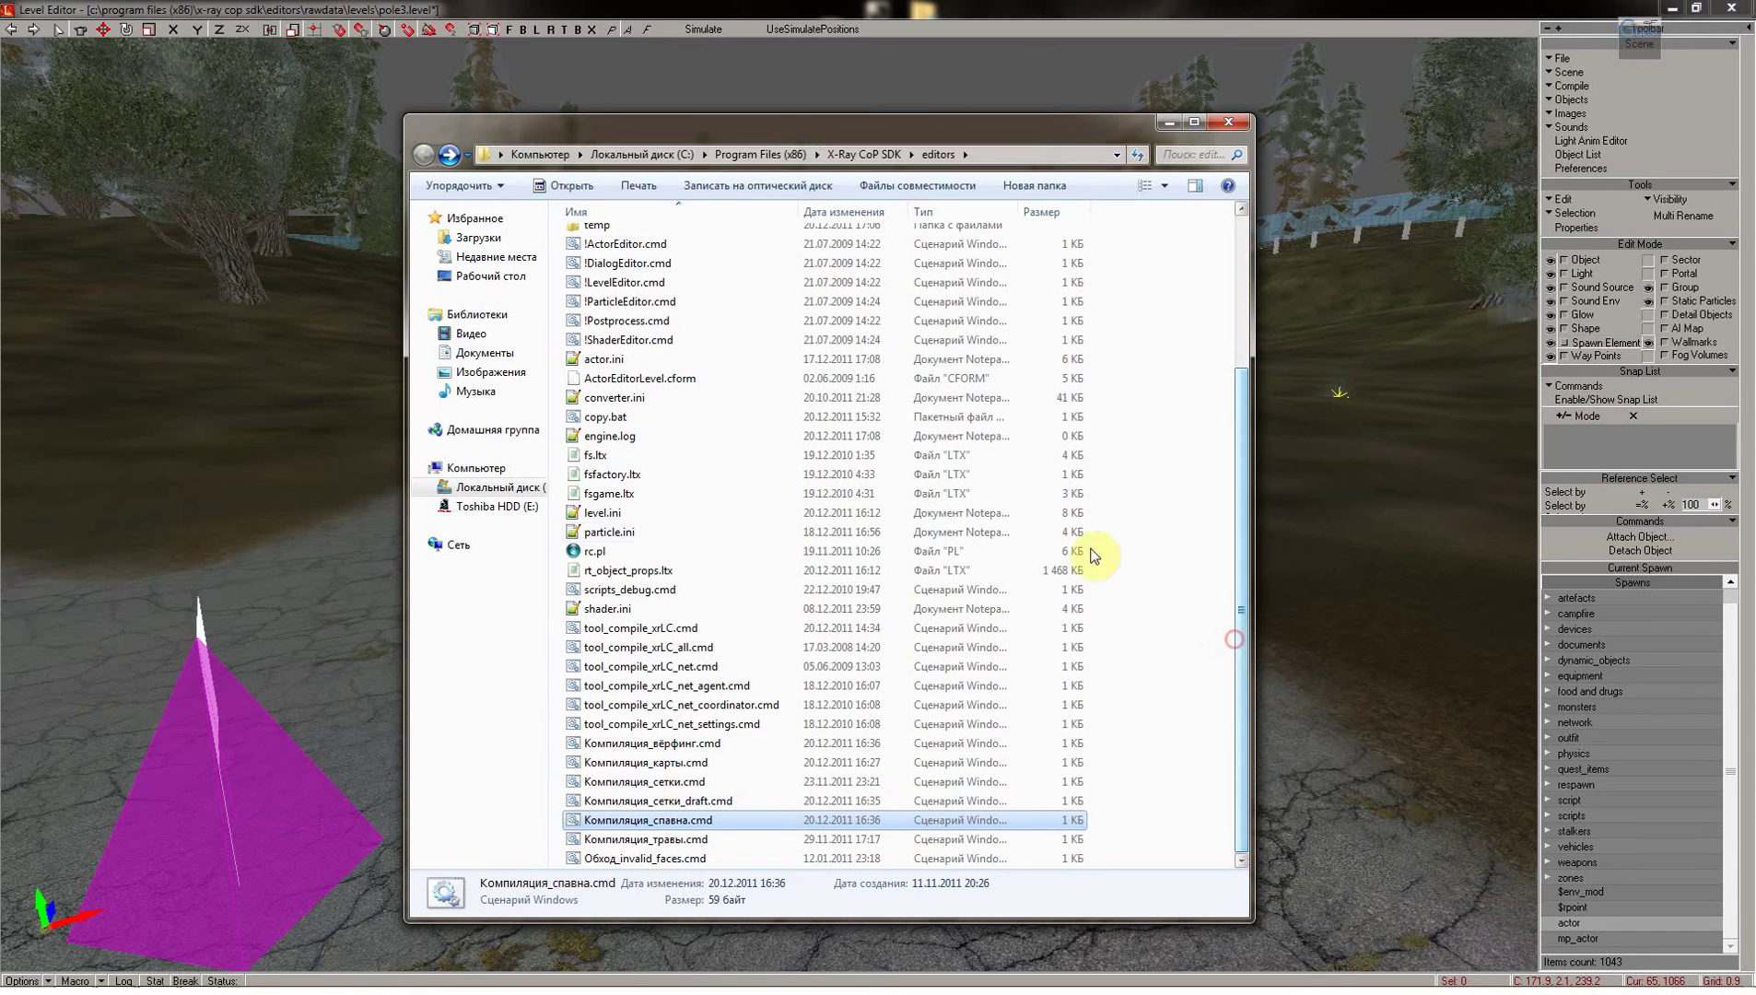
{"action": "left_click", "coordinate": [608, 839]}
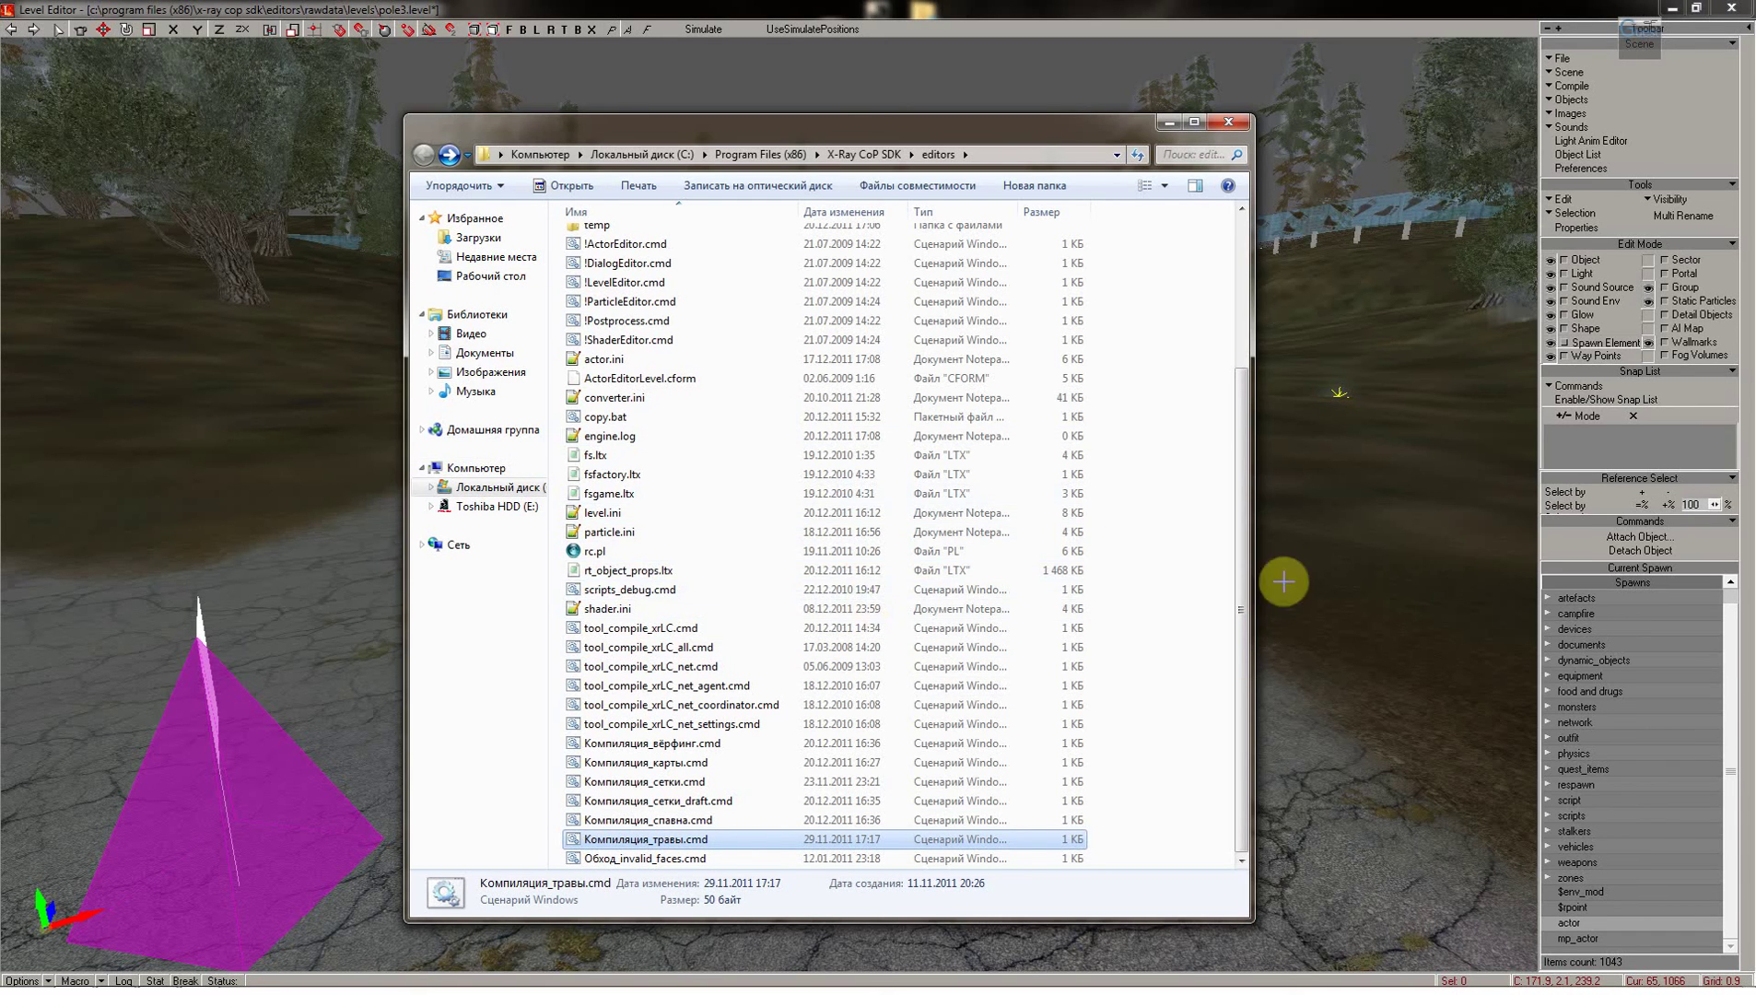
{"action": "right_click", "coordinate": [672, 841]}
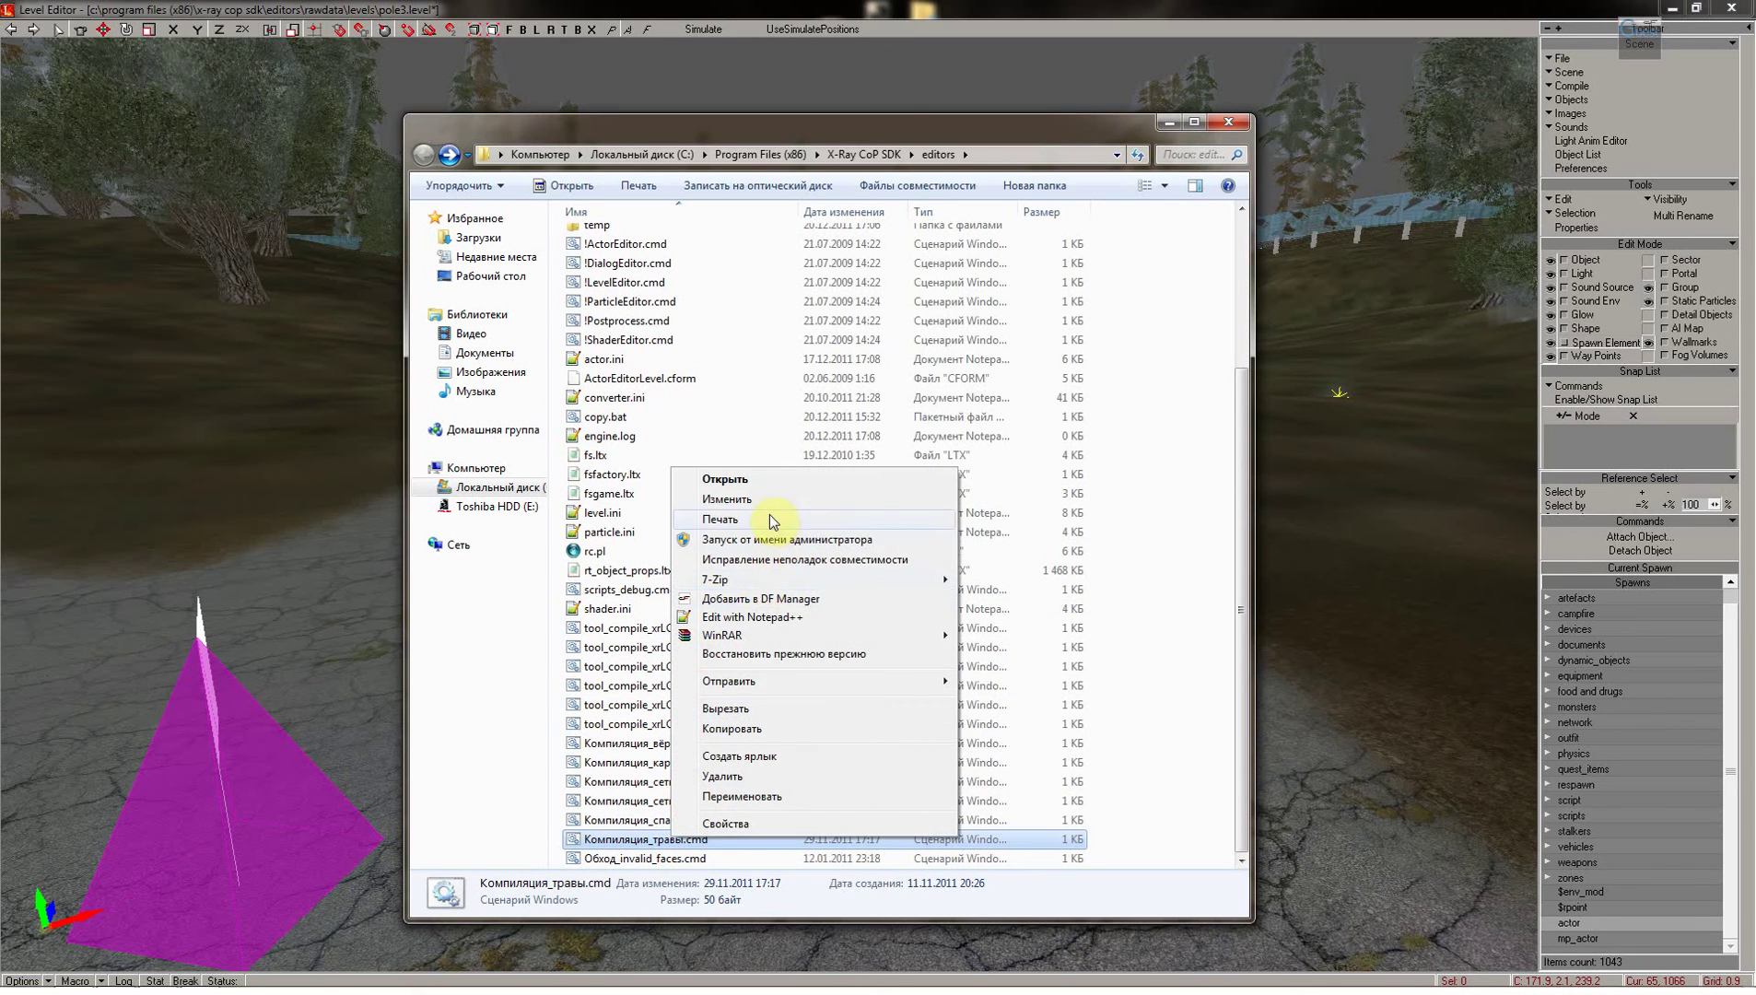
{"action": "left_click", "coordinate": [727, 499]}
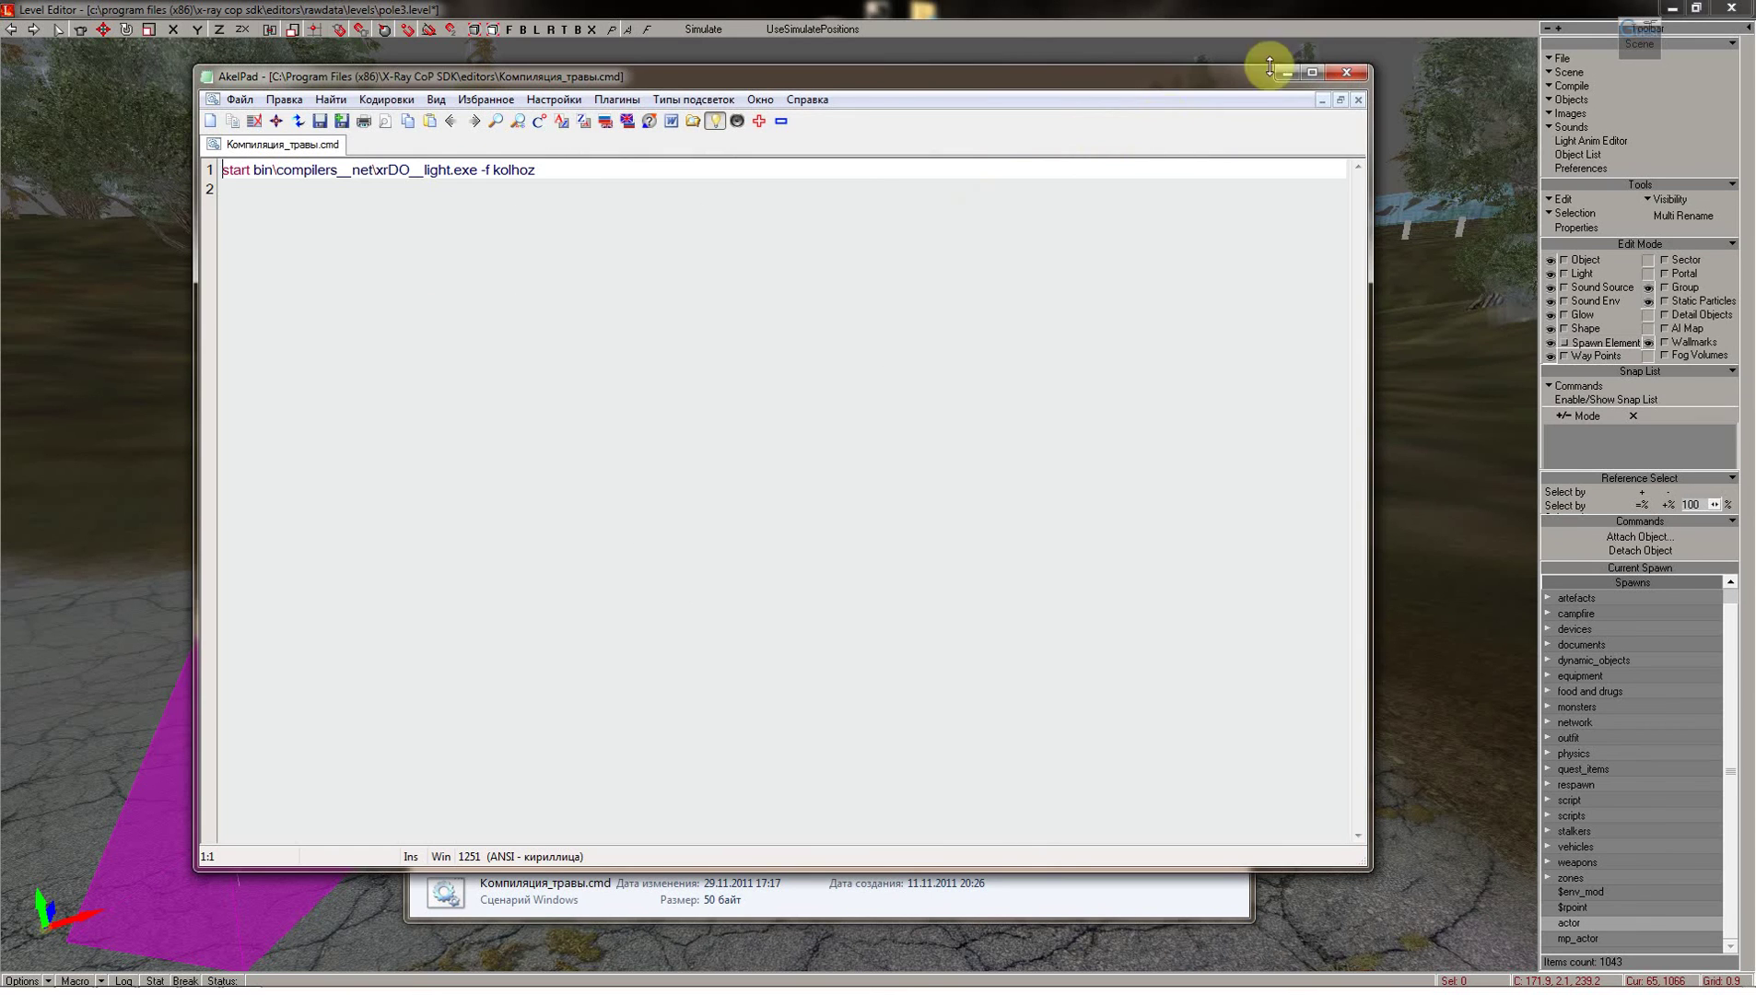
{"action": "left_click", "coordinate": [1346, 66]}
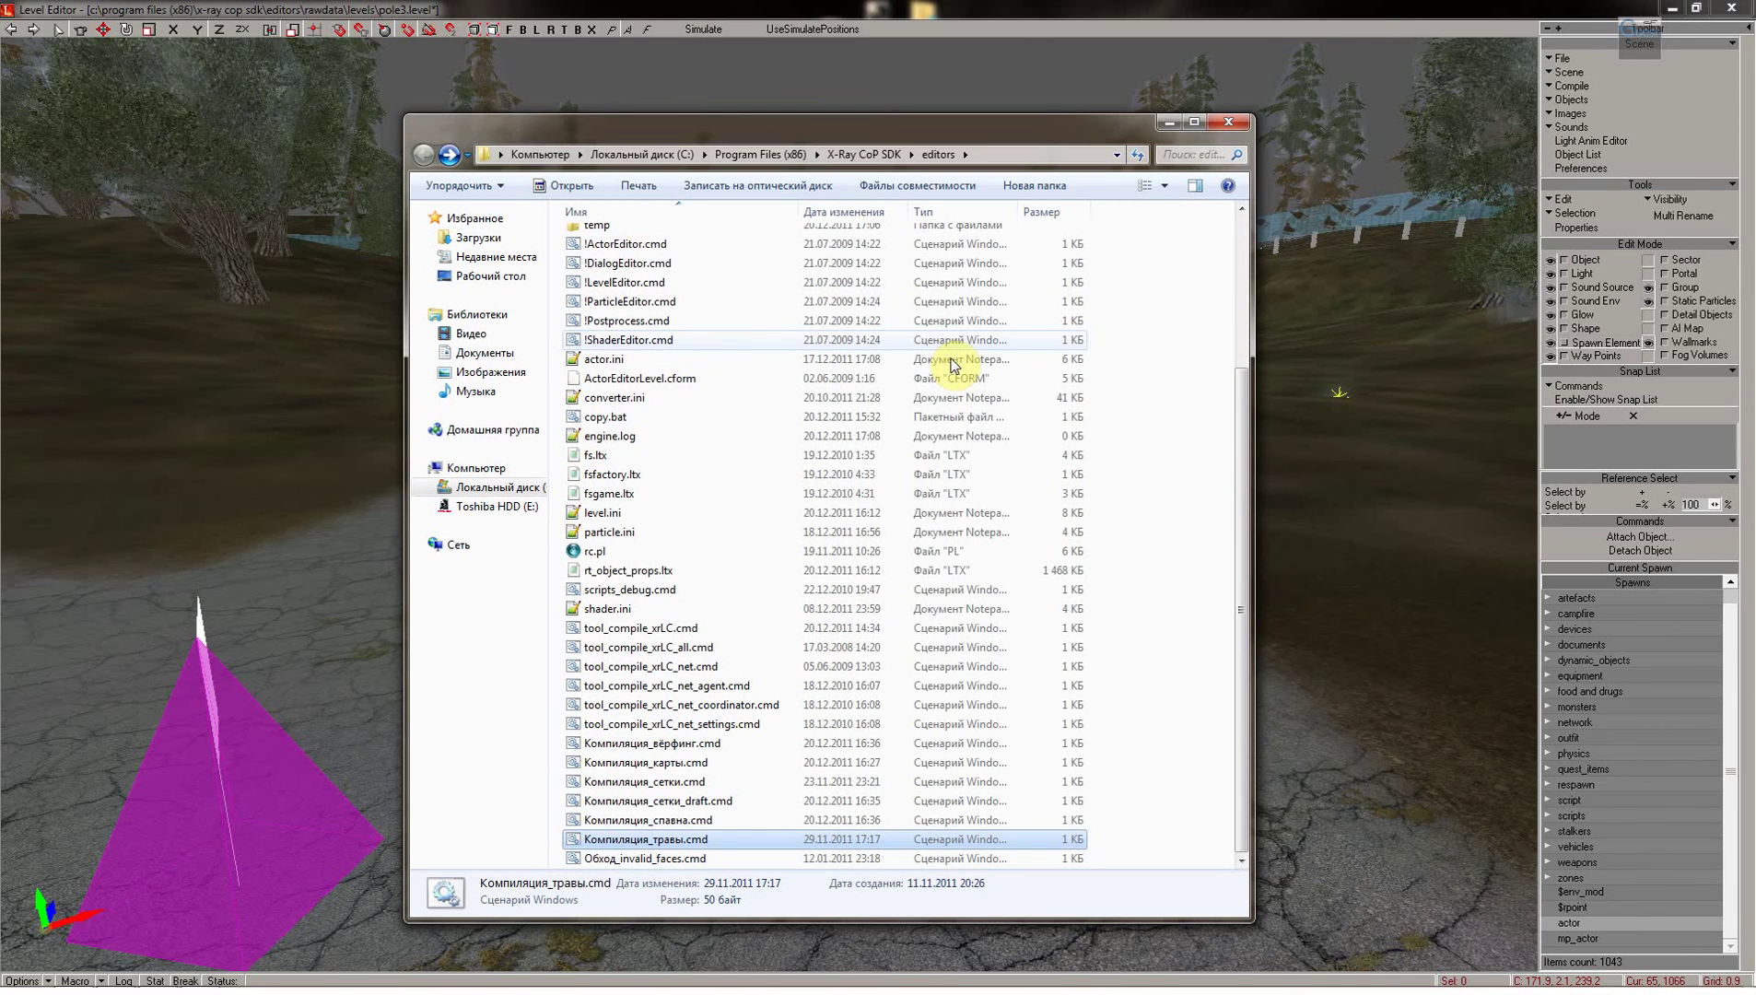
Open the gamedata\levels\pole folder
{"action": "scroll", "coordinate": [681, 443], "scroll_direction": "up", "scroll_amount": 3}
{"action": "scroll", "coordinate": [665, 447], "scroll_direction": "down", "scroll_amount": 2}
{"action": "scroll", "coordinate": [665, 405], "scroll_direction": "up", "scroll_amount": 3}
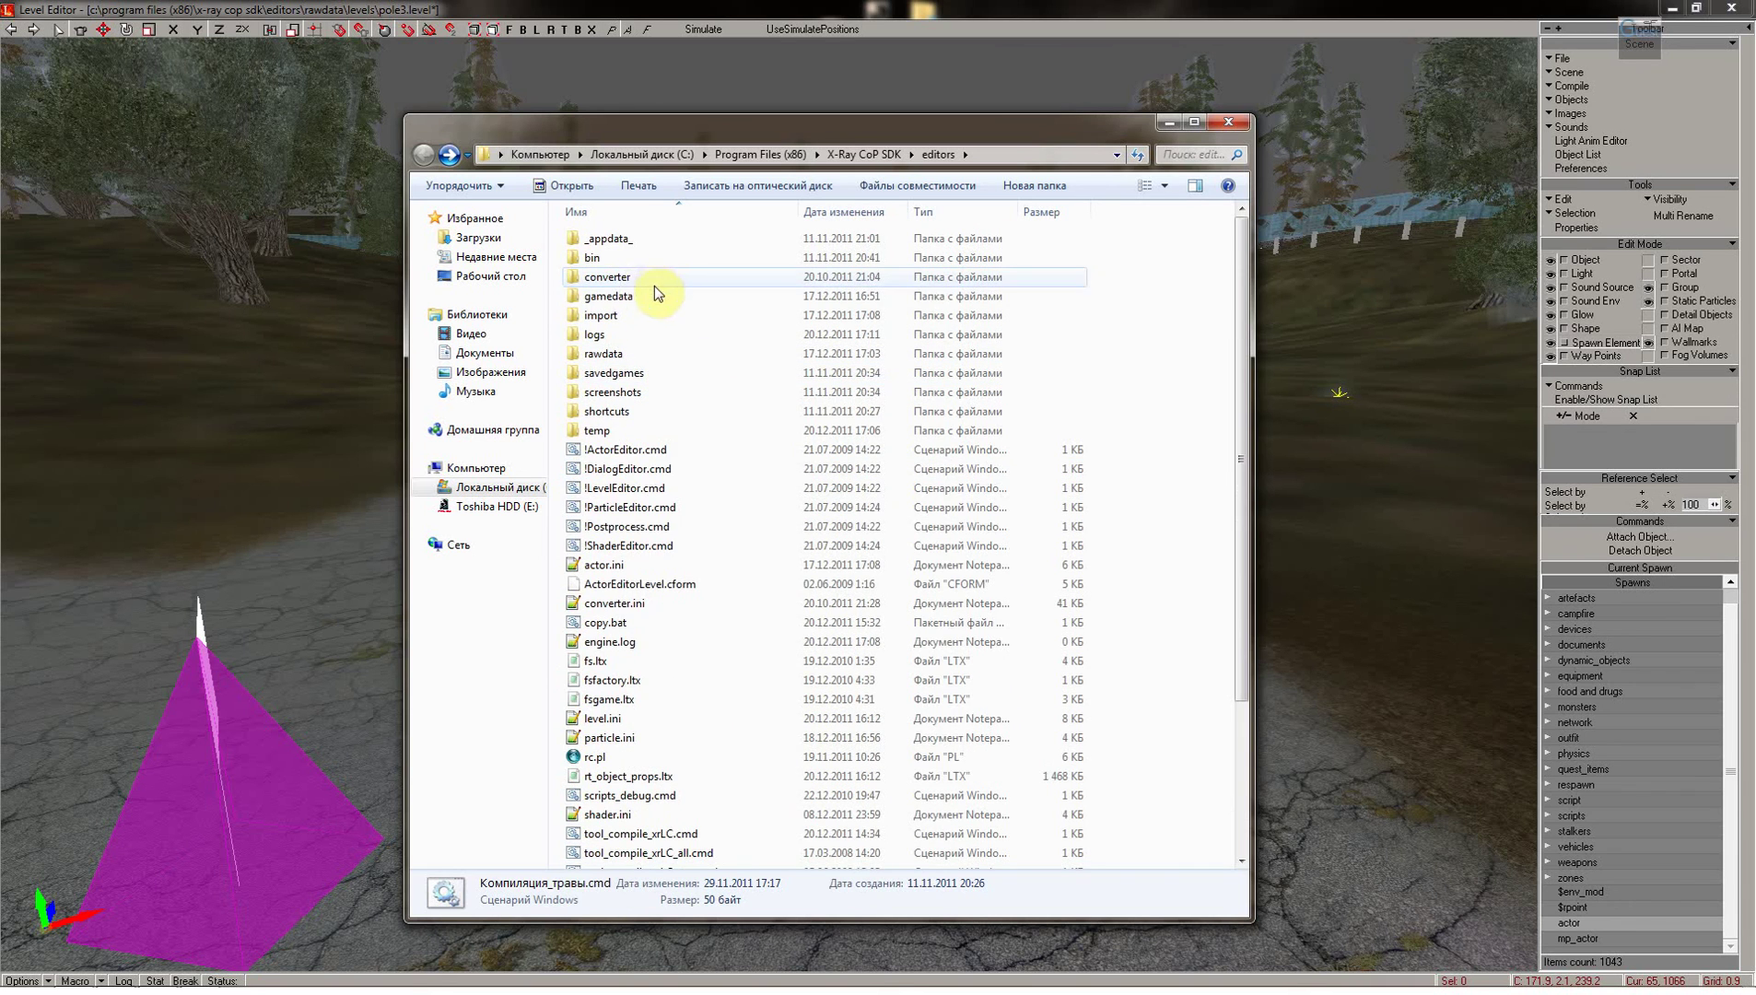
{"action": "double_click", "coordinate": [634, 296]}
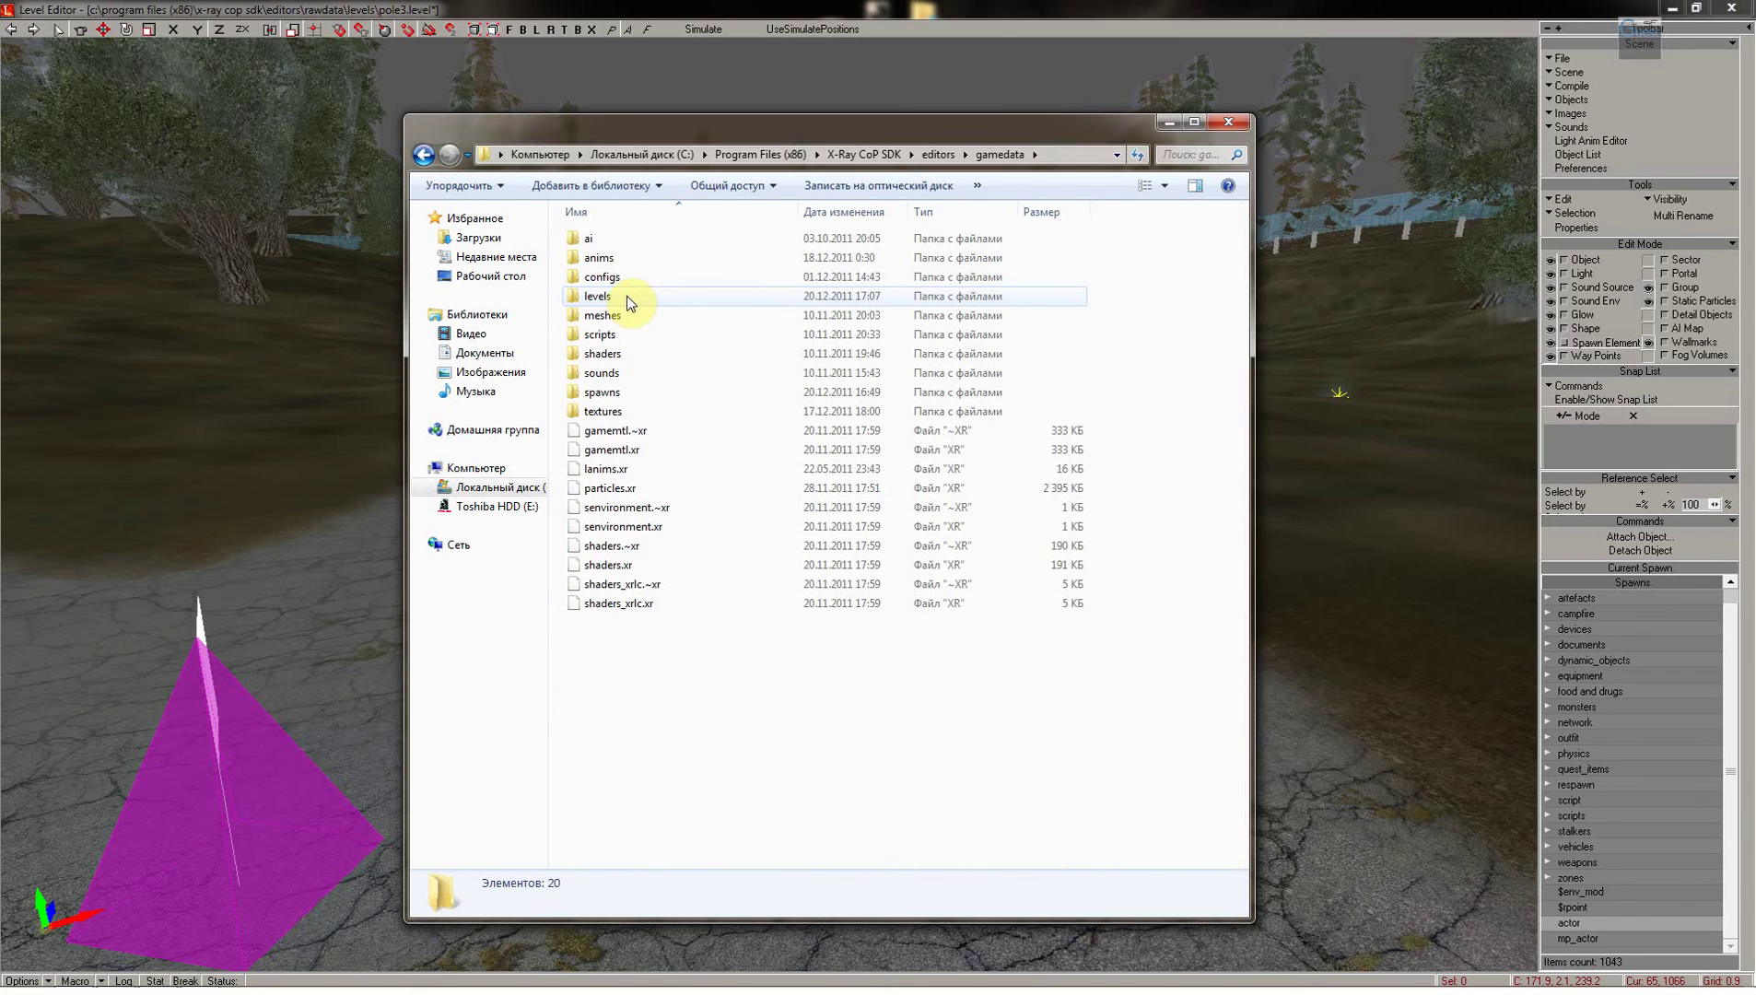
{"action": "double_click", "coordinate": [627, 297]}
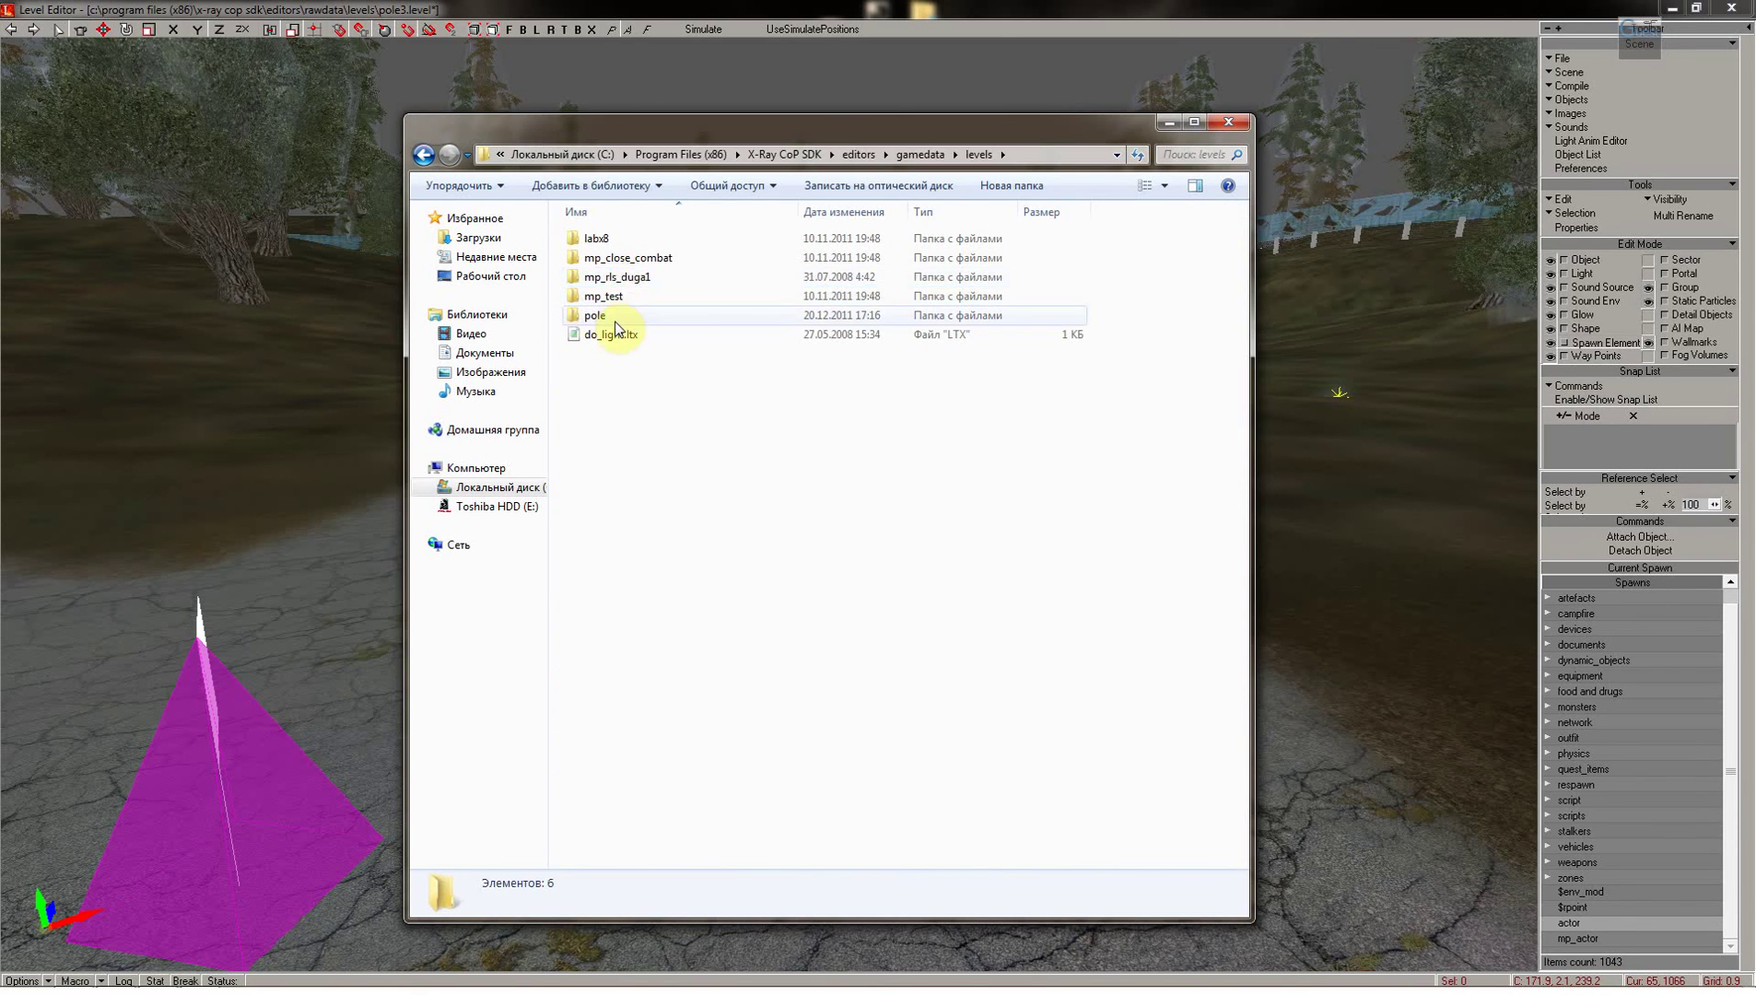
{"action": "double_click", "coordinate": [613, 319]}
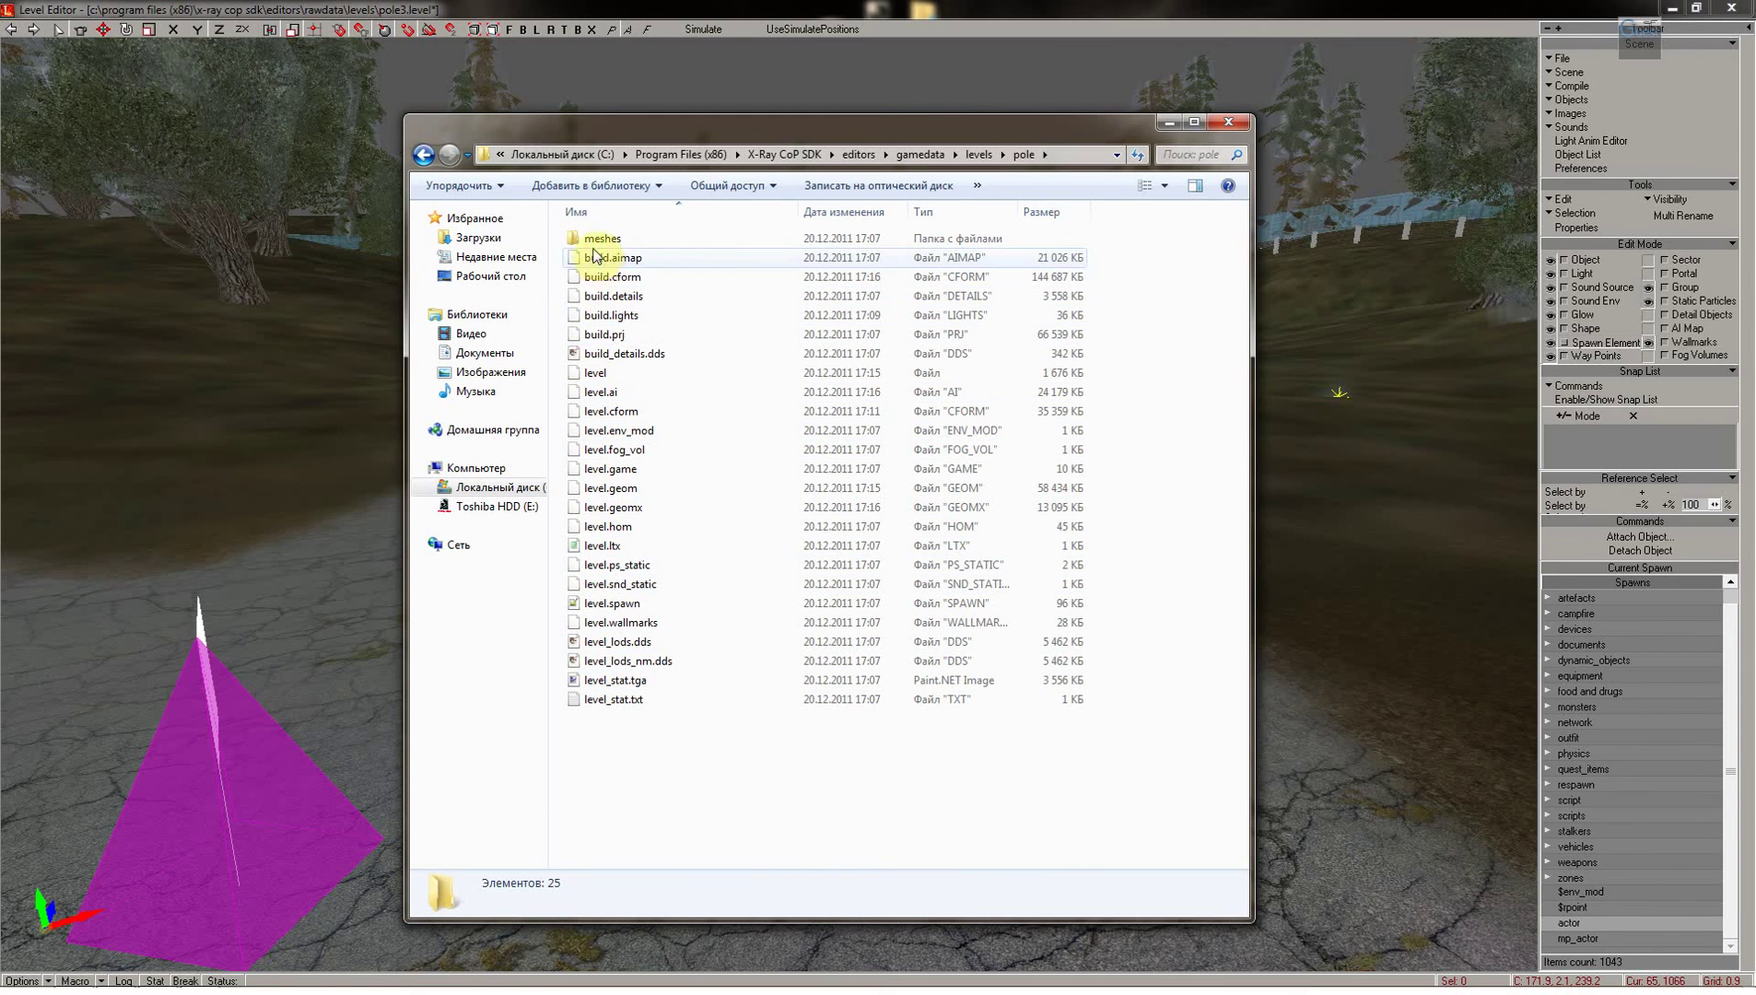
Select pole's build files from build.aimap through build.prj, then return to levels
{"action": "left_click_drag", "start_coordinate": [664, 137], "coordinate": [668, 137]}
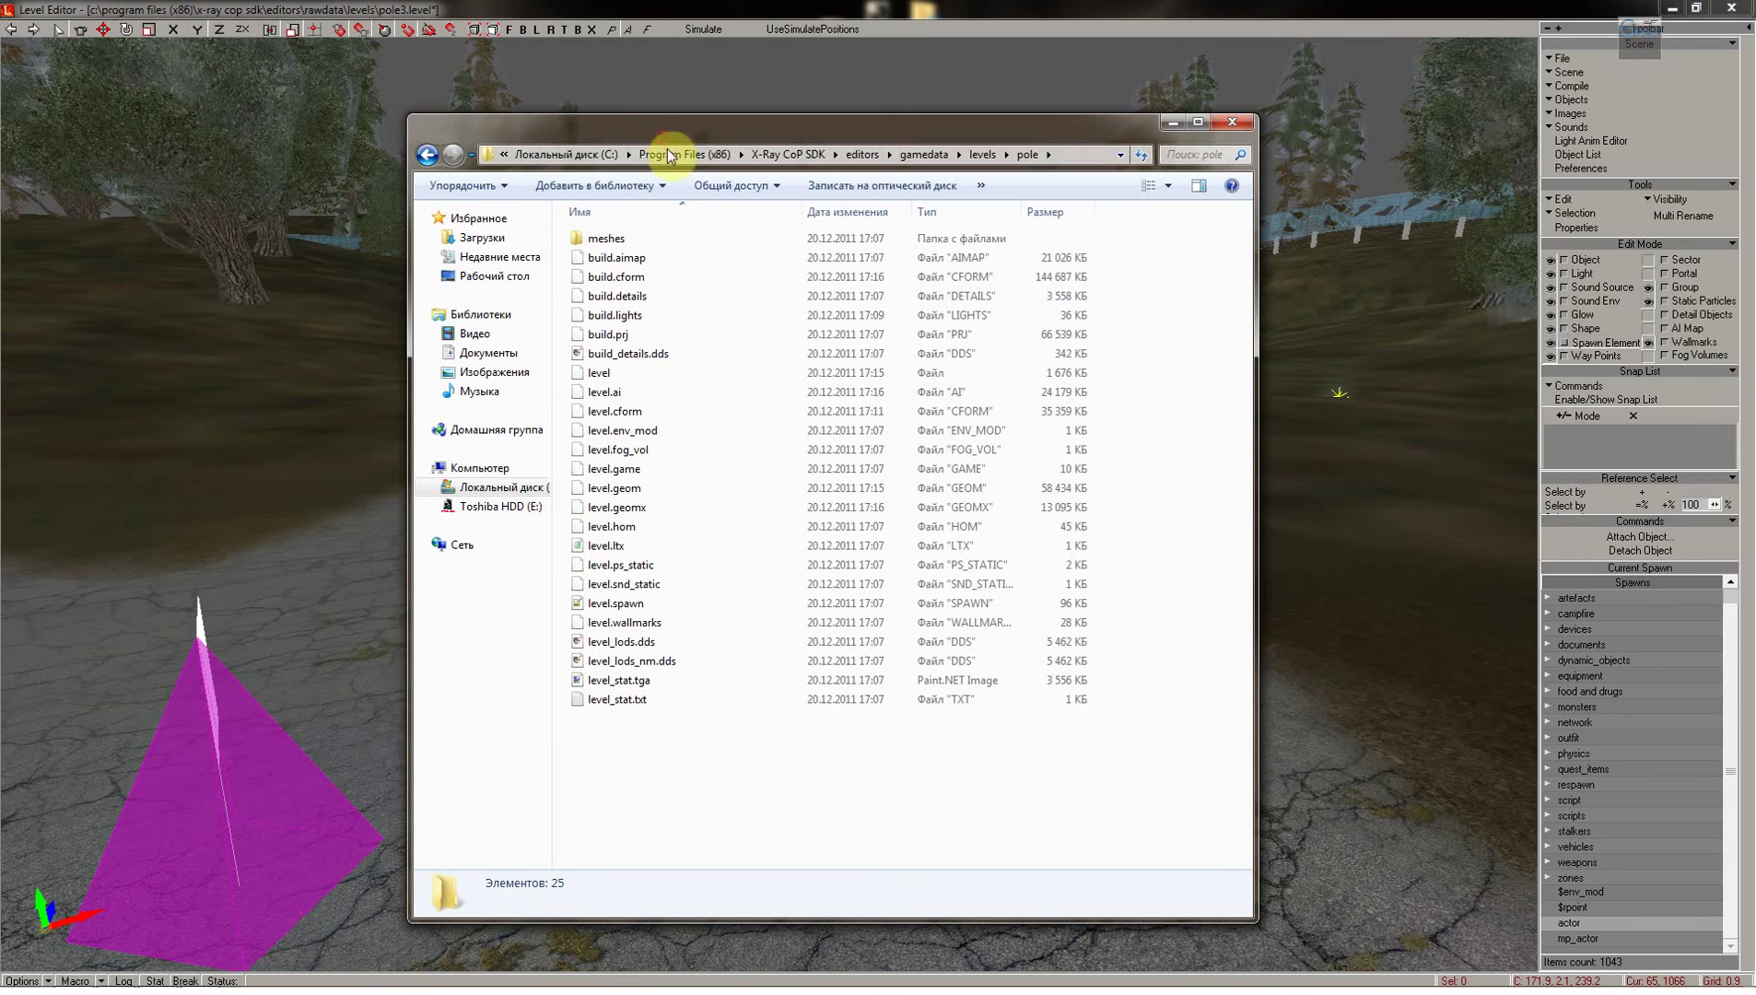
{"action": "left_click", "coordinate": [622, 257]}
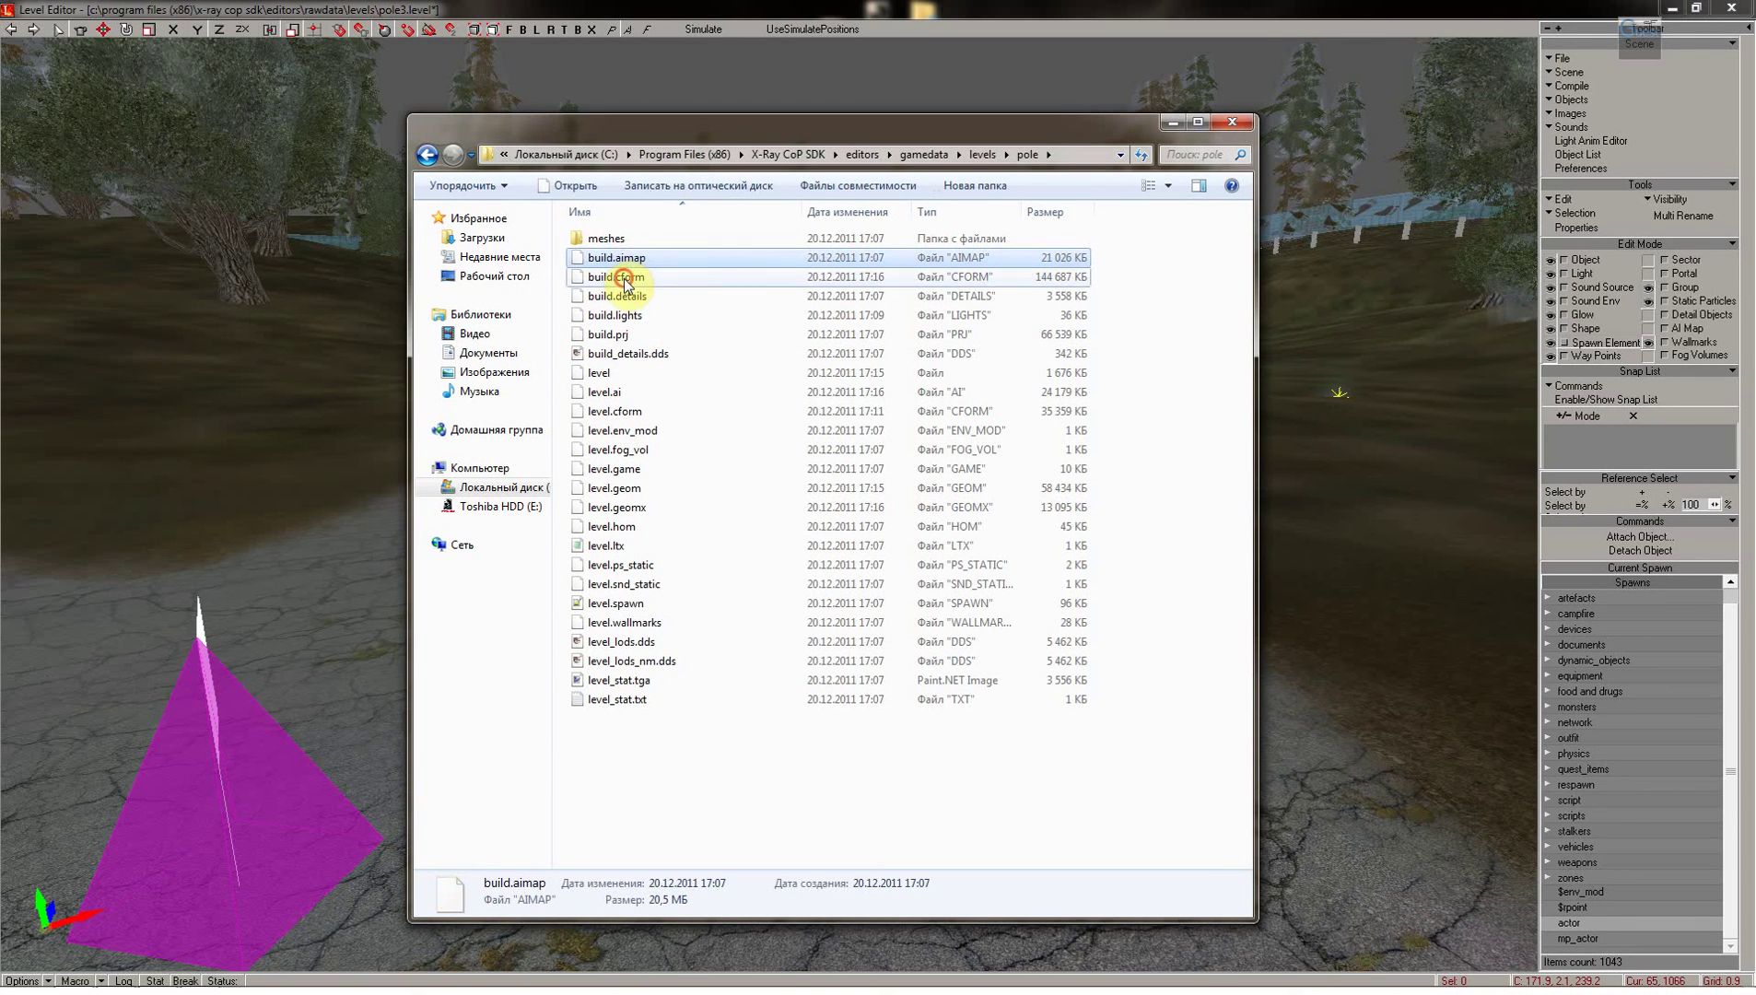
{"action": "left_click", "coordinate": [627, 296], "text": "shift"}
{"action": "left_click", "coordinate": [621, 315], "text": "shift"}
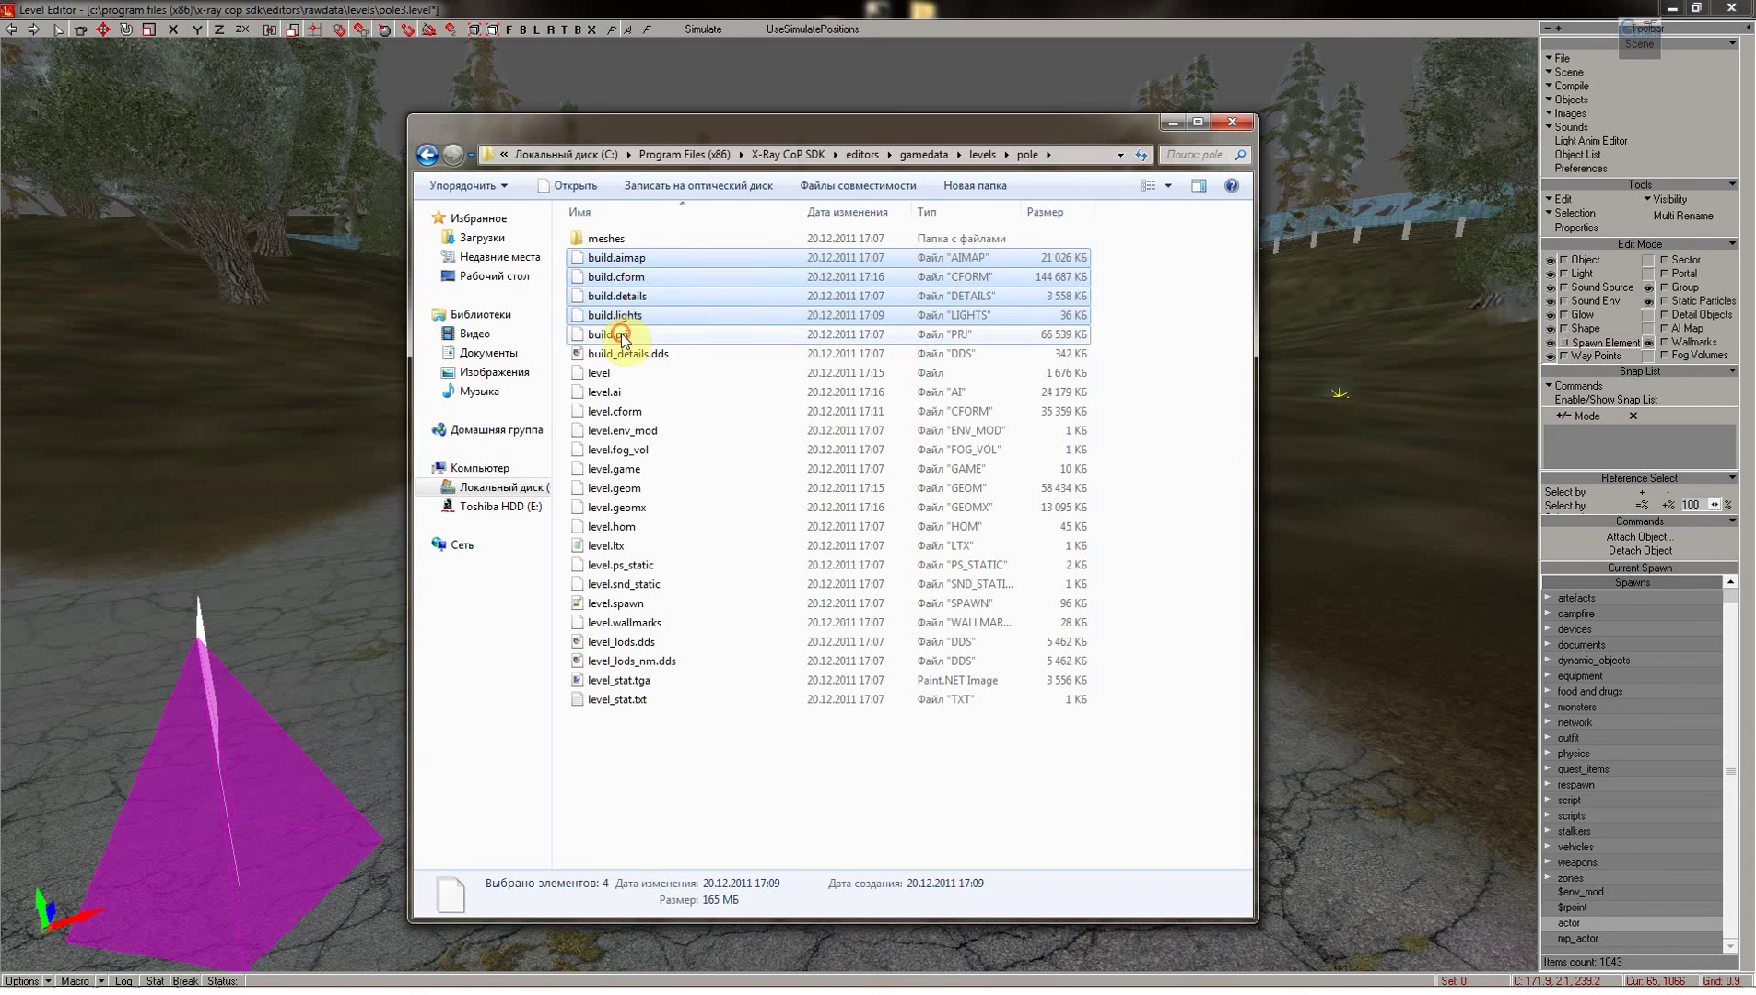
{"action": "left_click", "coordinate": [611, 335], "text": "shift"}
{"action": "left_click_drag", "start_coordinate": [604, 127], "coordinate": [572, 117]}
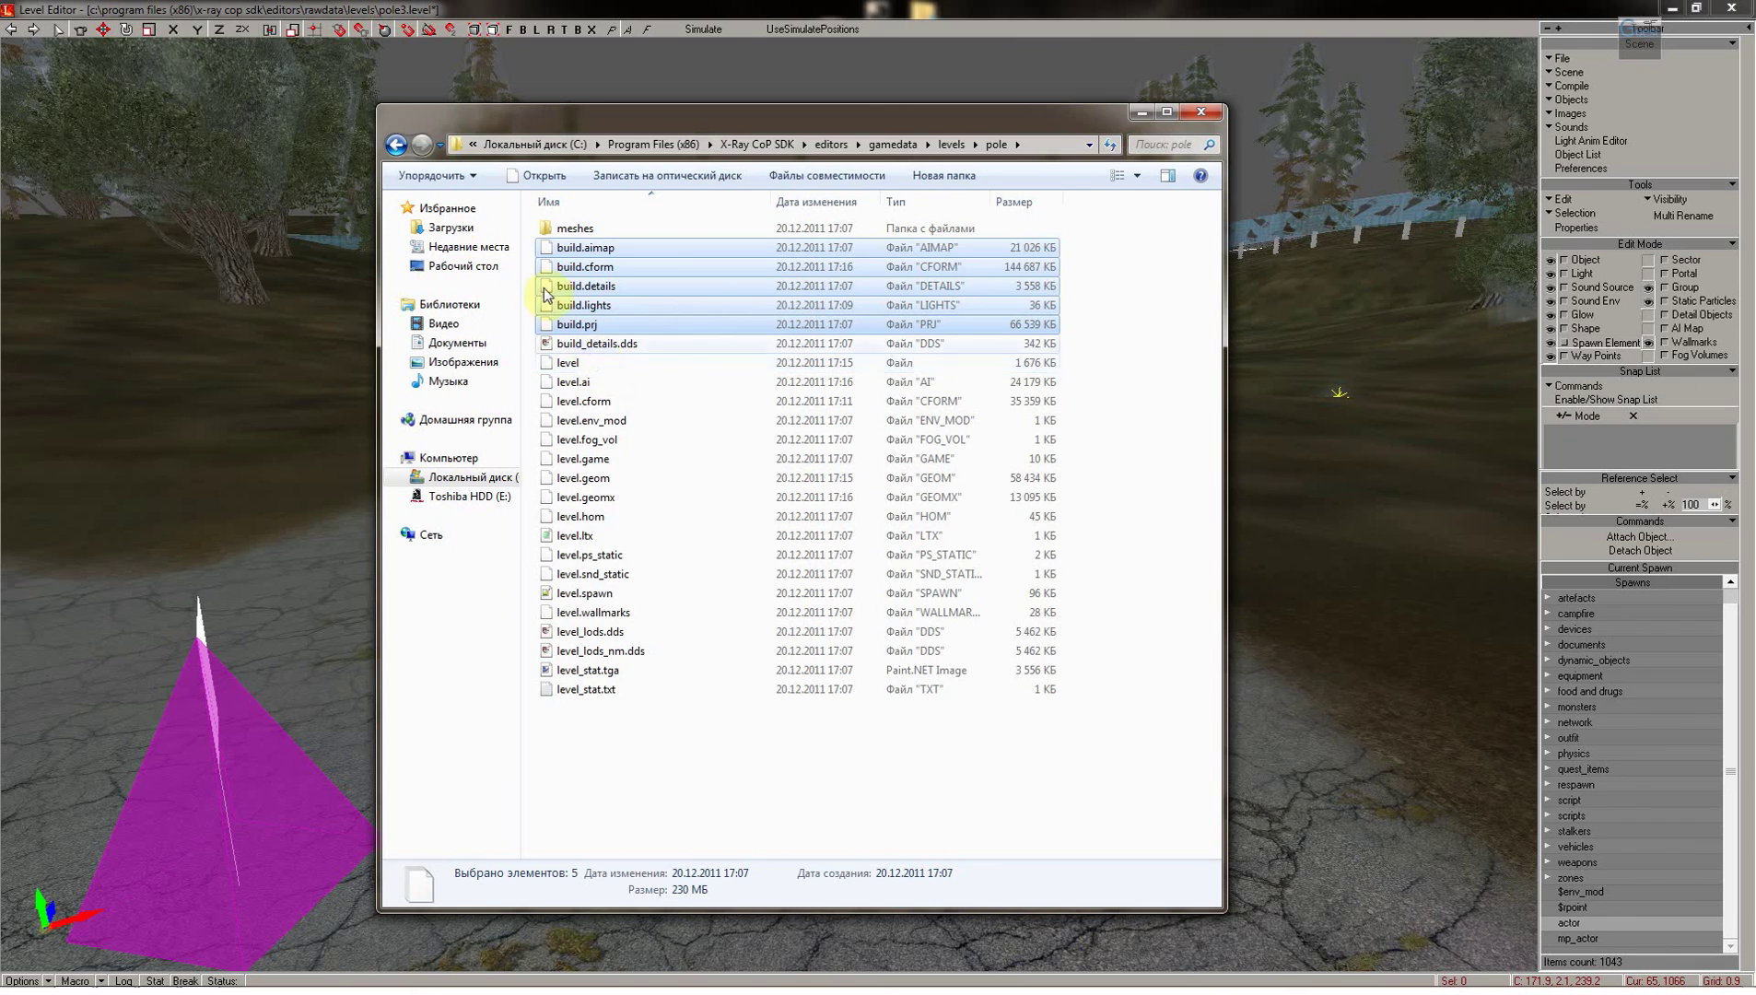
{"action": "left_click", "coordinate": [395, 145]}
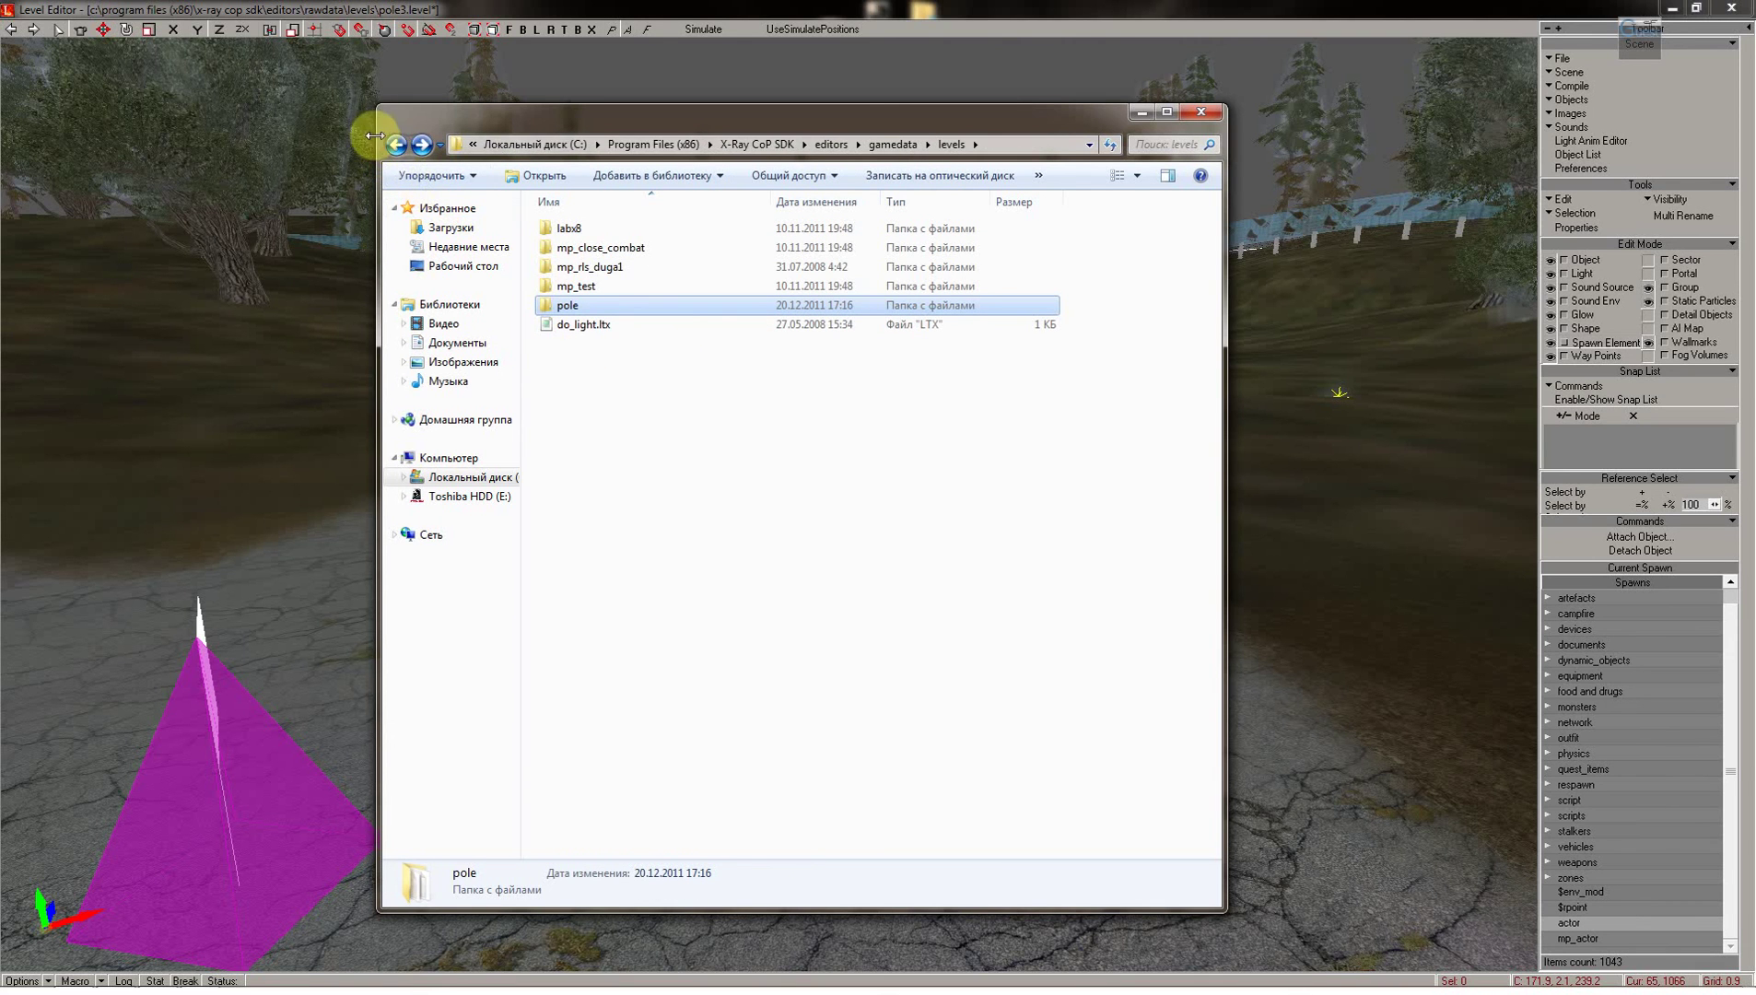
Rename pole.spawn in gamedata\spawns to all.spawn
{"action": "left_click", "coordinate": [395, 145]}
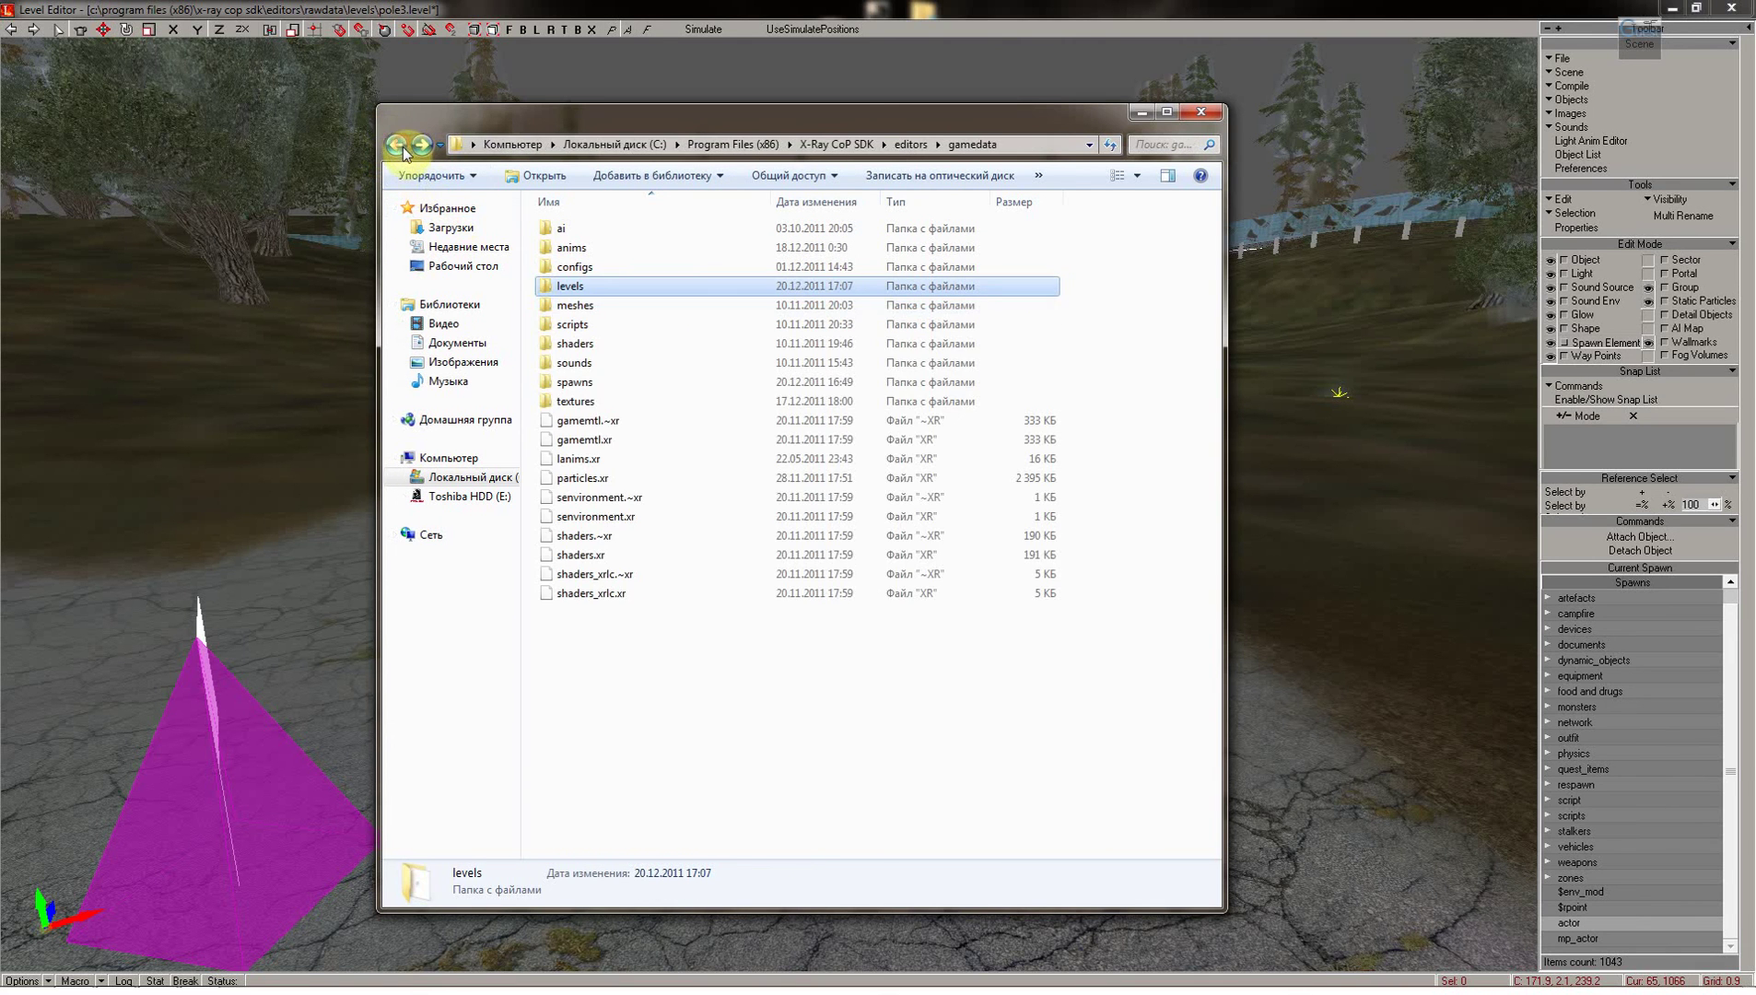
{"action": "double_click", "coordinate": [566, 383]}
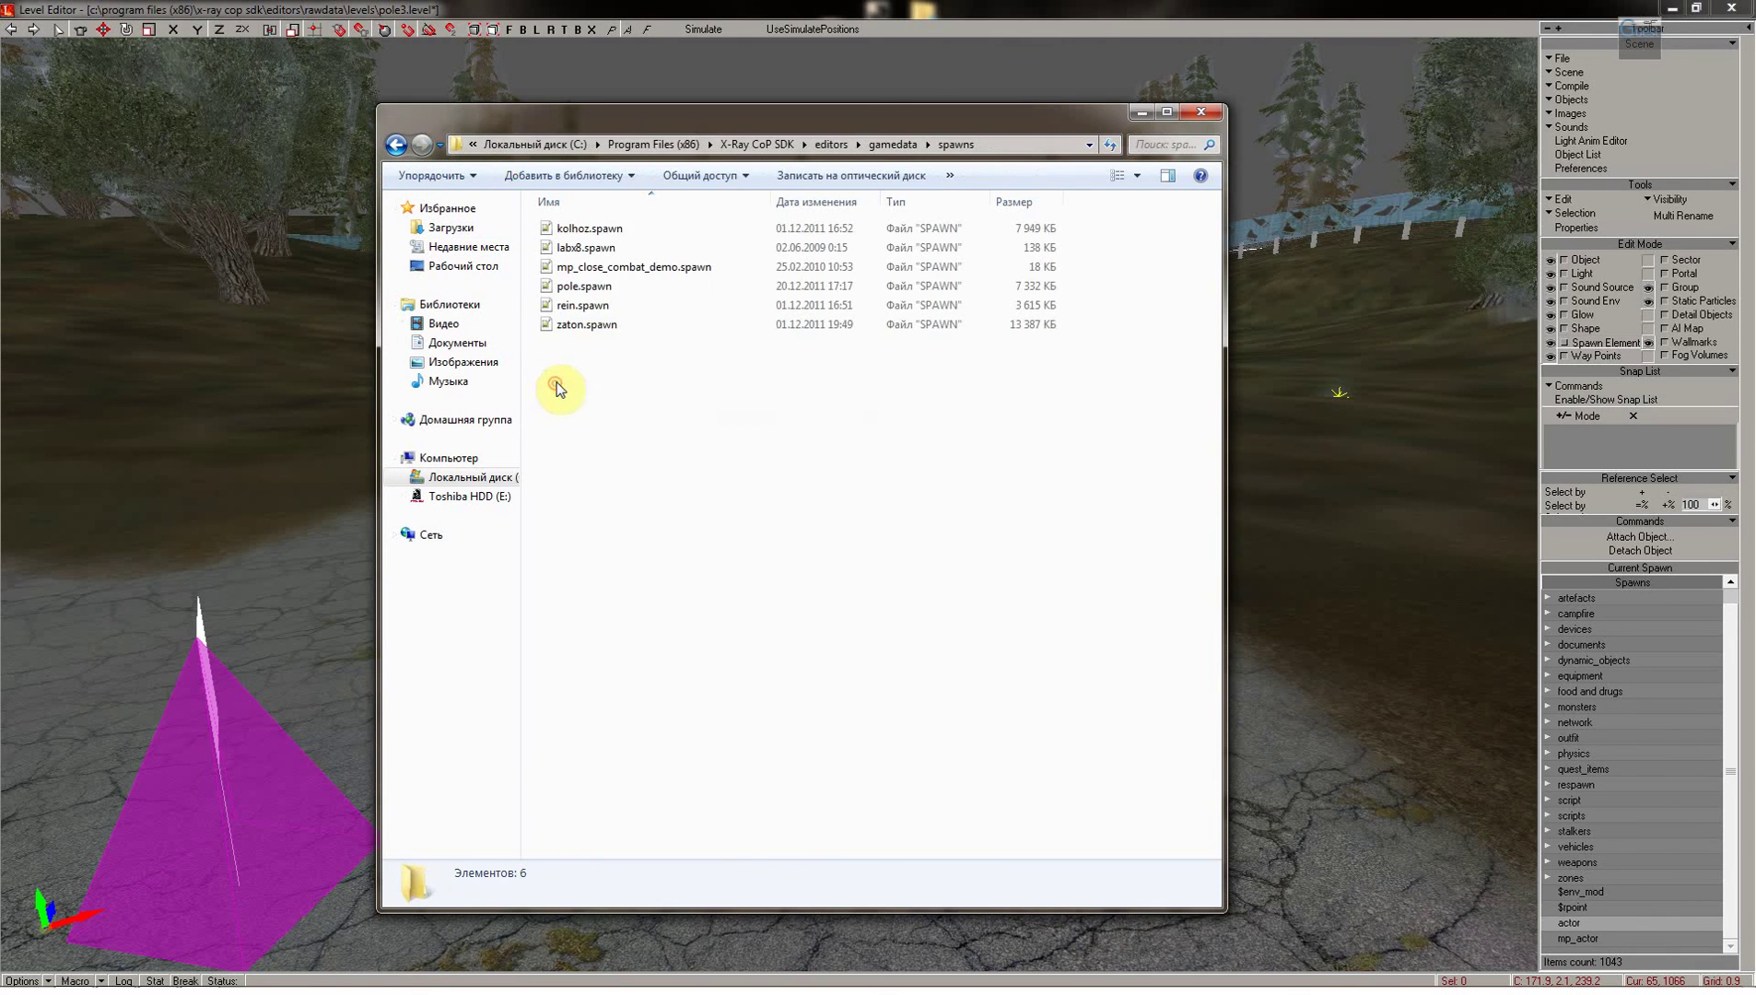
{"action": "left_click", "coordinate": [569, 286]}
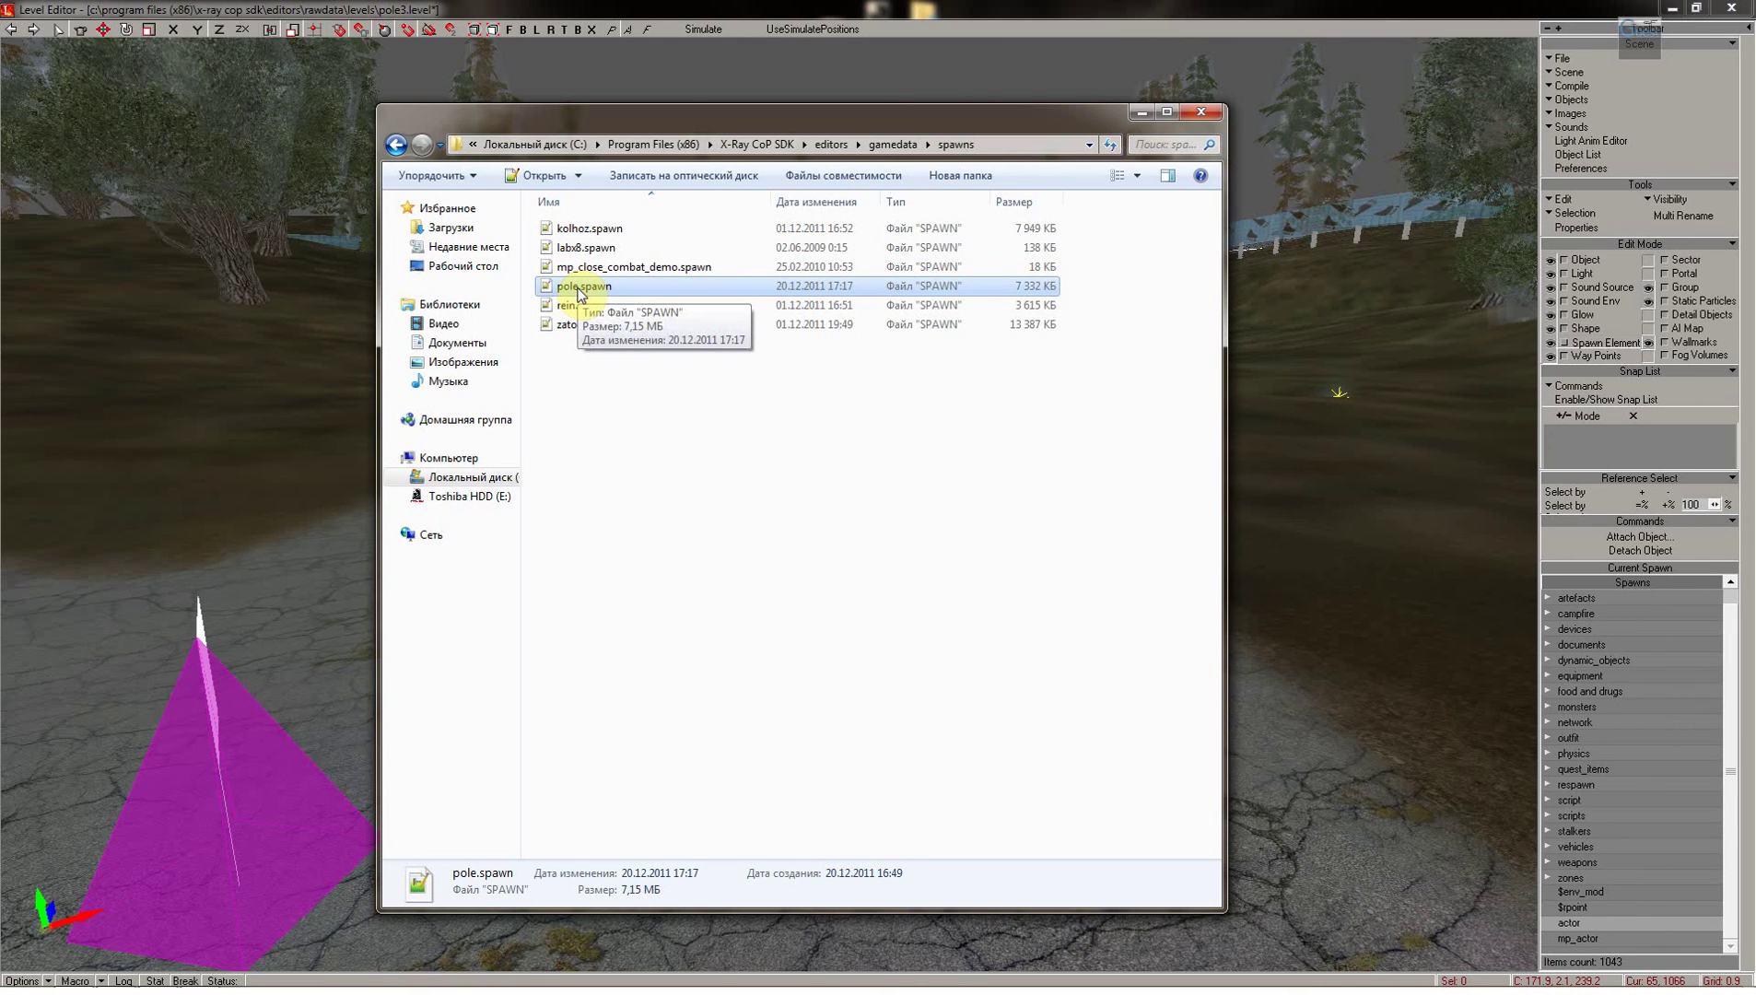
{"action": "left_click", "coordinate": [579, 289]}
{"action": "type", "text": "all"}
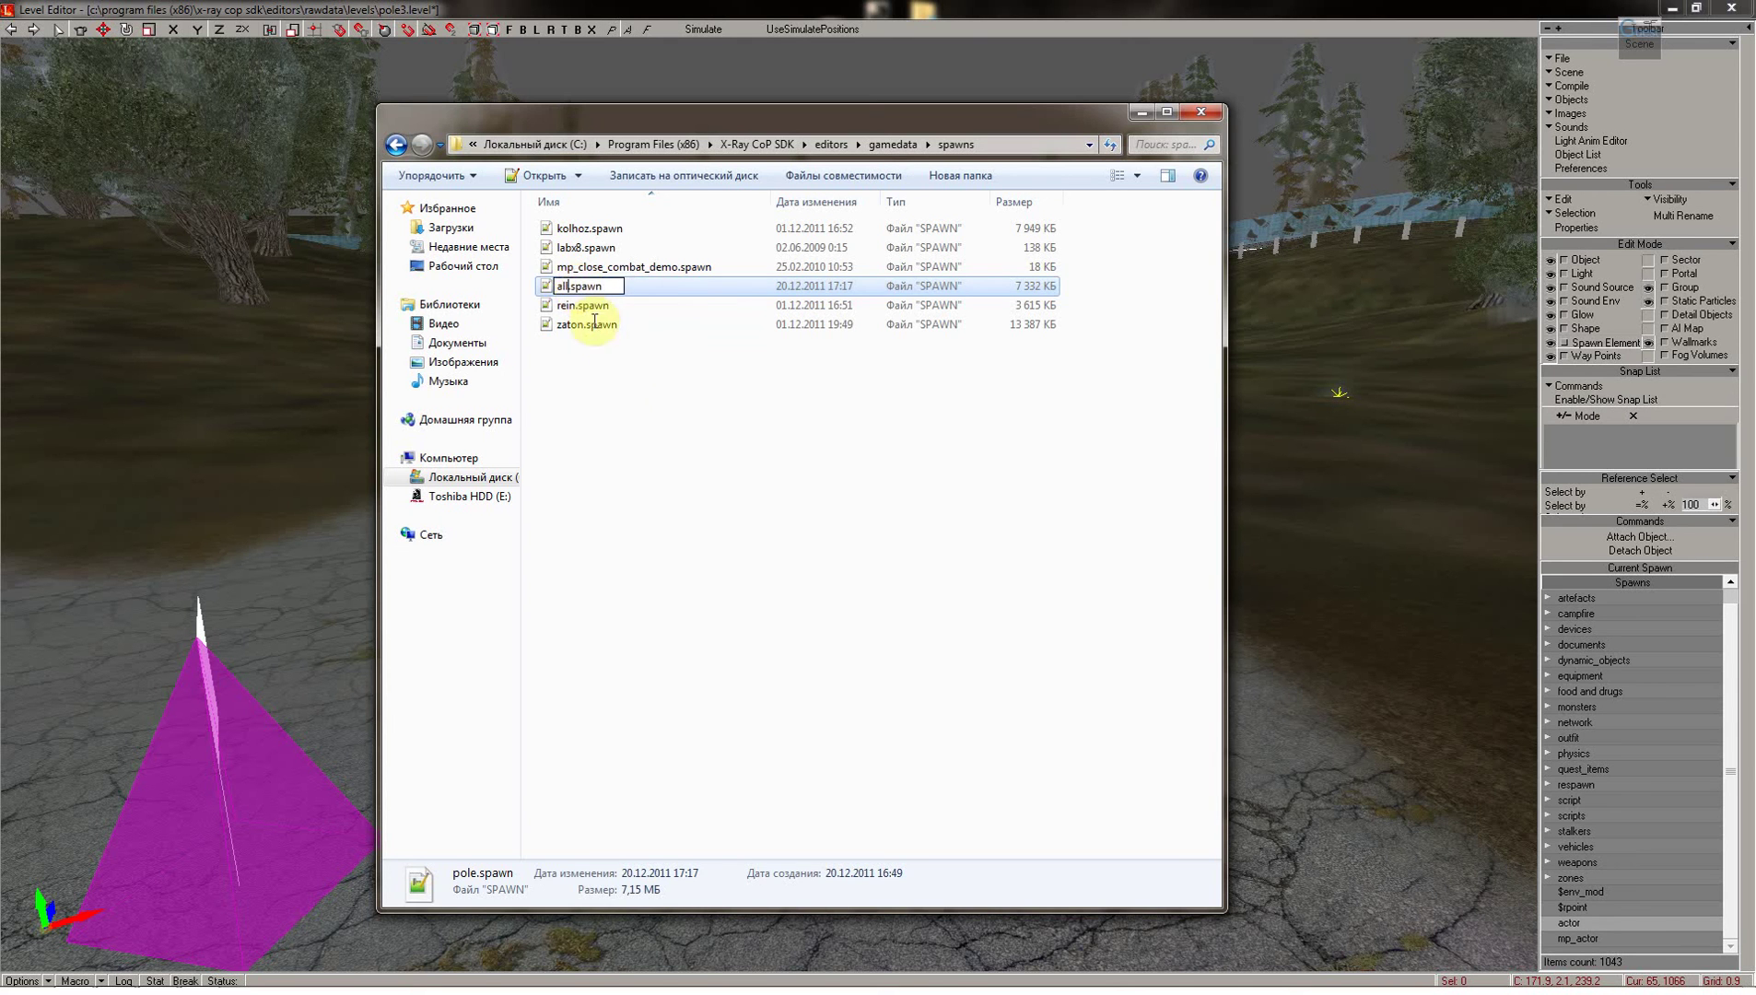
{"action": "left_click", "coordinate": [620, 375]}
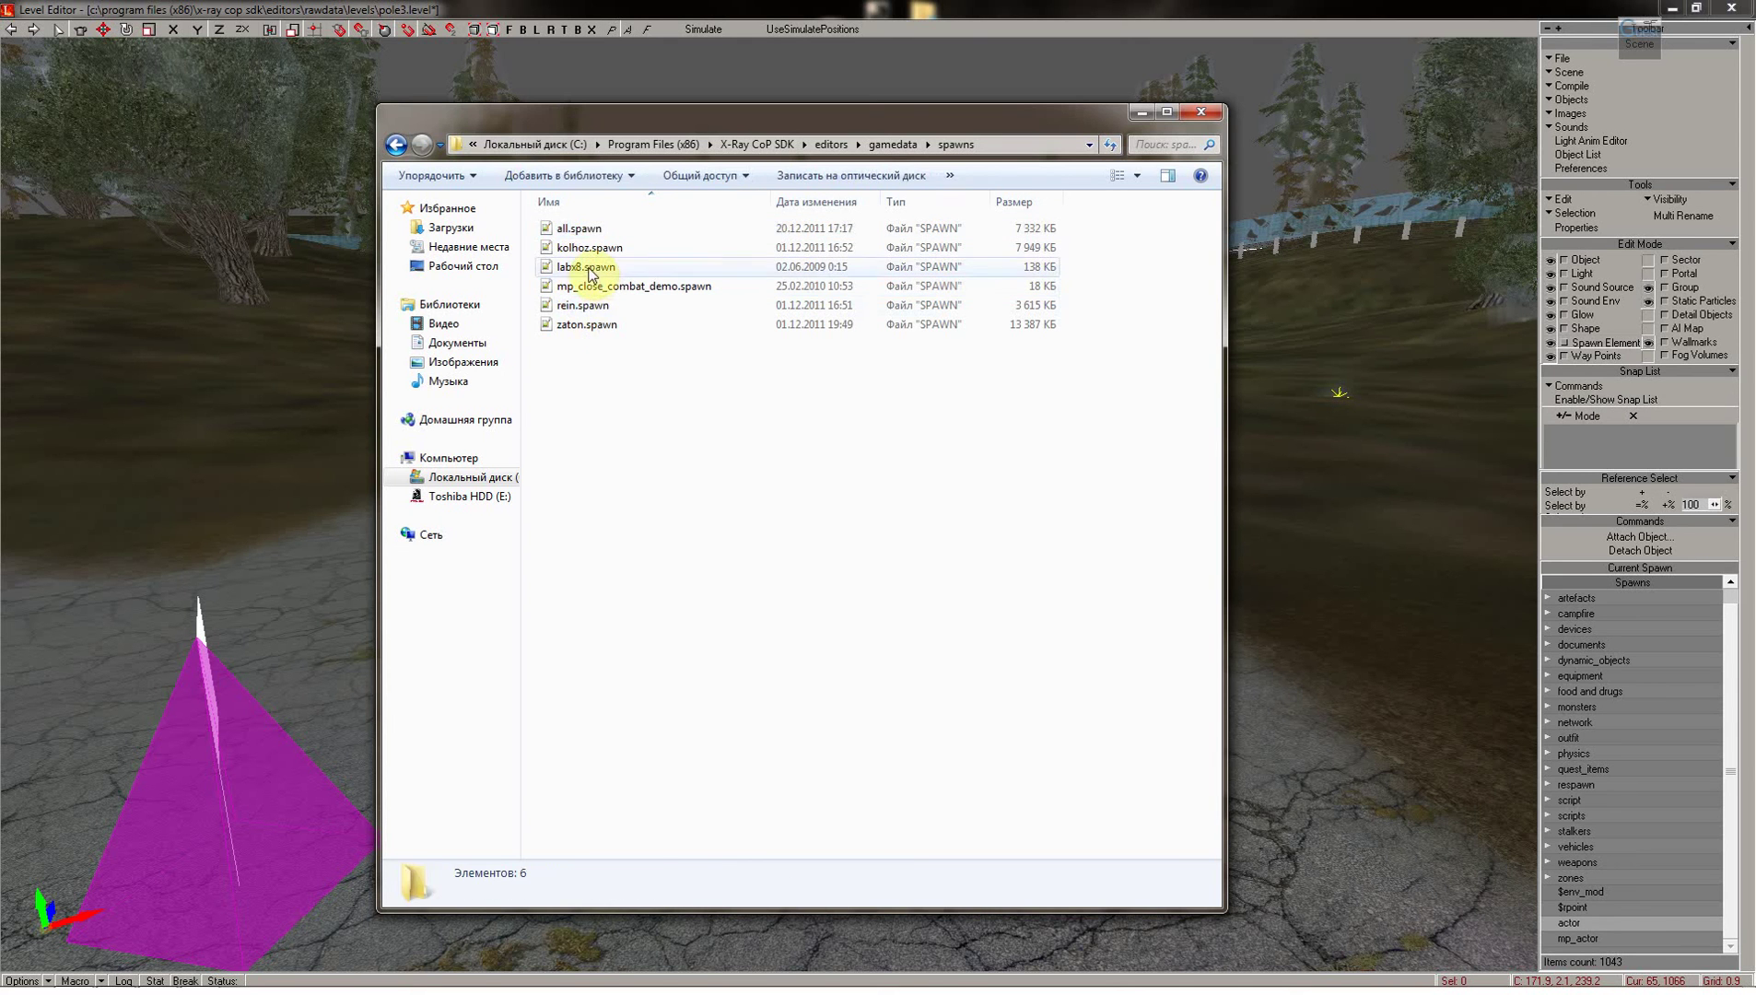
Go back to editors, then browse into gamedata\levels and select the pole folder
{"action": "left_click", "coordinate": [396, 144]}
{"action": "left_click", "coordinate": [396, 145]}
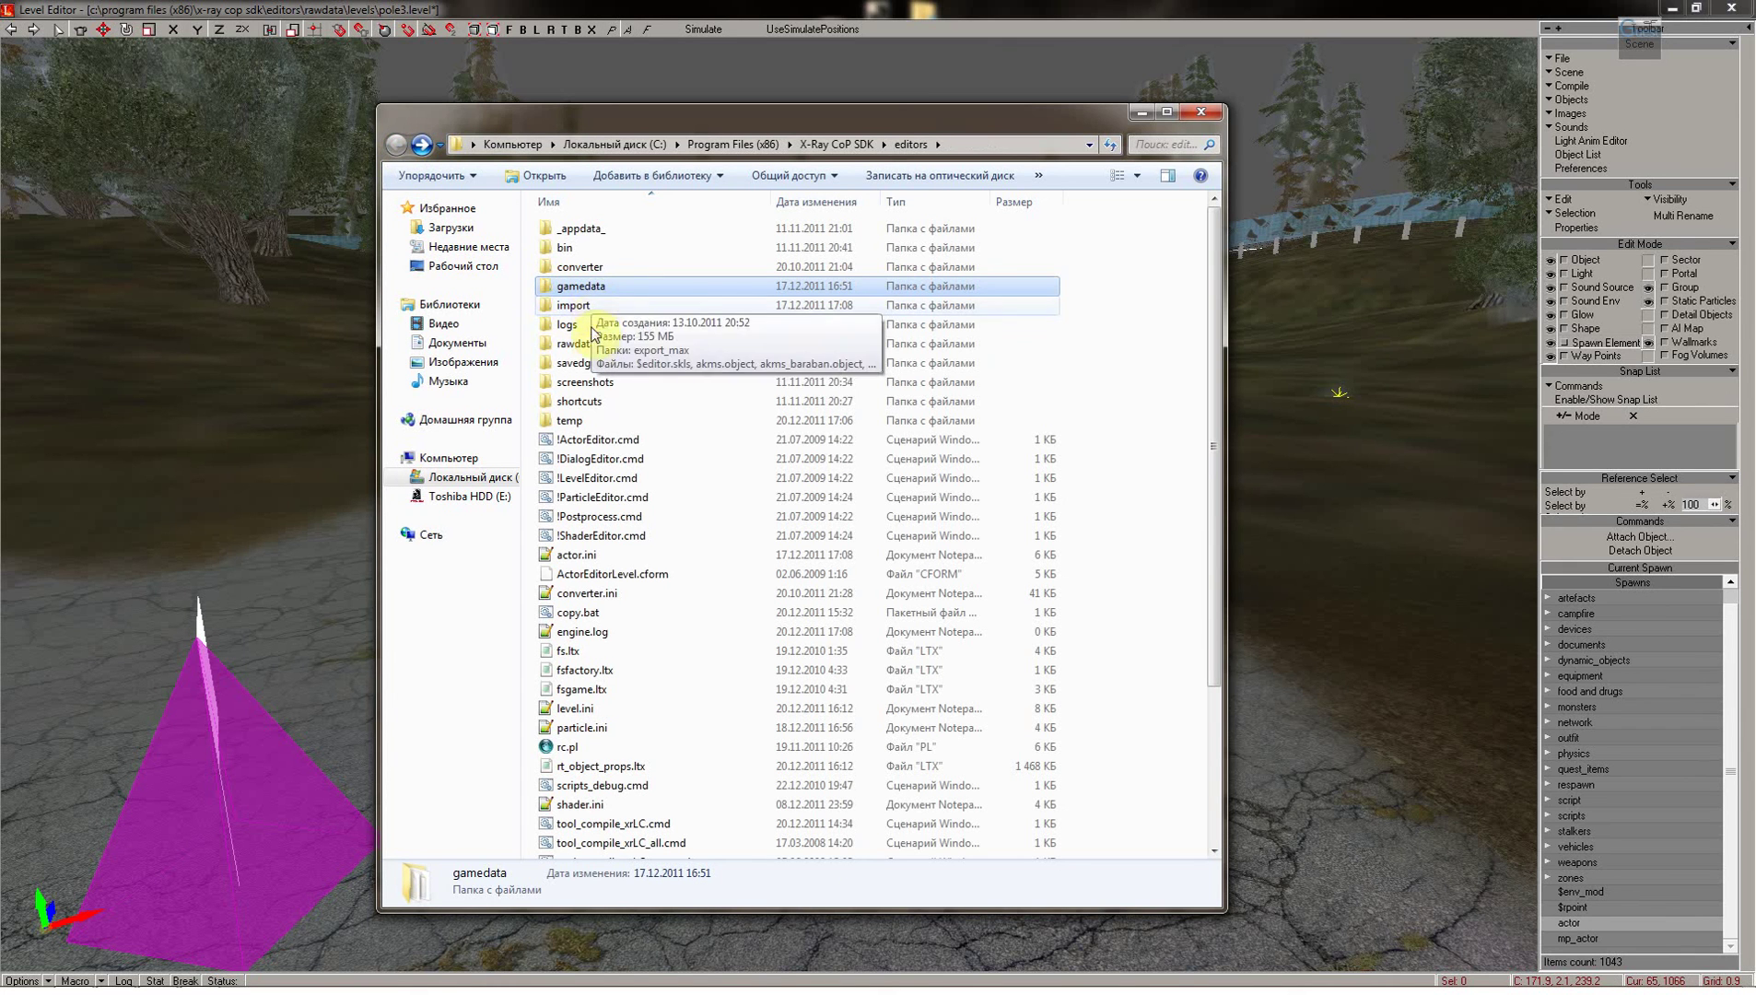
{"action": "double_click", "coordinate": [586, 291]}
{"action": "double_click", "coordinate": [581, 287]}
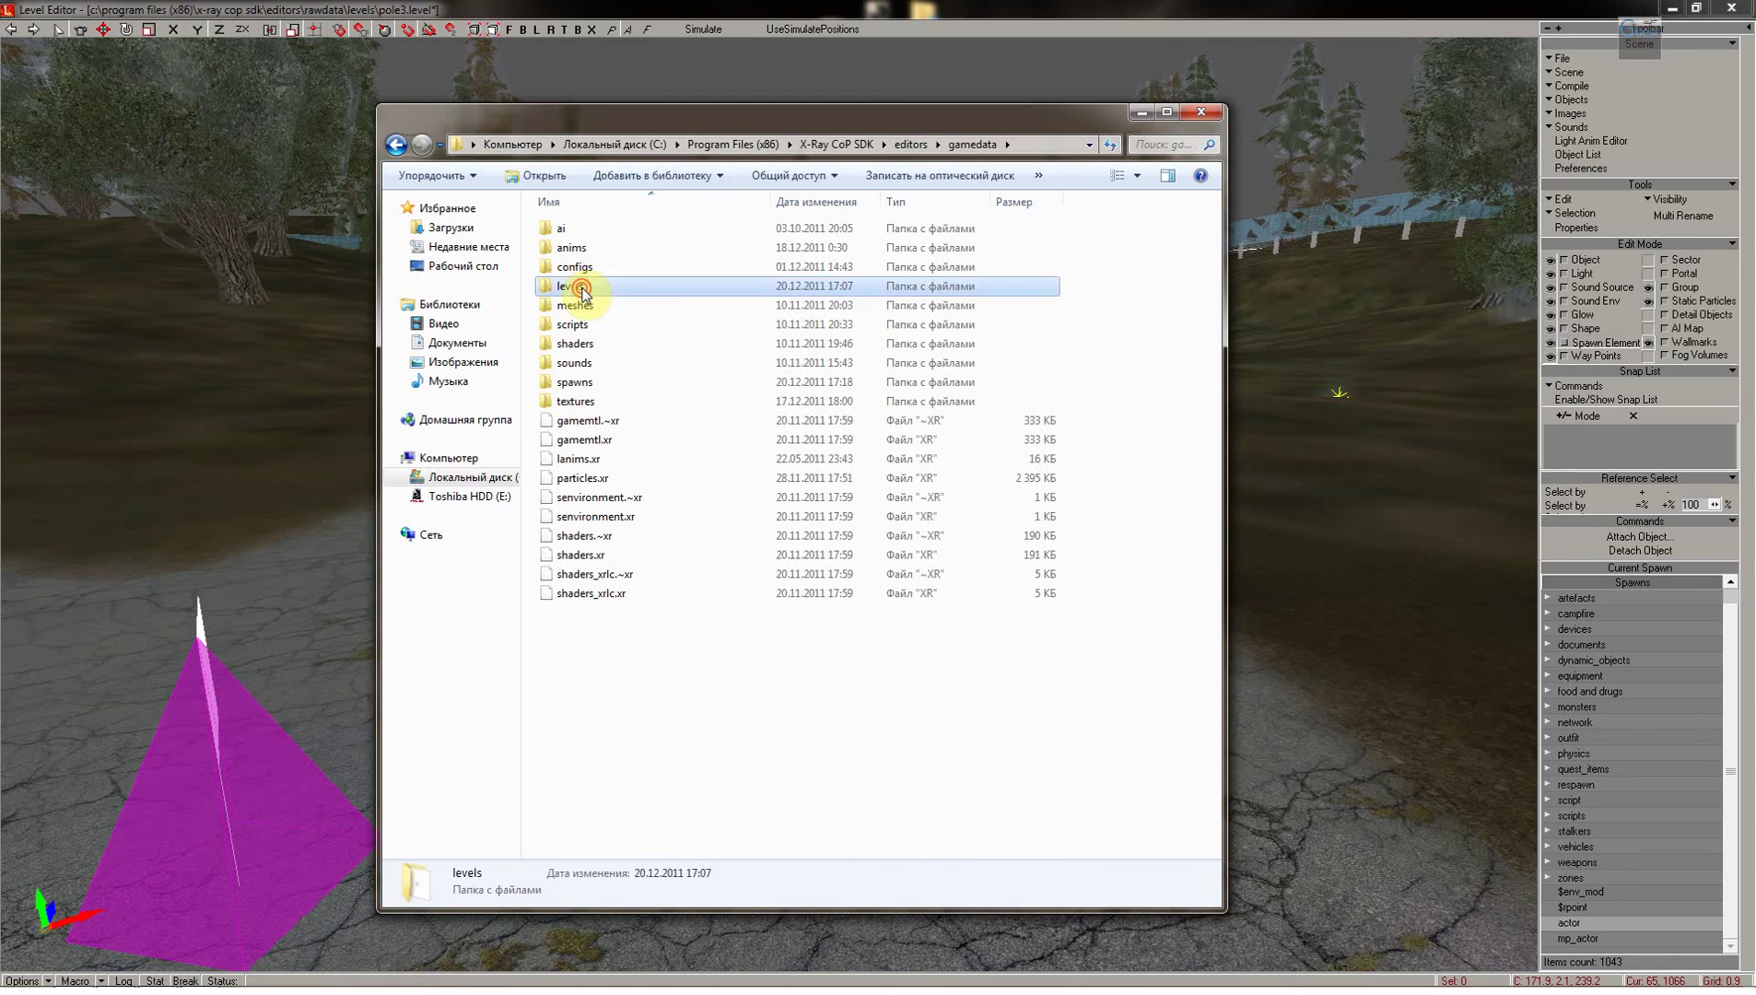
{"action": "left_click", "coordinate": [580, 310]}
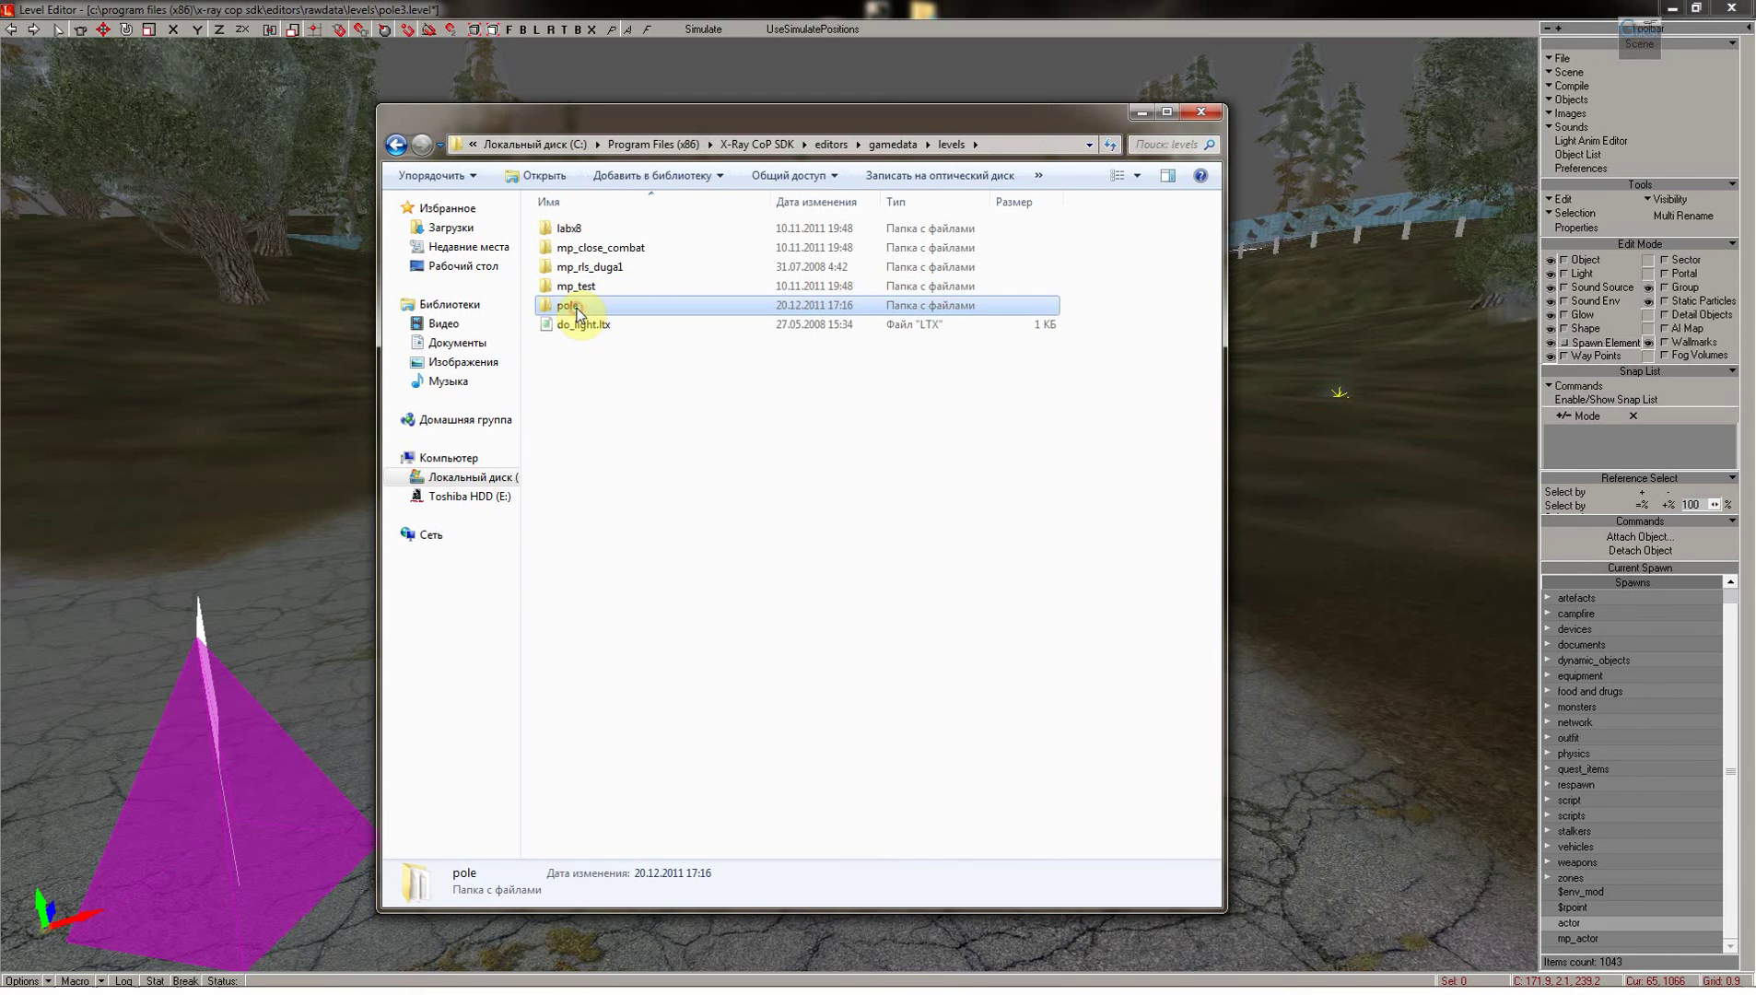
Reopen gamedata\spawns to check all.spawn's details, then return to gamedata
{"action": "left_click", "coordinate": [396, 145]}
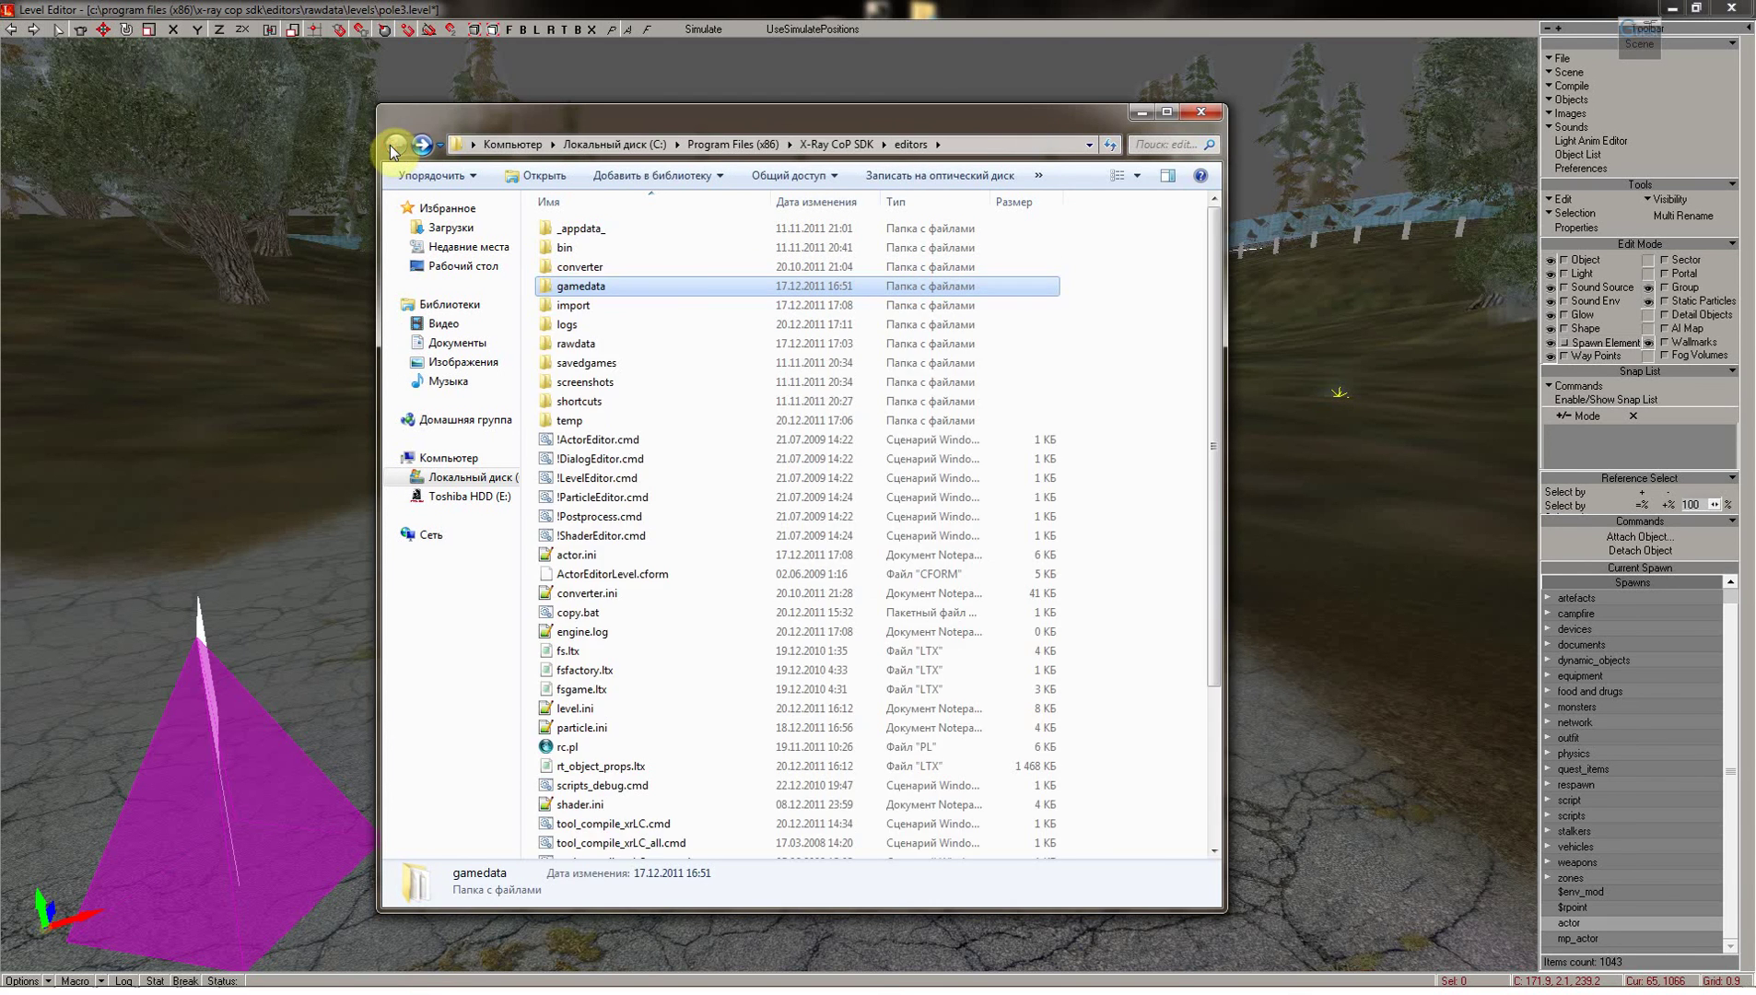
{"action": "double_click", "coordinate": [562, 287]}
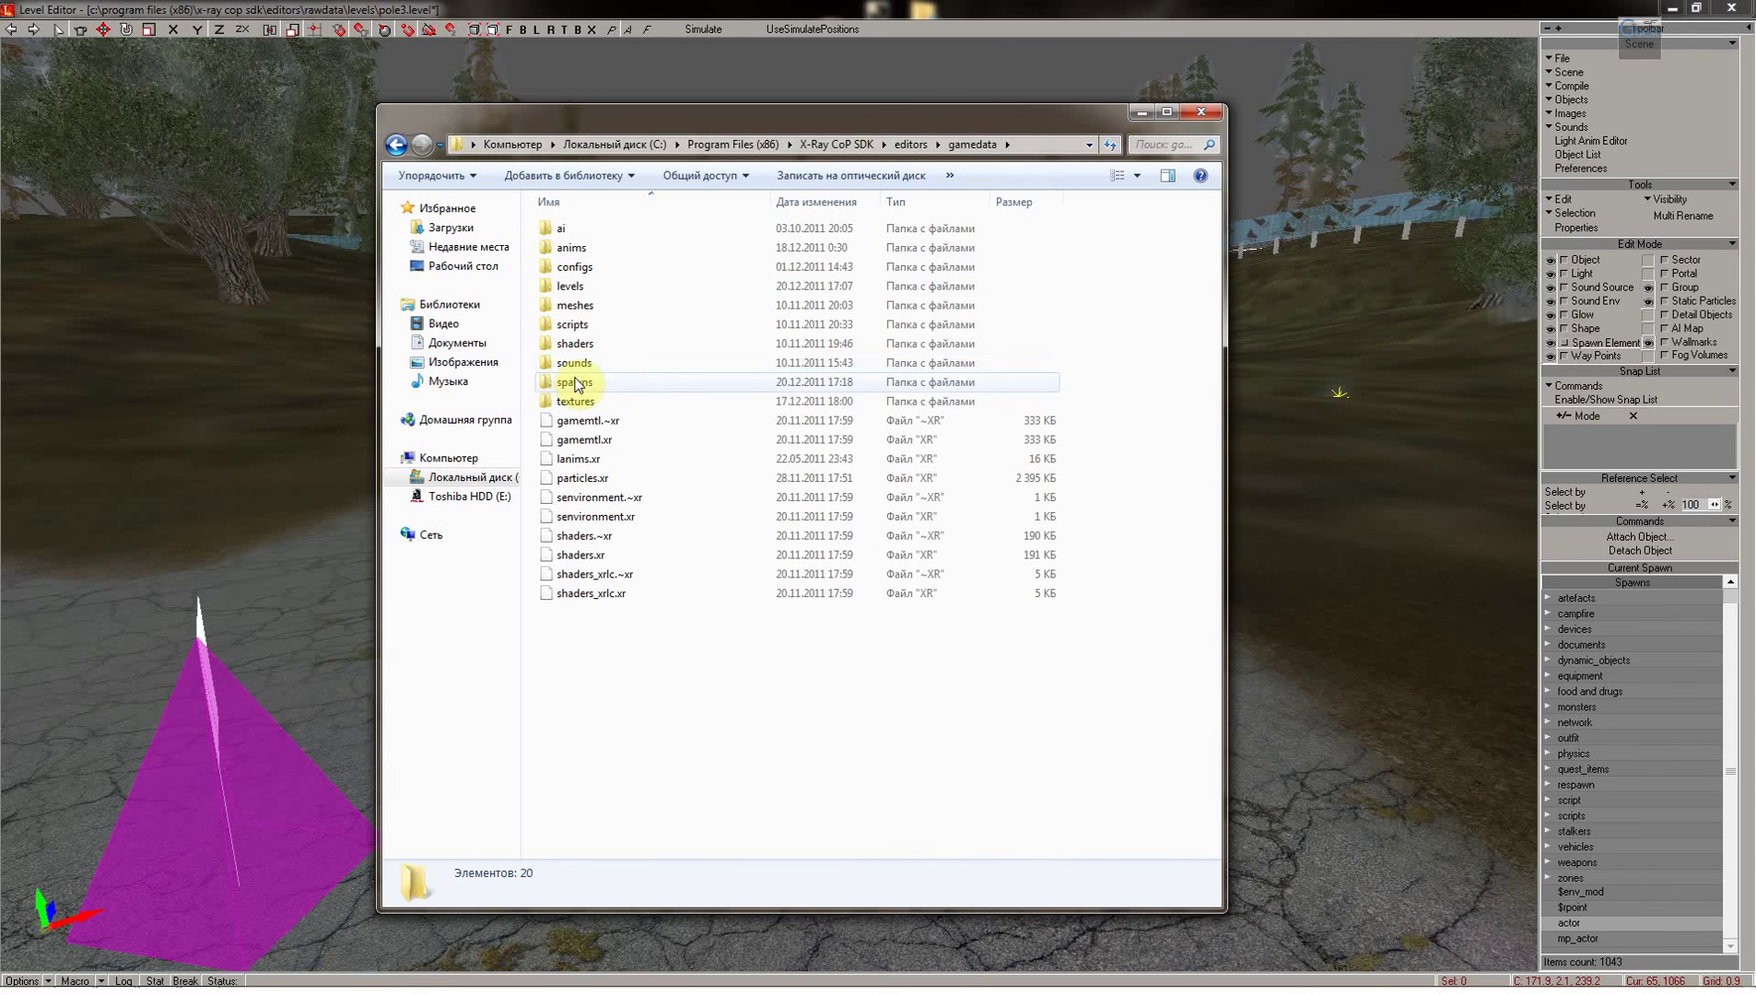
{"action": "double_click", "coordinate": [576, 383]}
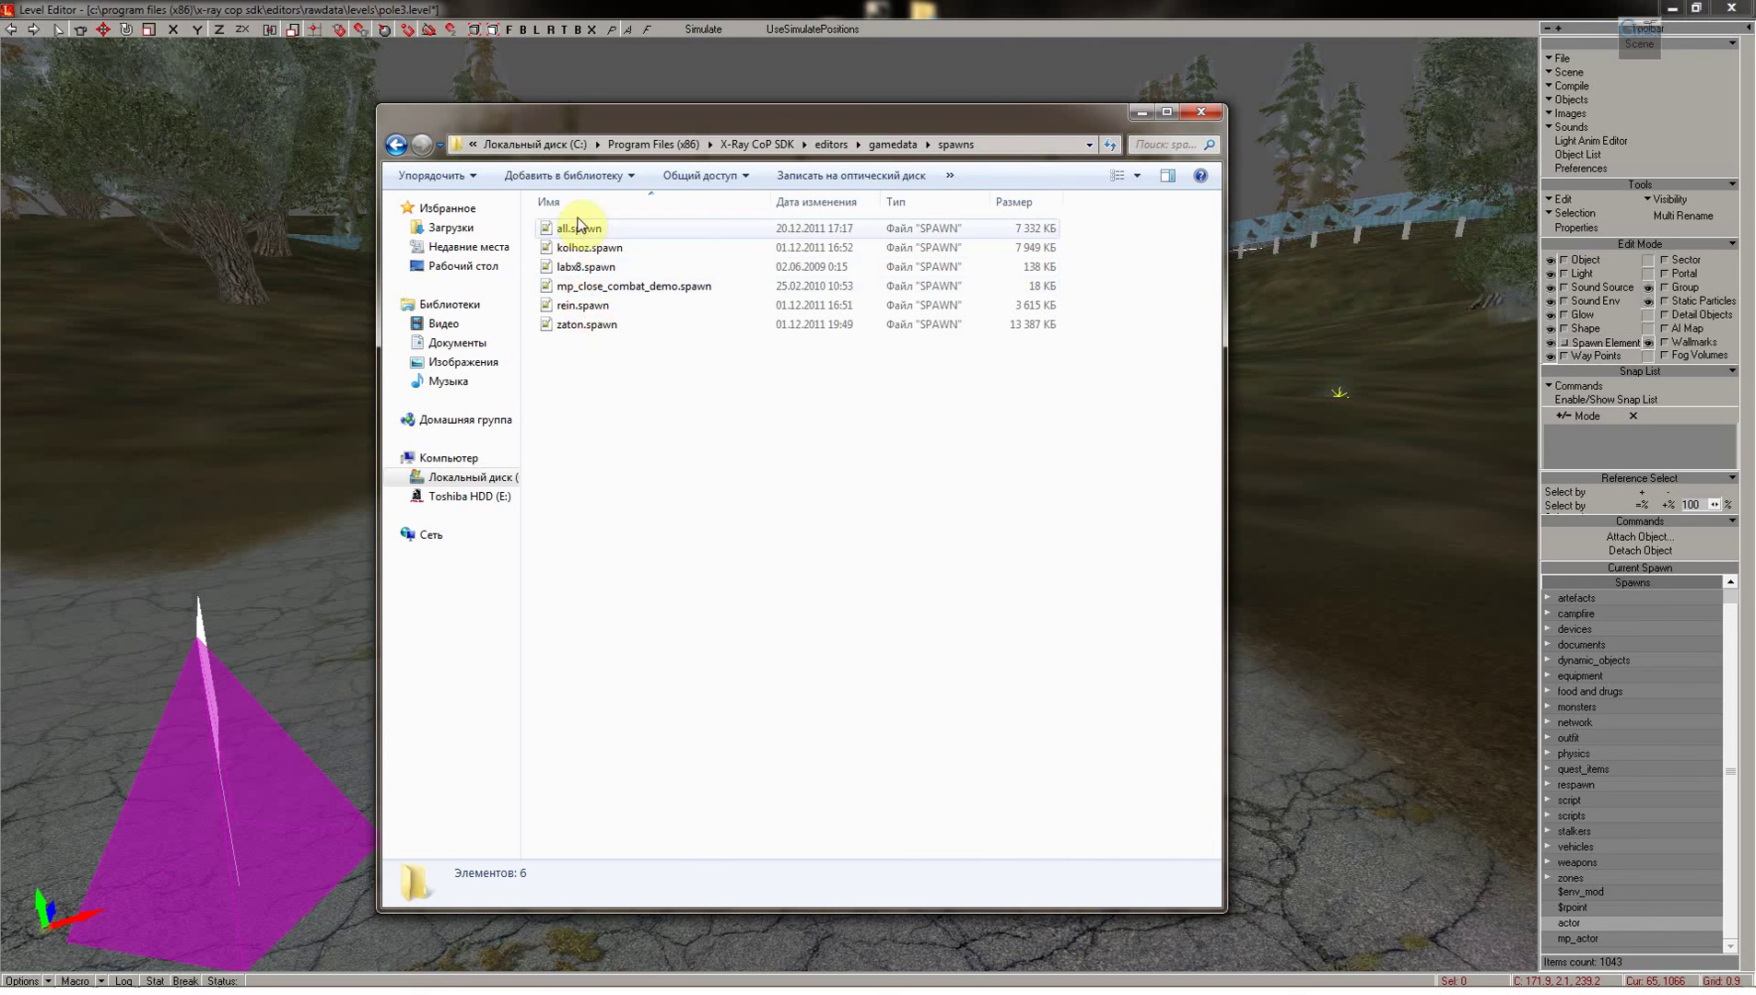
{"action": "left_click", "coordinate": [578, 232]}
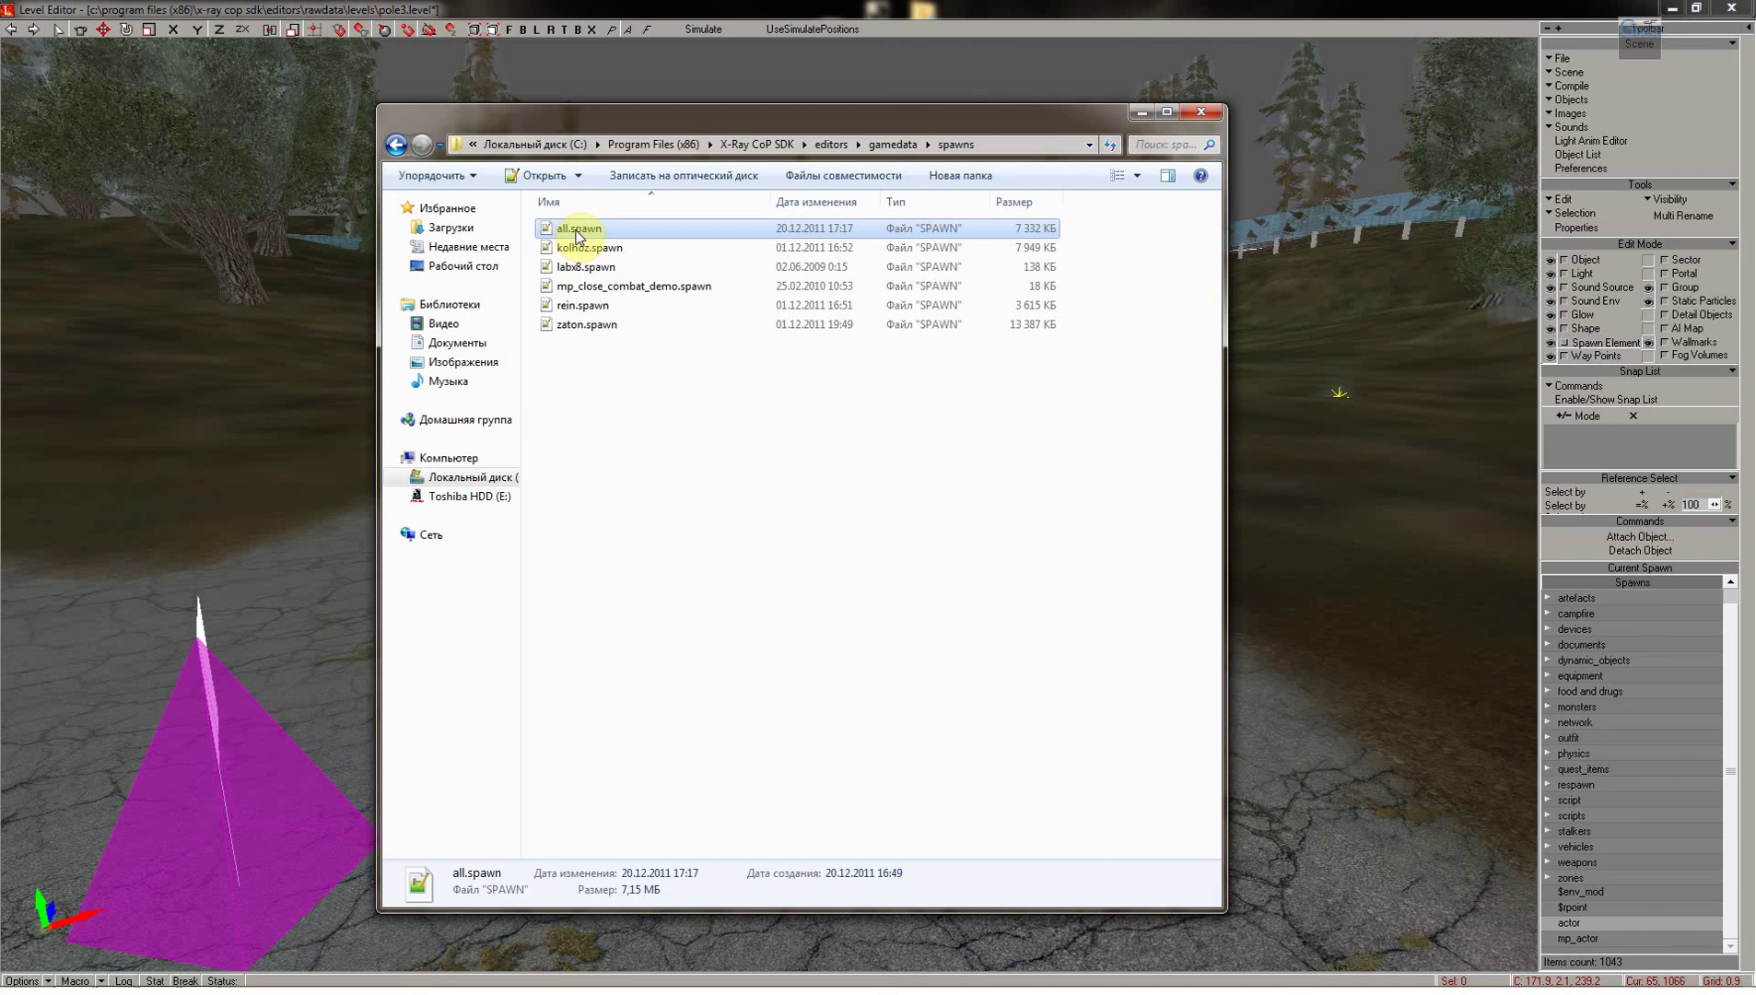
{"action": "left_click", "coordinate": [397, 145]}
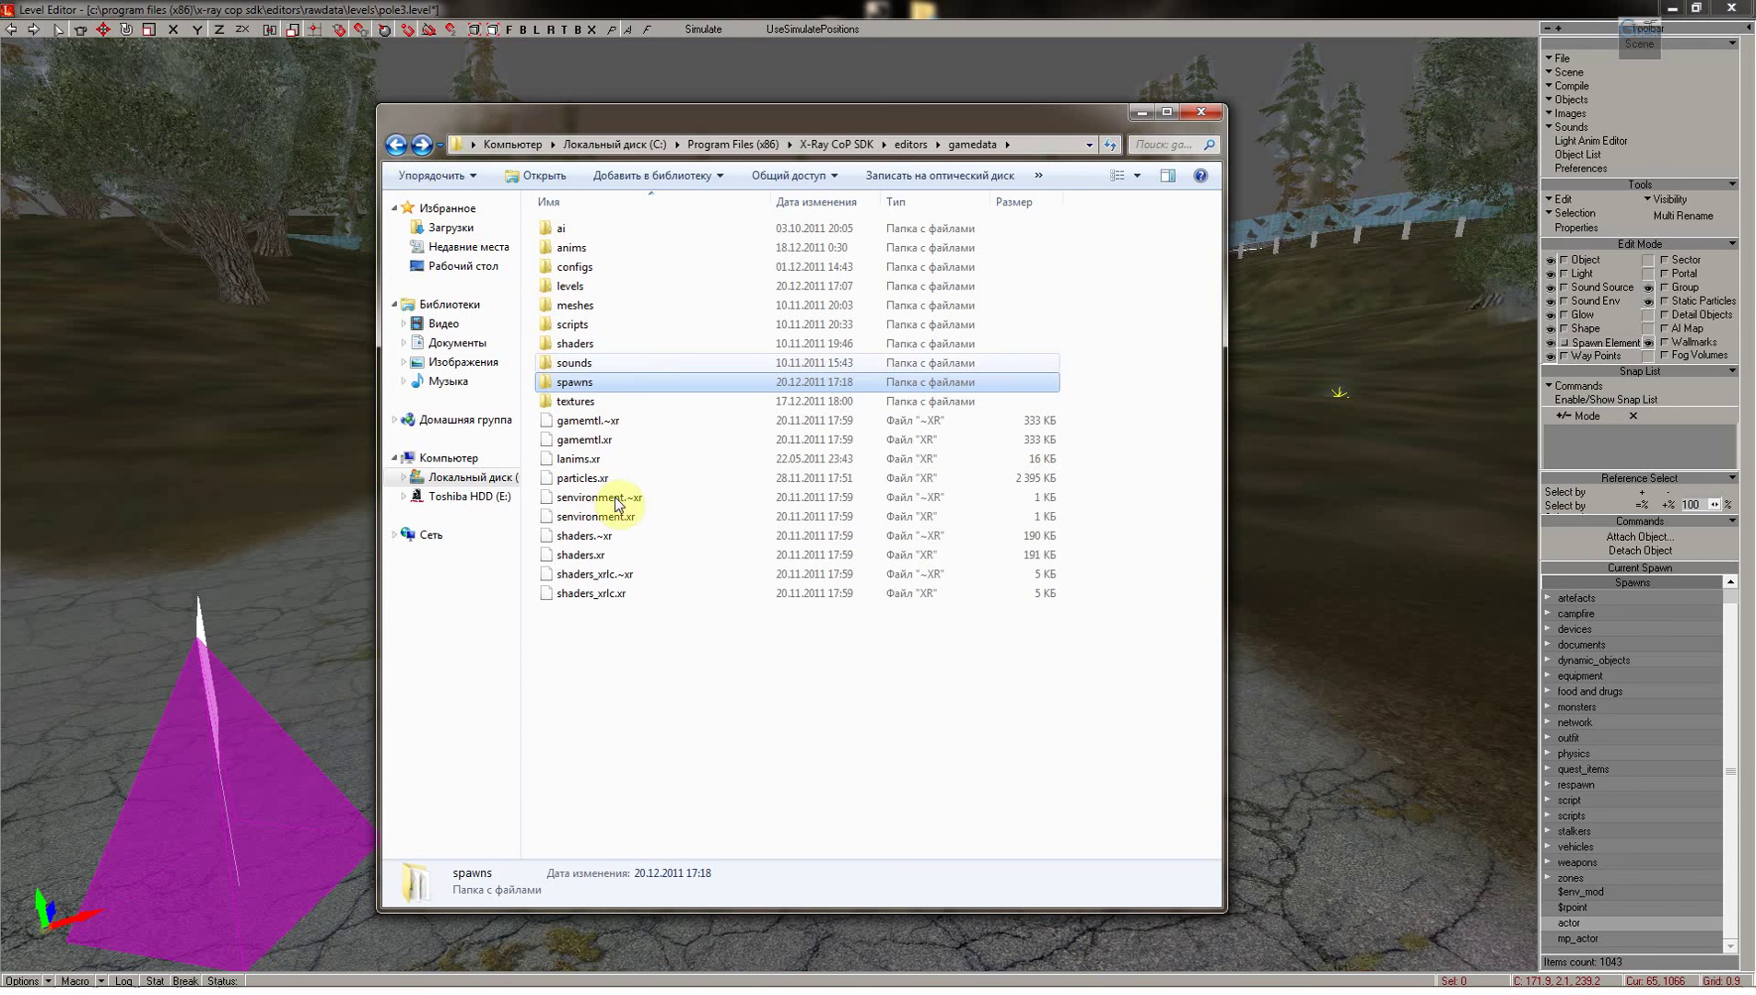
Look over Компиляция_карты.cmd, Компиляция_сетки_draft.cmd and Компиляция_сетки.cmd in the editors folder
{"action": "left_click", "coordinate": [398, 145]}
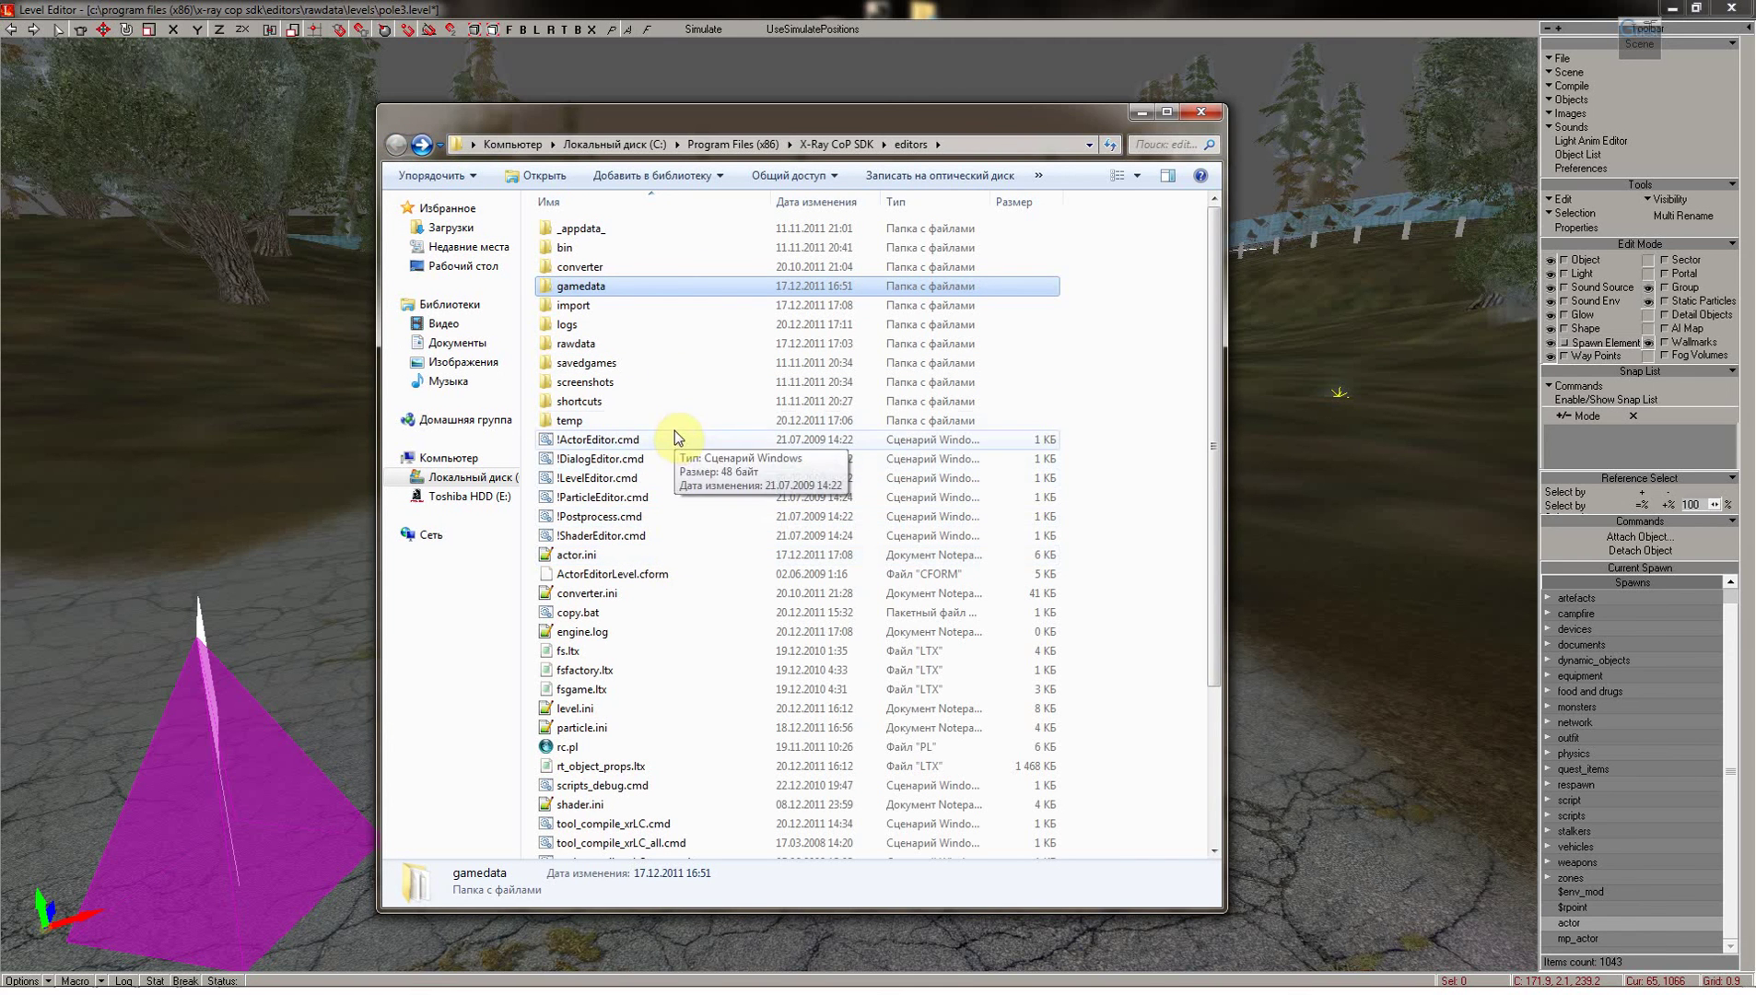
{"action": "scroll", "coordinate": [680, 615], "scroll_direction": "down", "scroll_amount": 1}
{"action": "scroll", "coordinate": [680, 616], "scroll_direction": "down", "scroll_amount": 2}
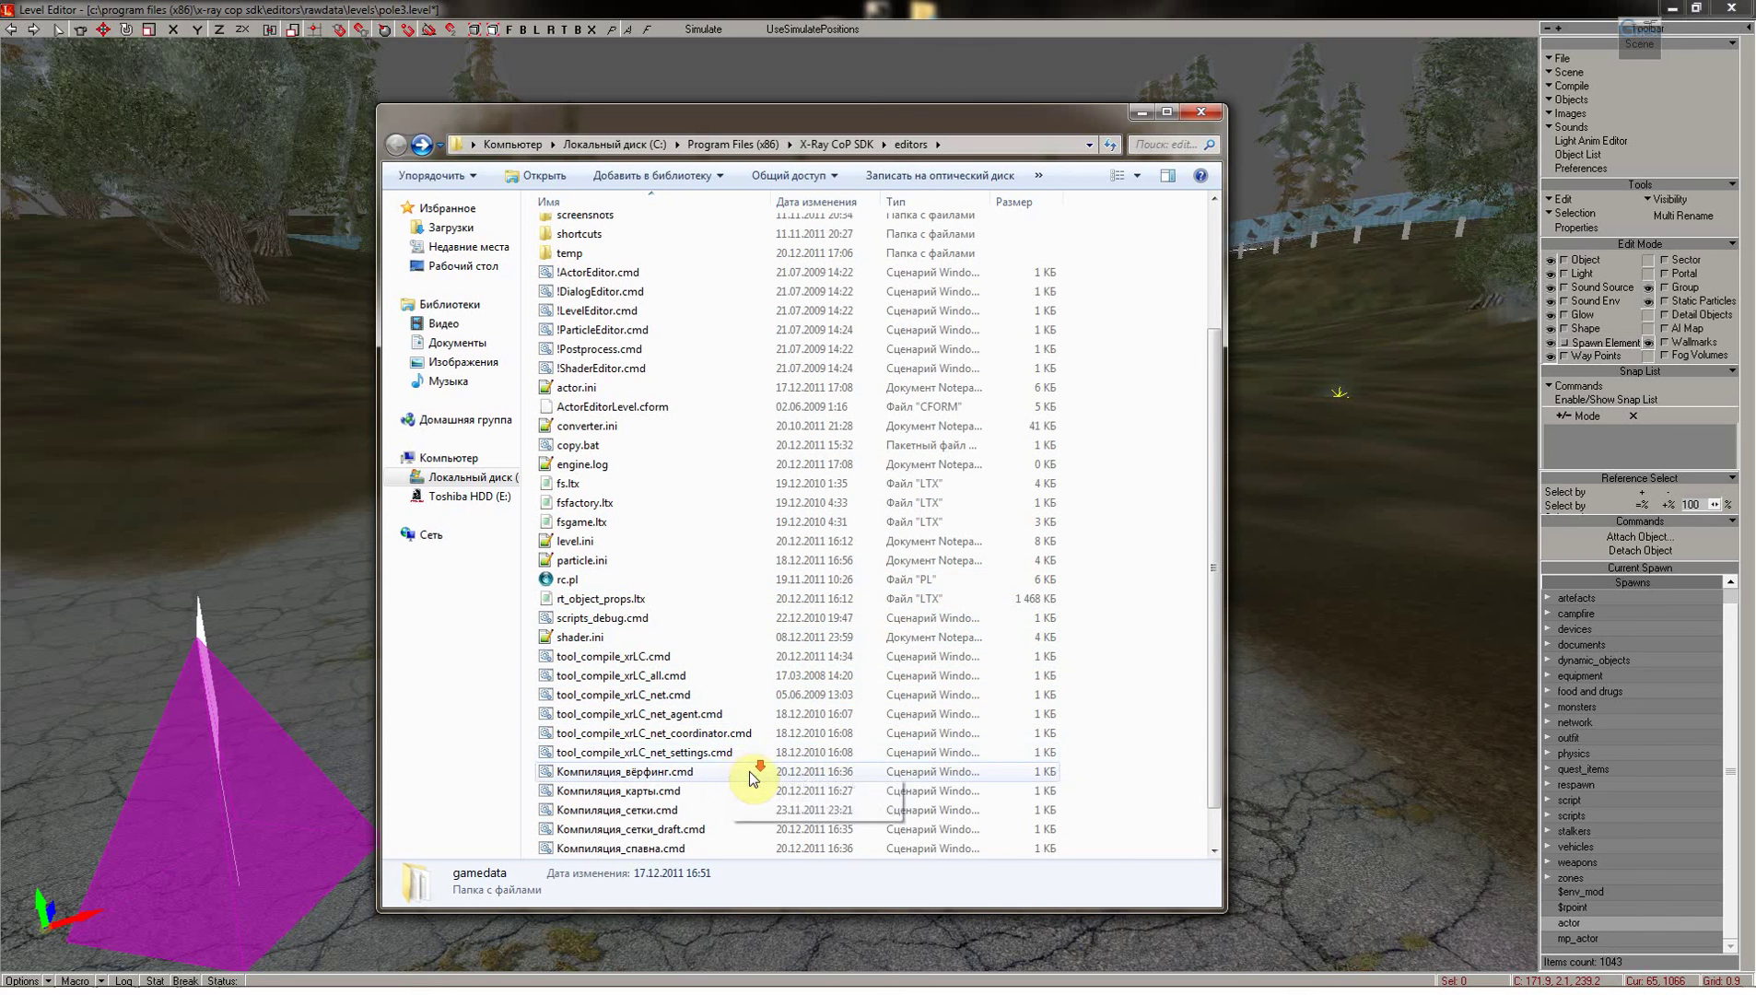
{"action": "scroll", "coordinate": [749, 771], "scroll_direction": "down", "scroll_amount": 1}
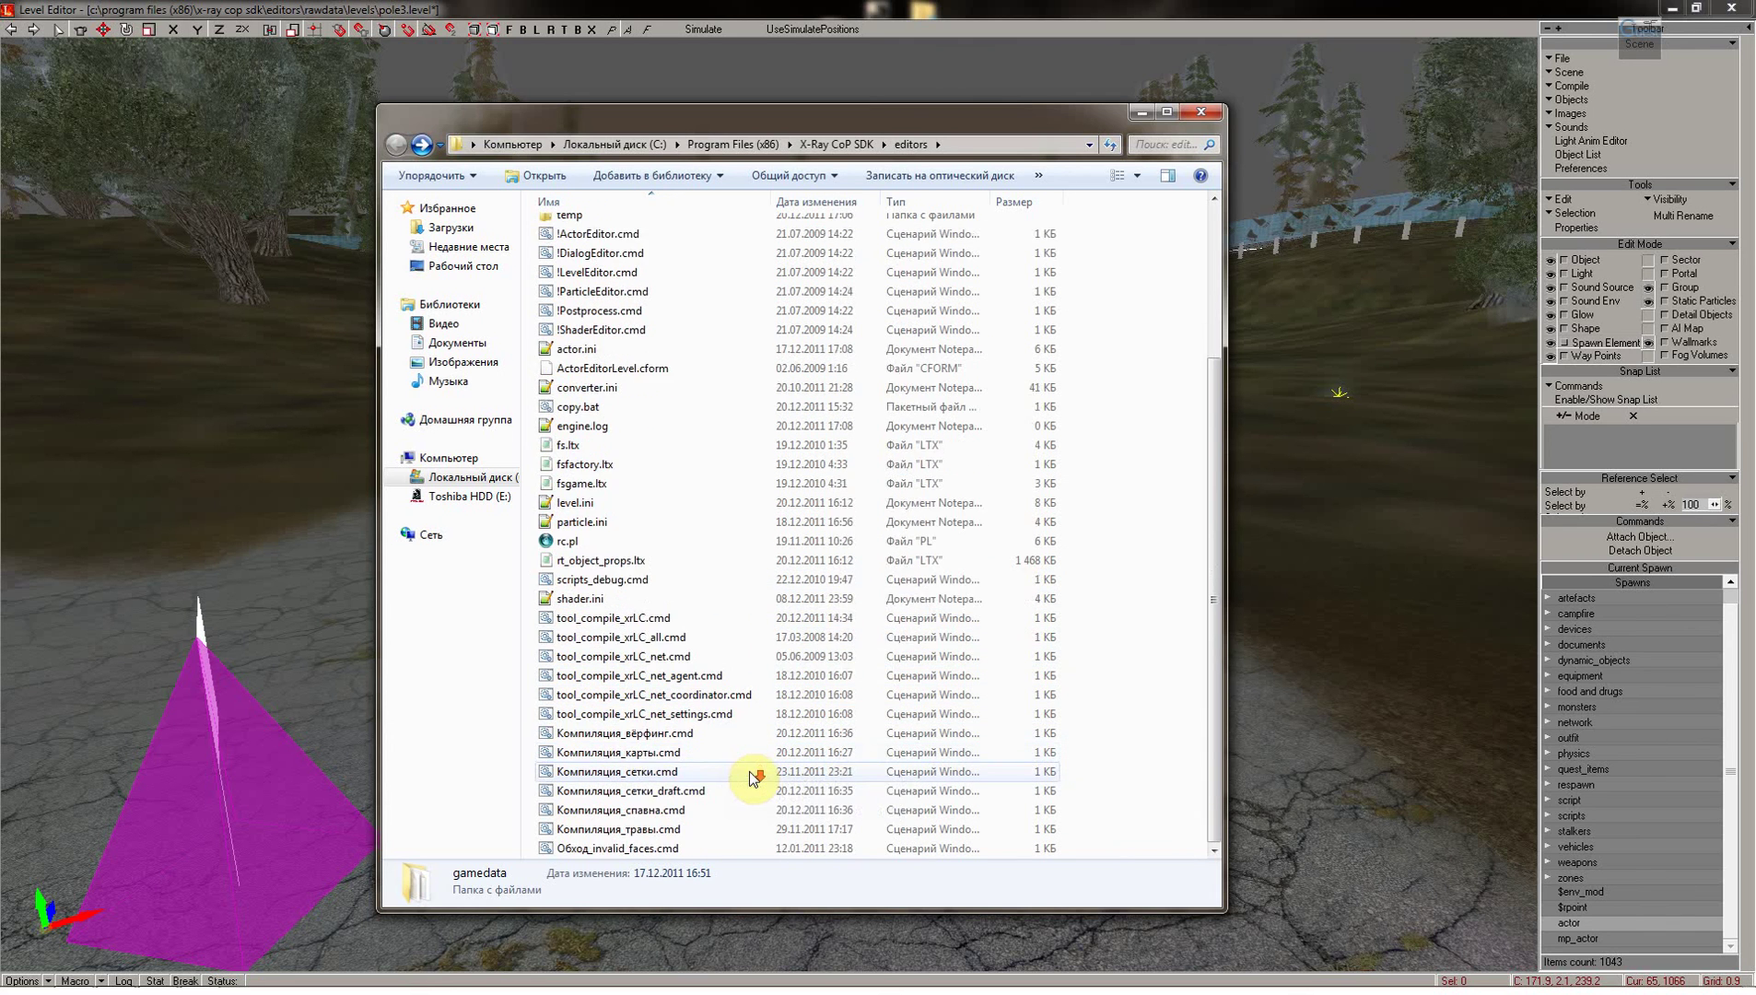
{"action": "left_click", "coordinate": [625, 753]}
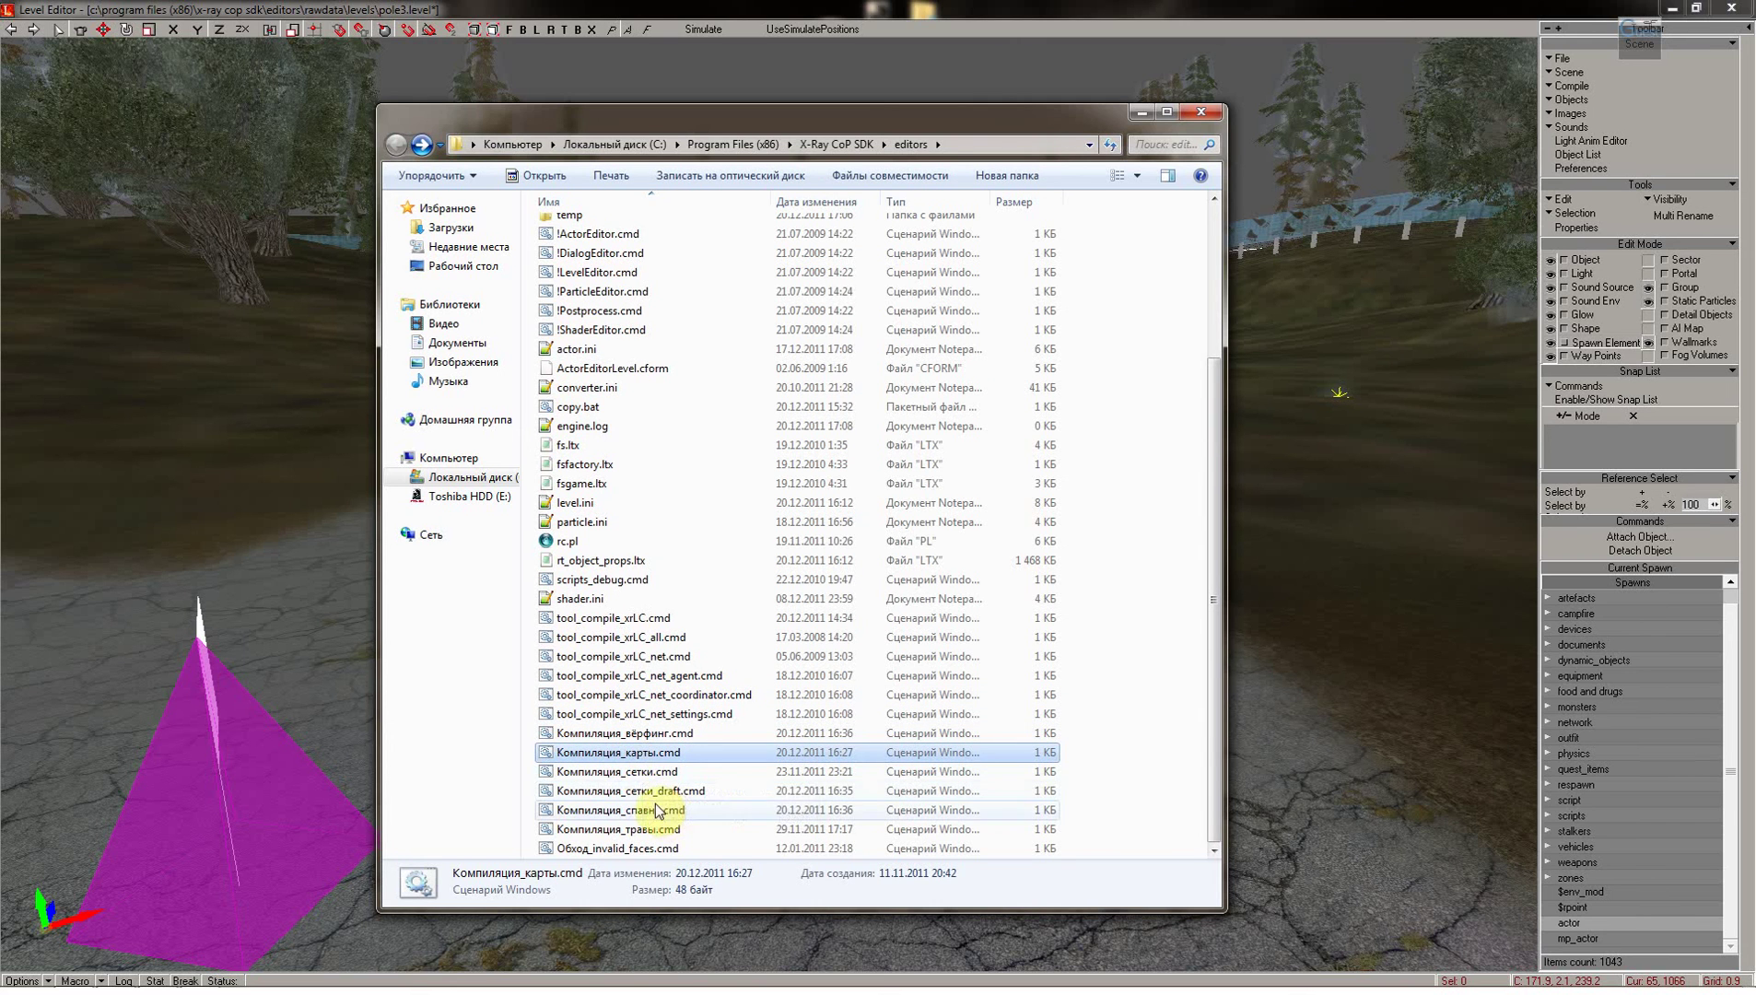
{"action": "left_click", "coordinate": [627, 794]}
{"action": "left_click", "coordinate": [626, 774]}
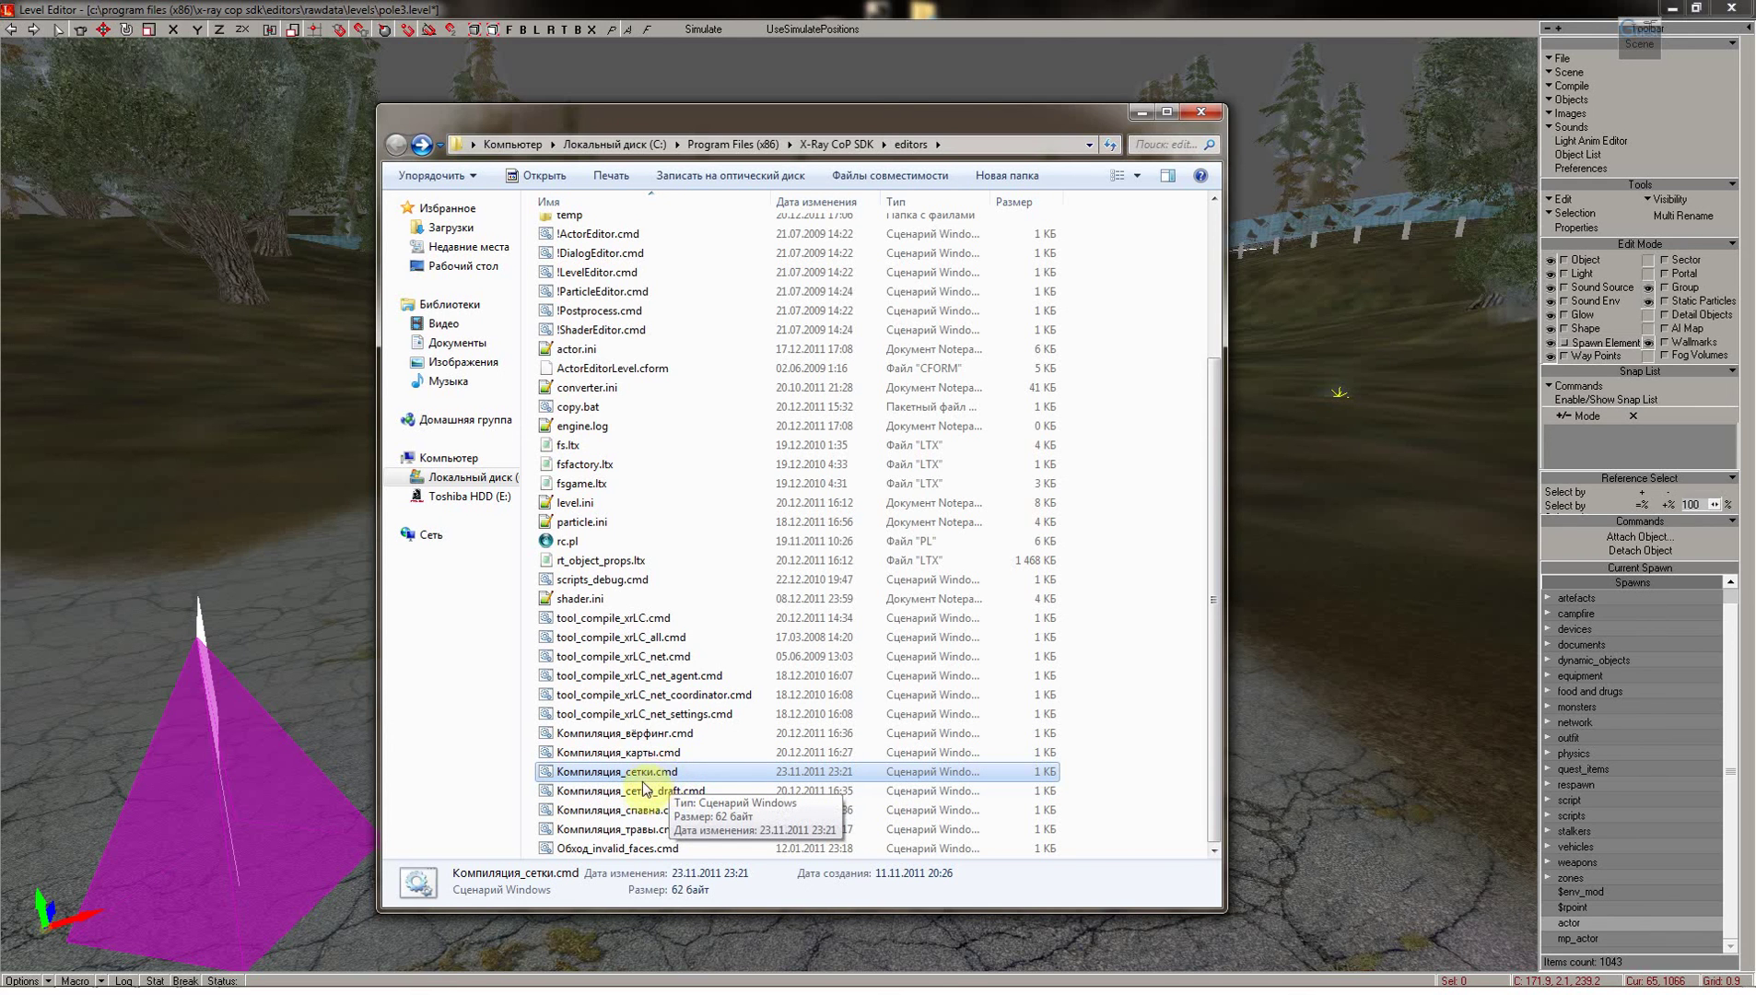
{"action": "scroll", "coordinate": [635, 656], "scroll_direction": "up", "scroll_amount": 3}
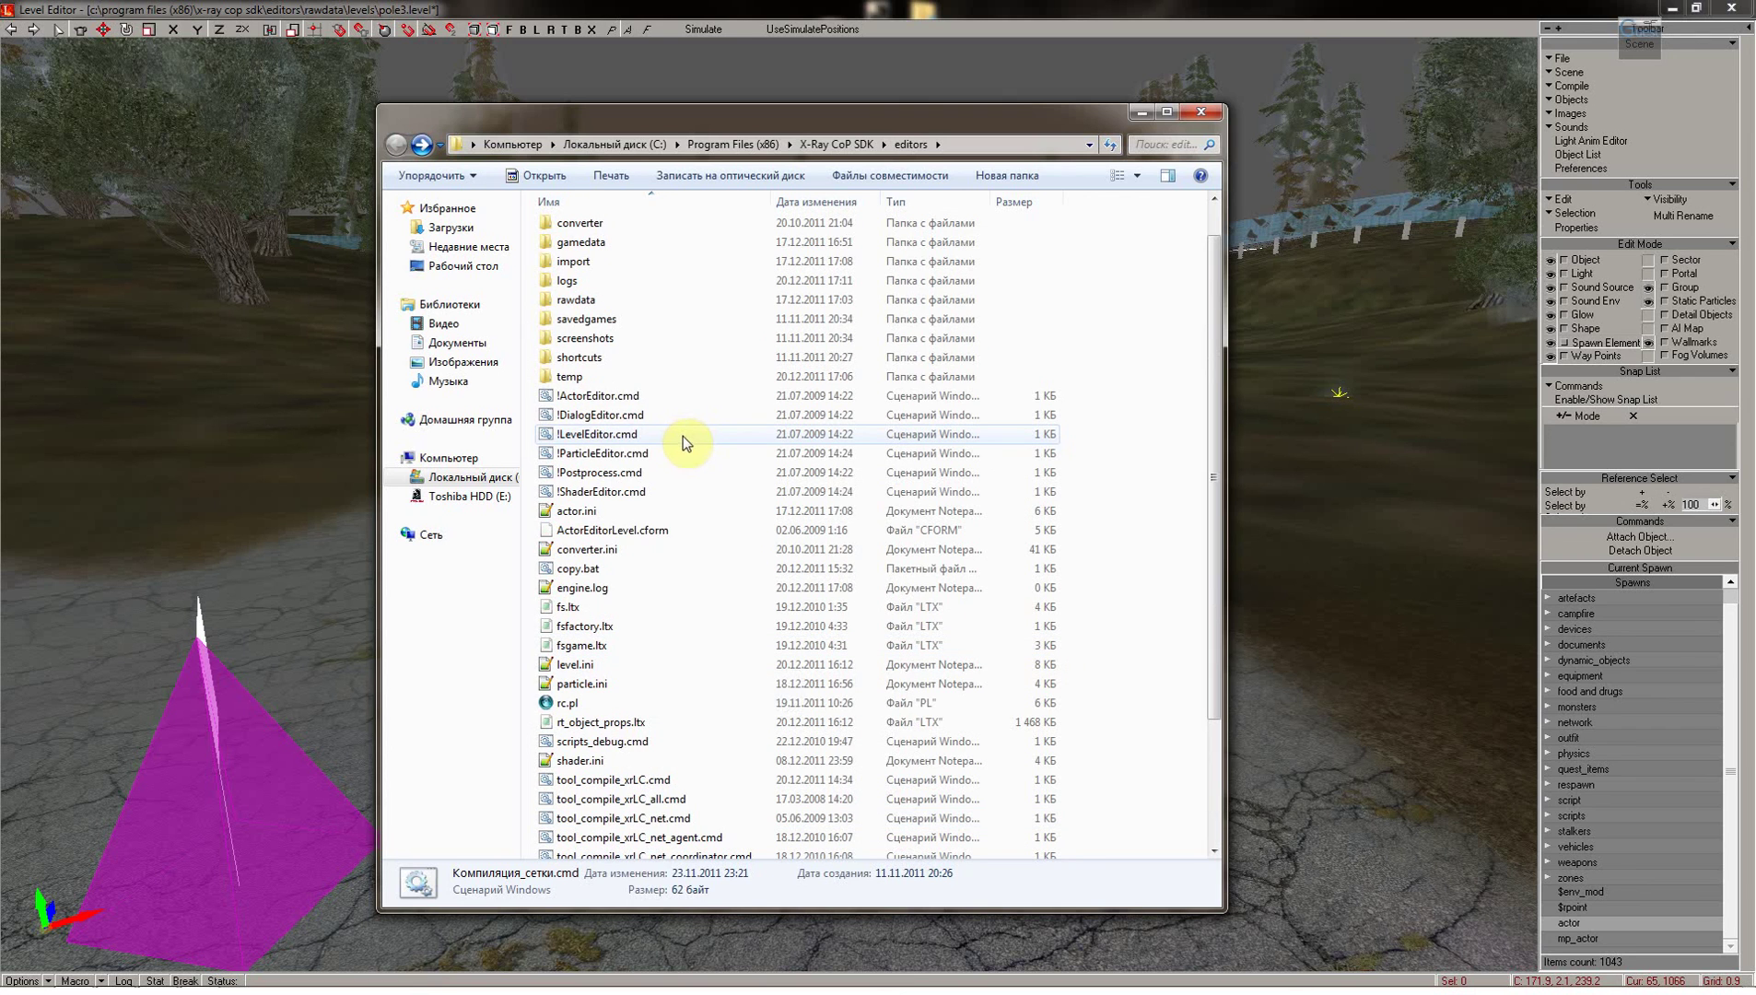